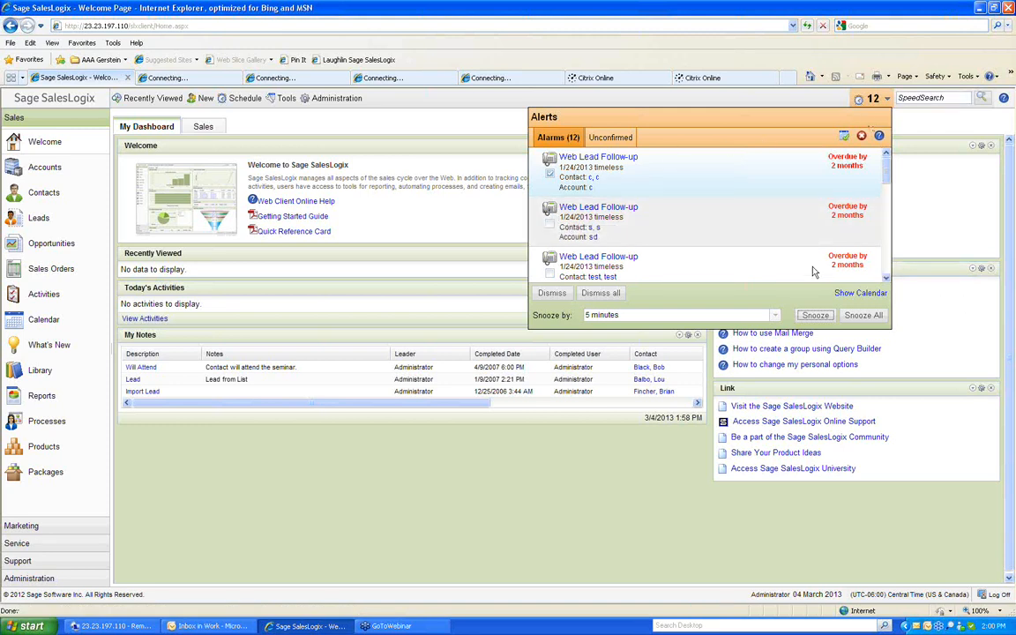
Snooze all pending alarms for 2 weeks.
click(775, 315)
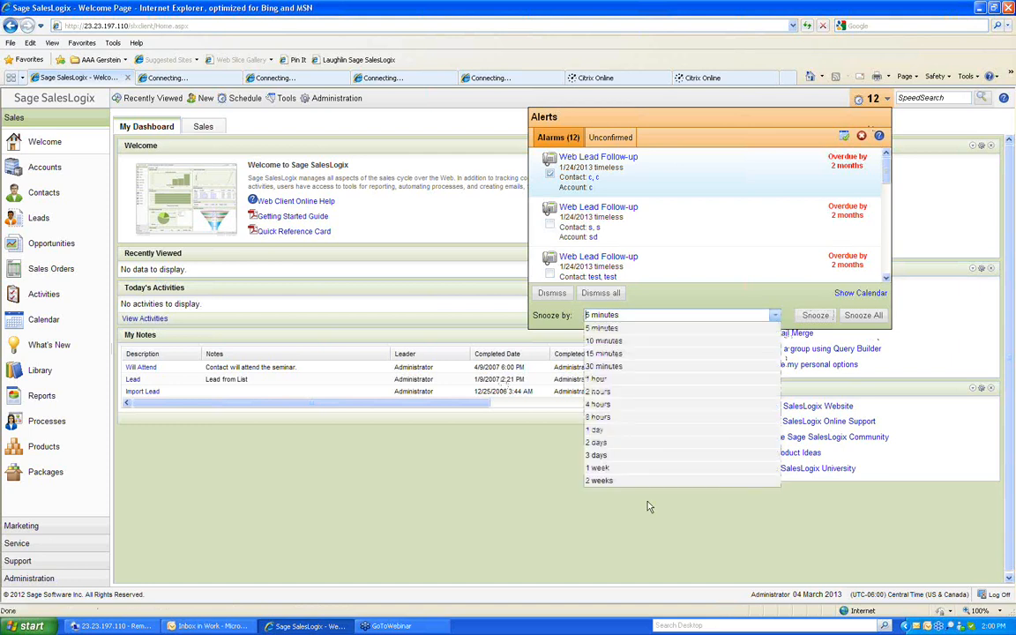
click(619, 481)
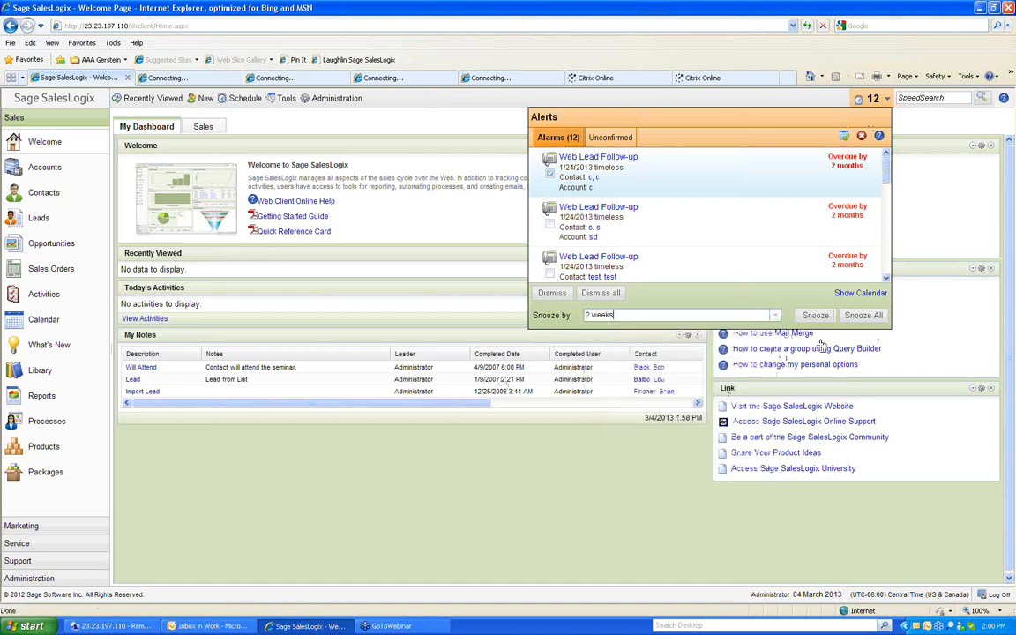
click(864, 316)
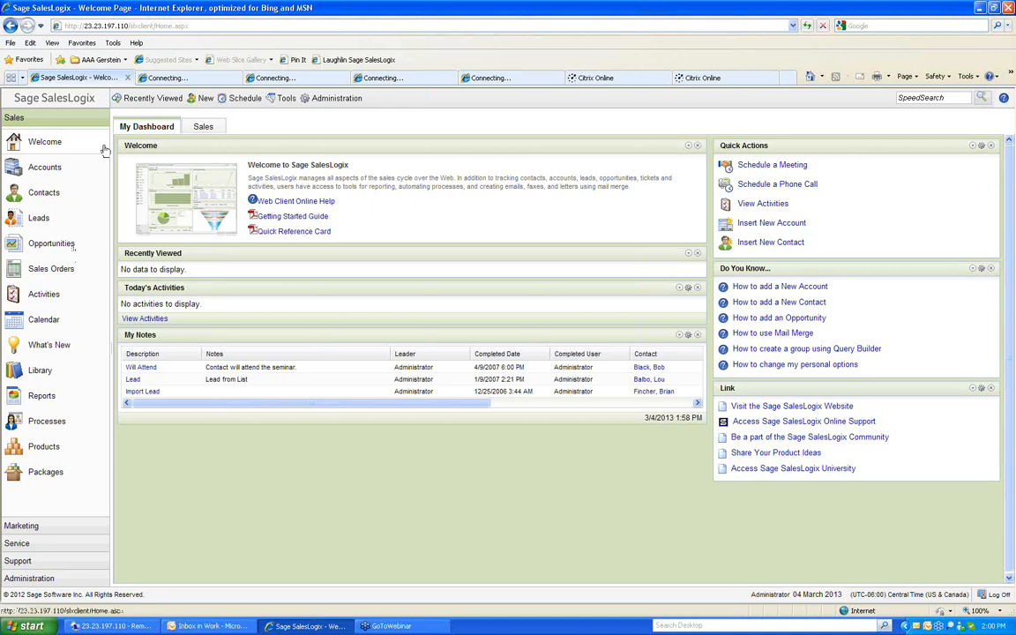
Open the Ellington Tool Company contact from the contacts list and bring up the Manage Templates dialog.
click(43, 194)
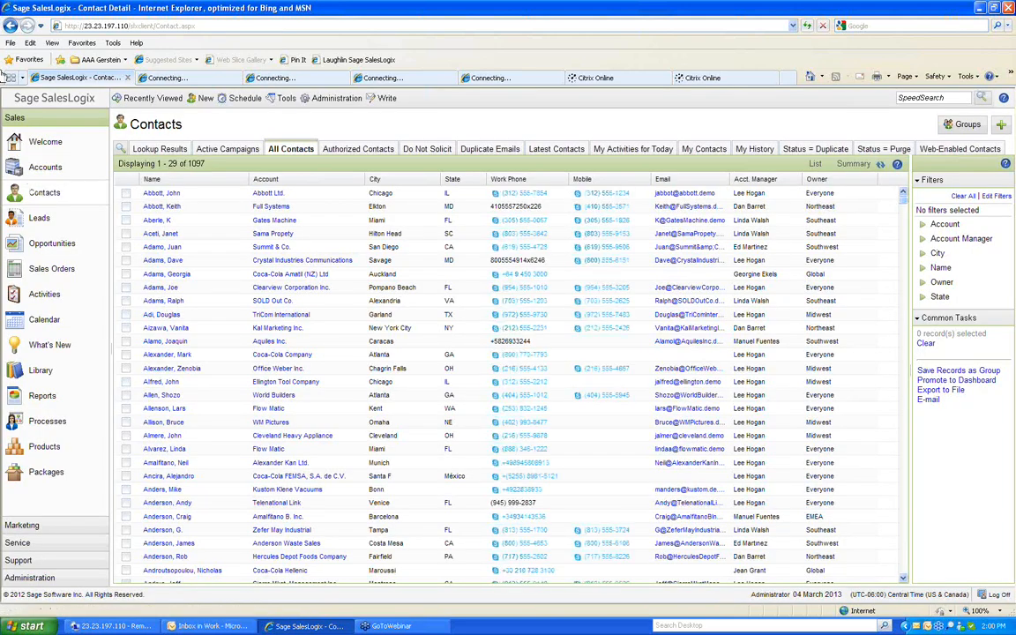
click(168, 385)
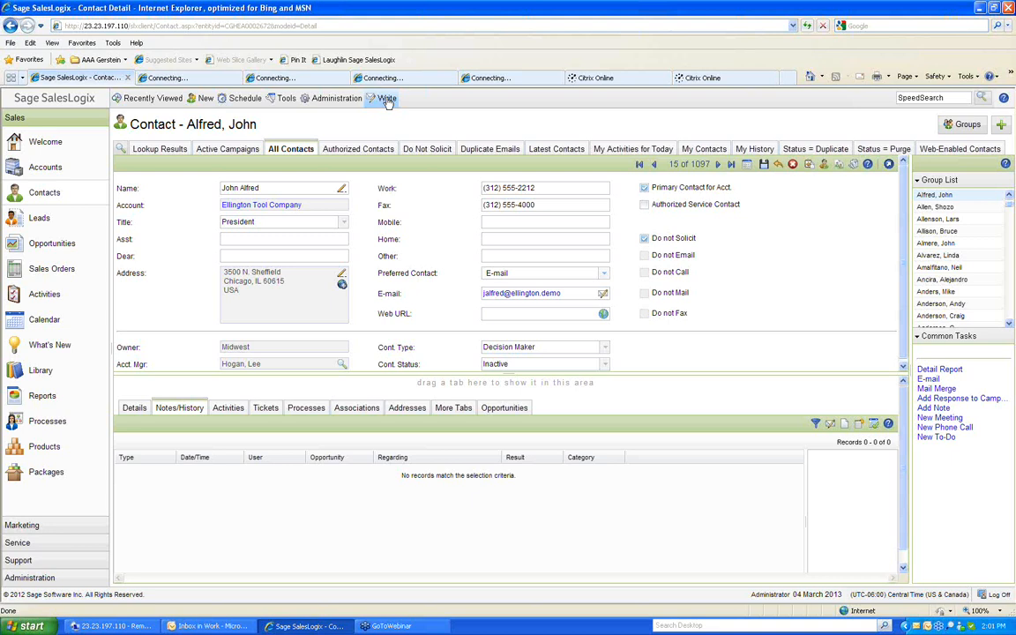
click(388, 101)
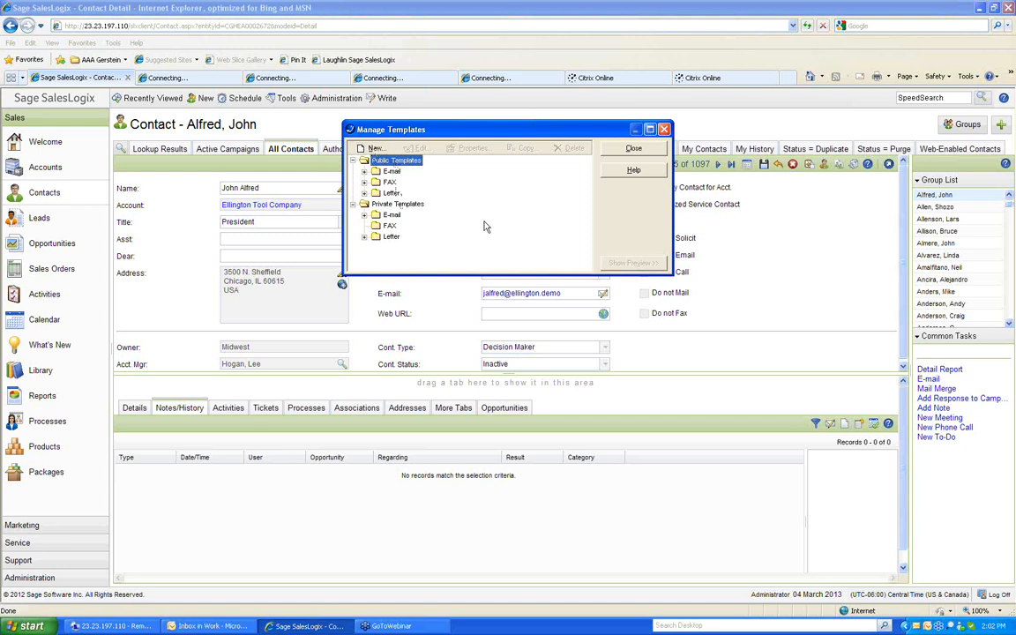
Start a new Word template named Customer Letter with template type Letter and family Letter.
click(375, 148)
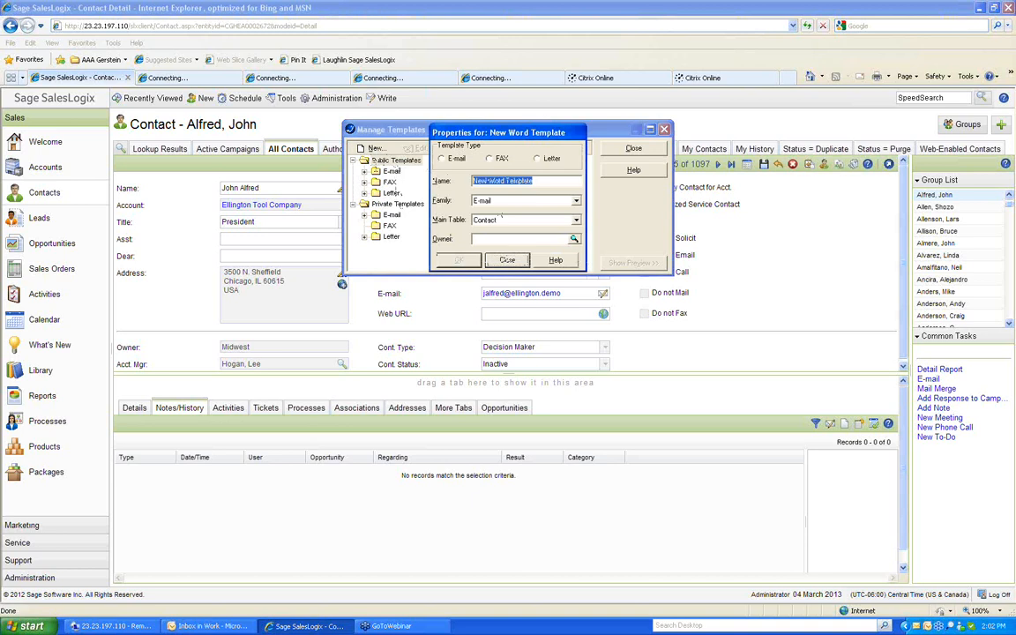
text(Customer Letter)
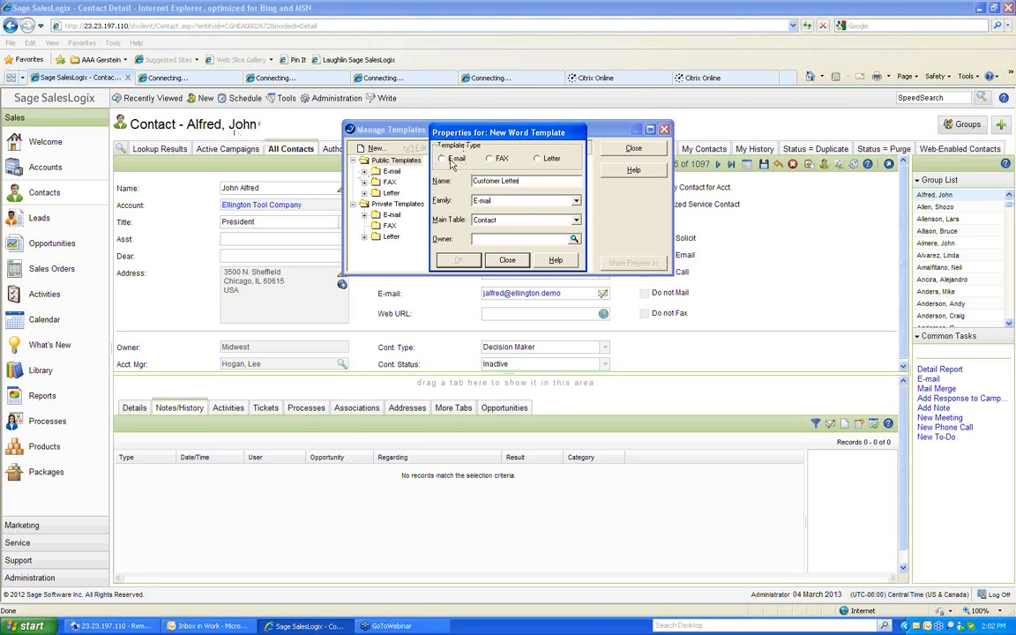
click(537, 159)
click(527, 201)
click(482, 227)
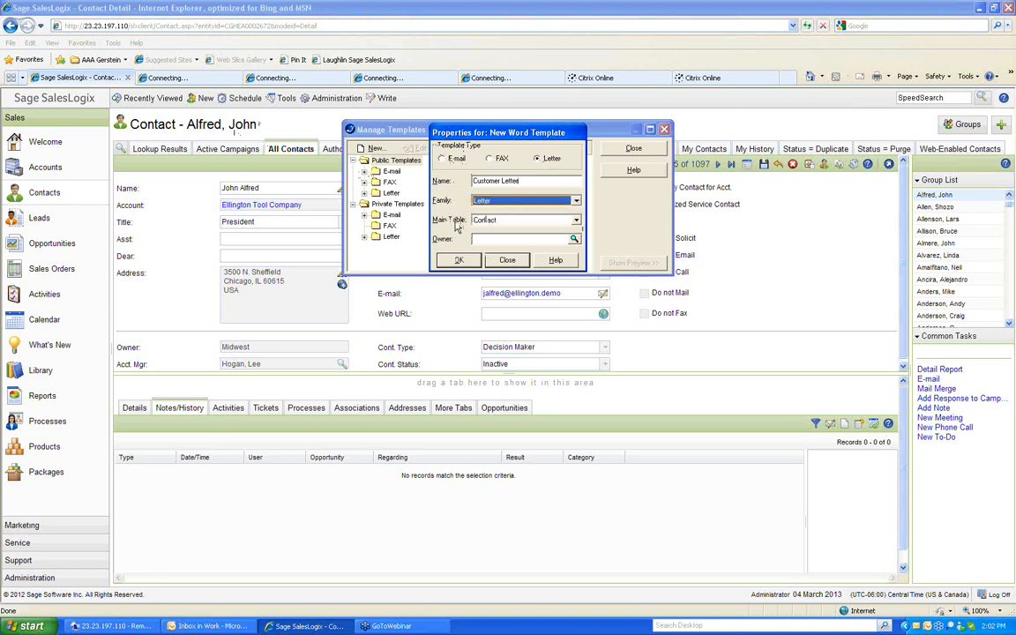
Set the template's main table to Contact and its owner to Administrator, and open it in the letter editor.
click(576, 219)
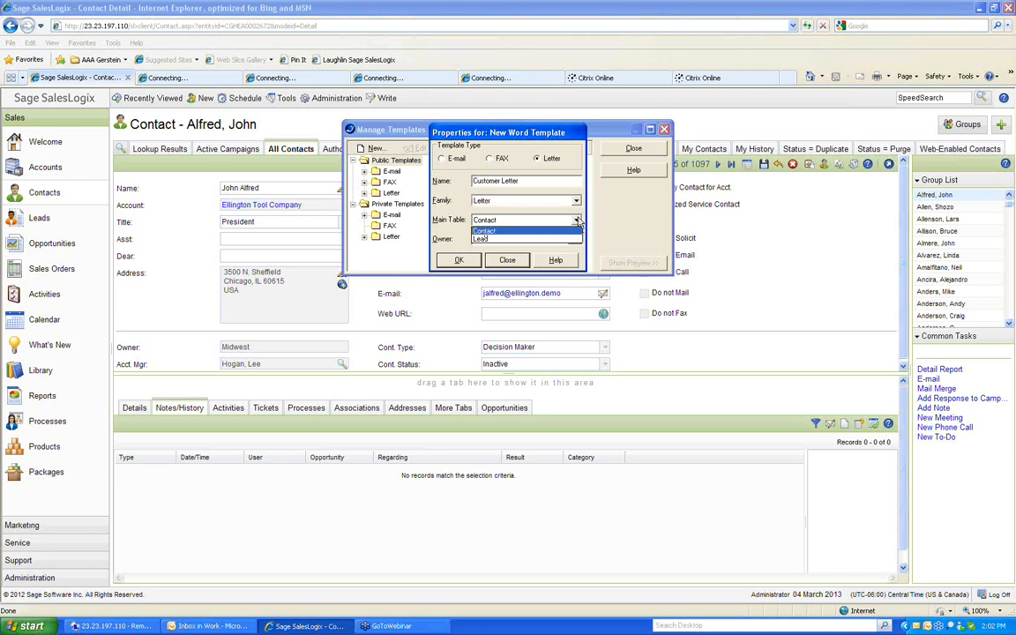
click(487, 231)
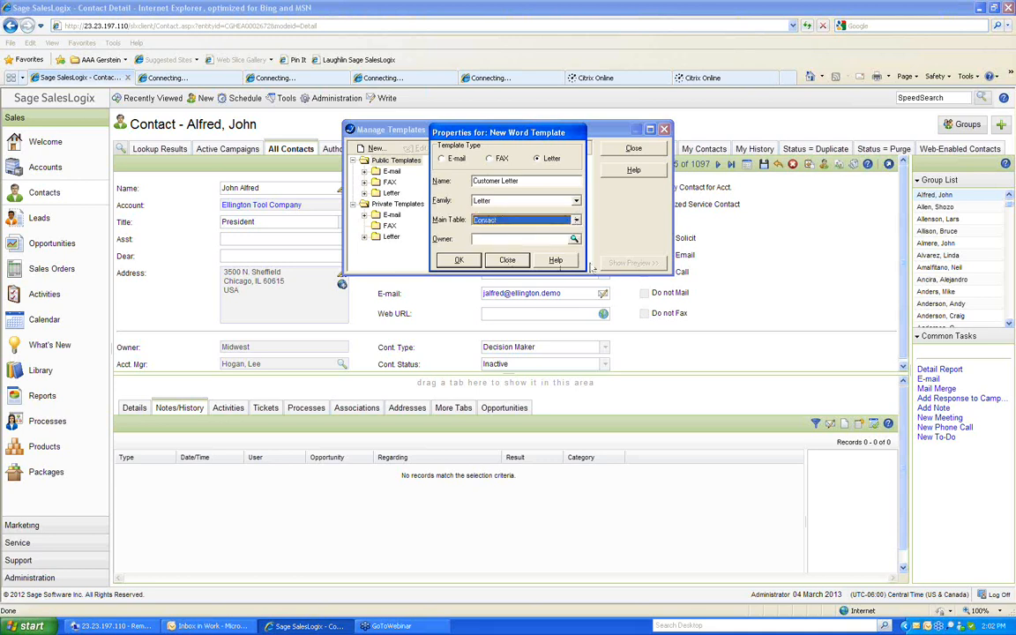
click(573, 240)
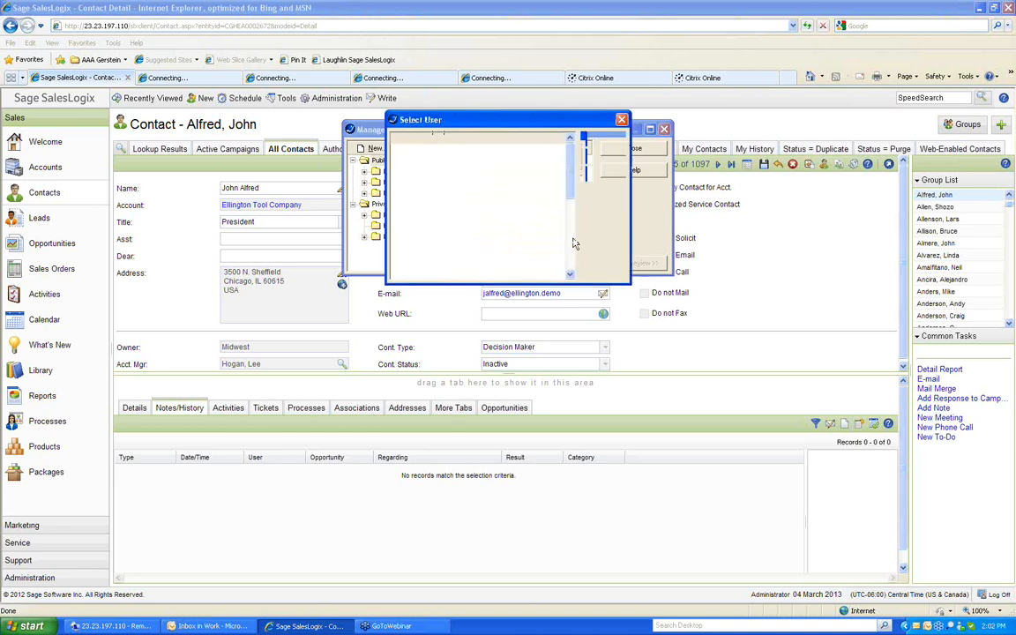
click(413, 150)
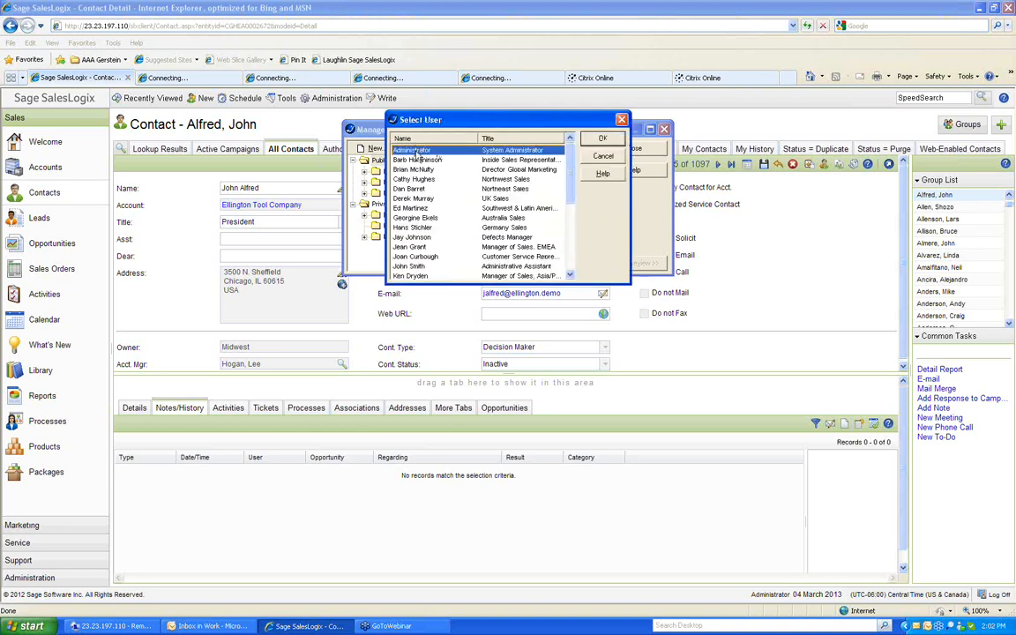
click(603, 139)
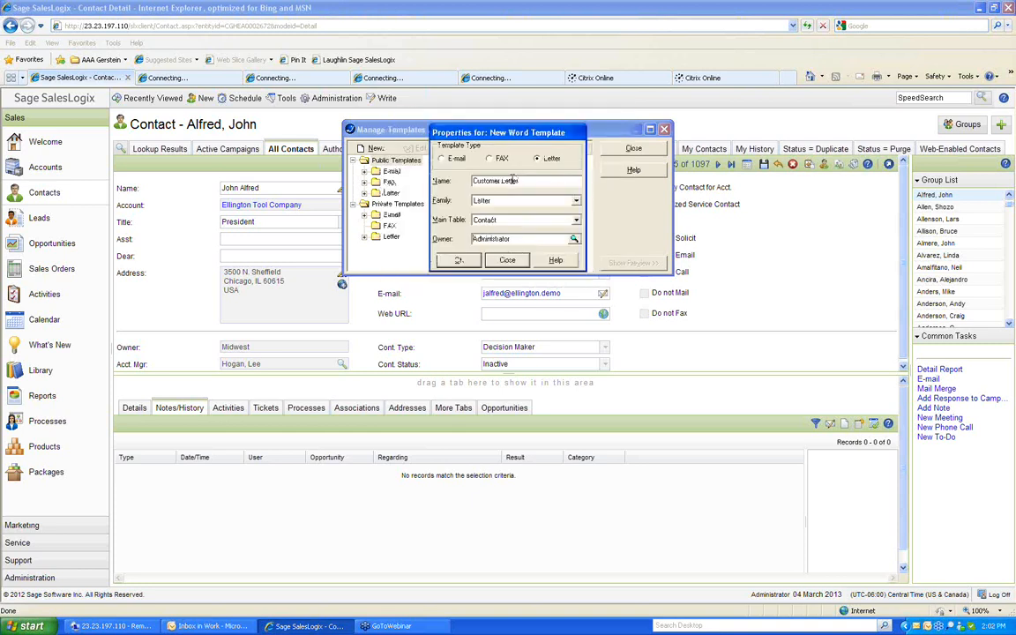
click(458, 260)
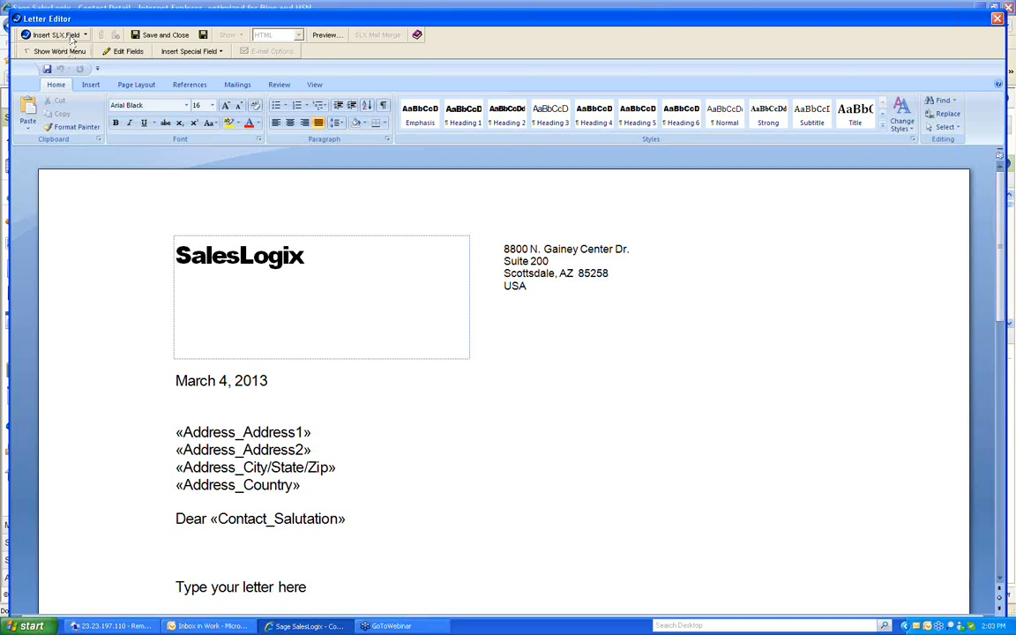
Look through the available SLX merge fields, including the full mail merge field list, and leave without inserting one.
click(56, 35)
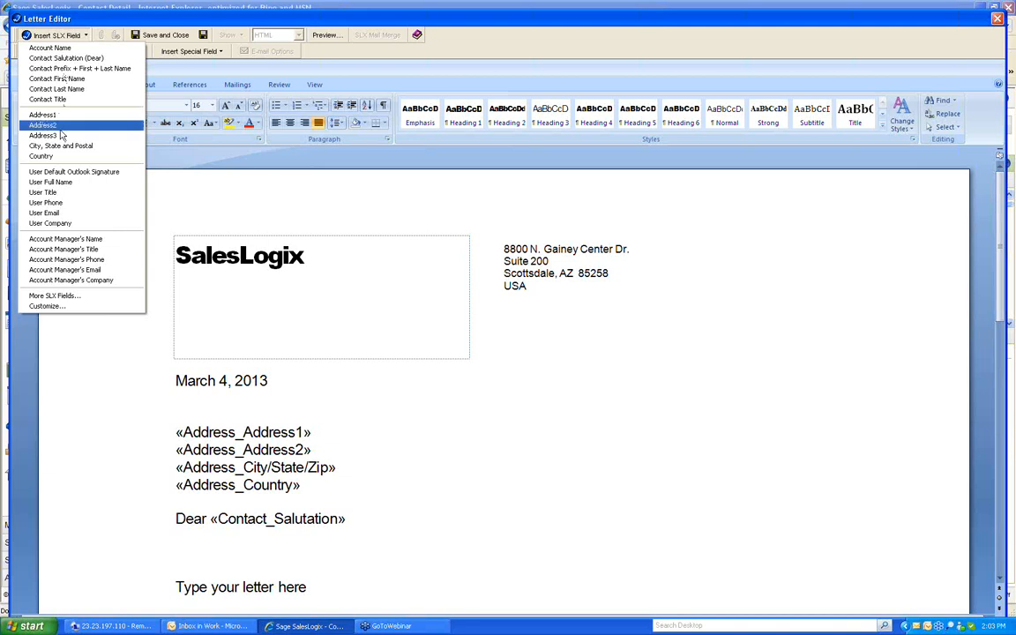
click(68, 296)
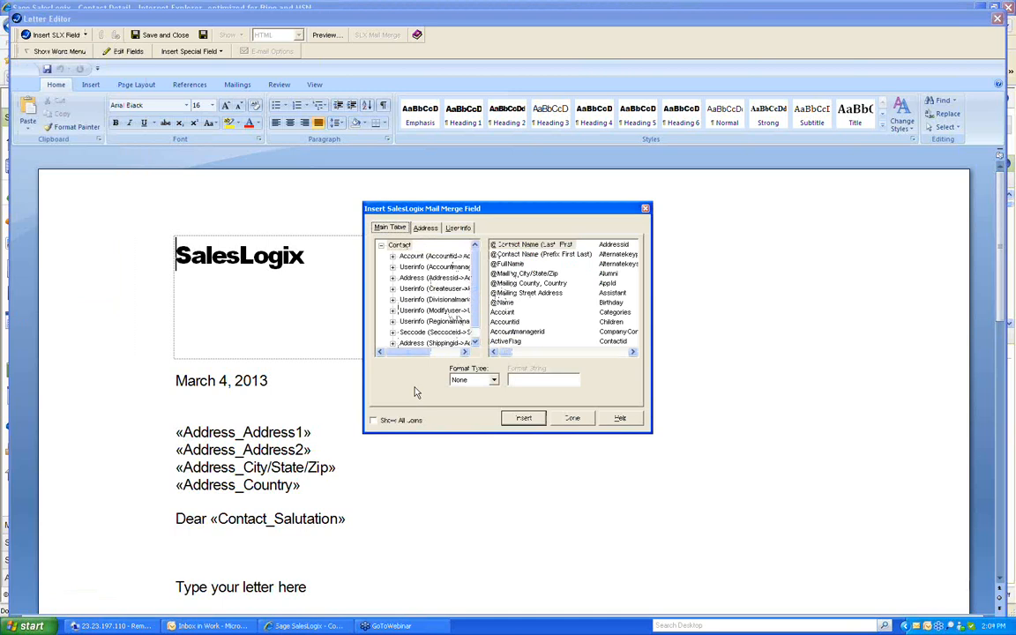
click(573, 419)
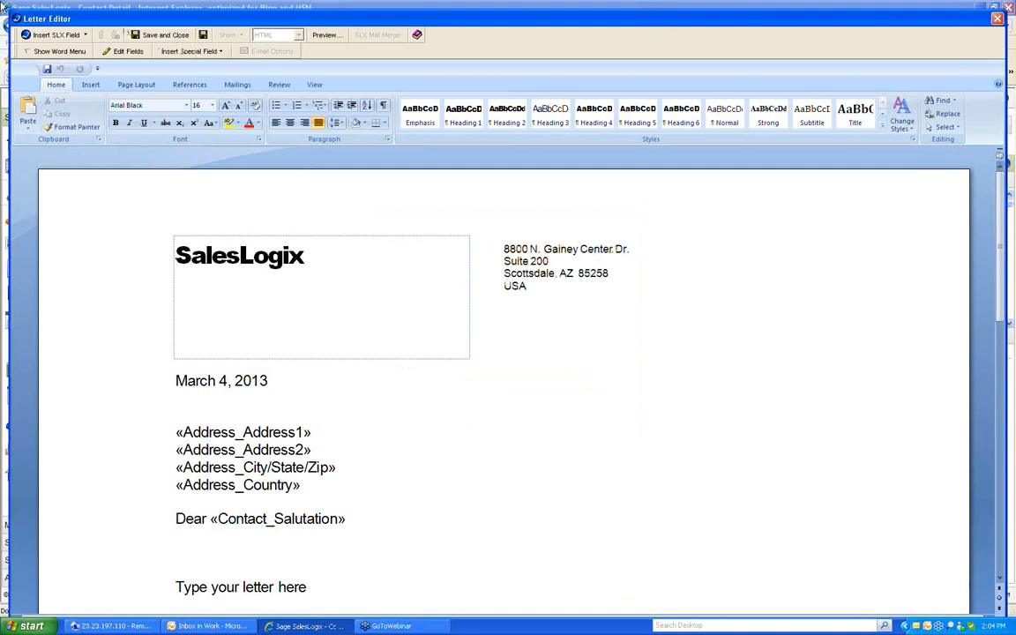
Delete the SalesLogix heading frame and the company address frame, and add blank space above the date.
click(469, 335)
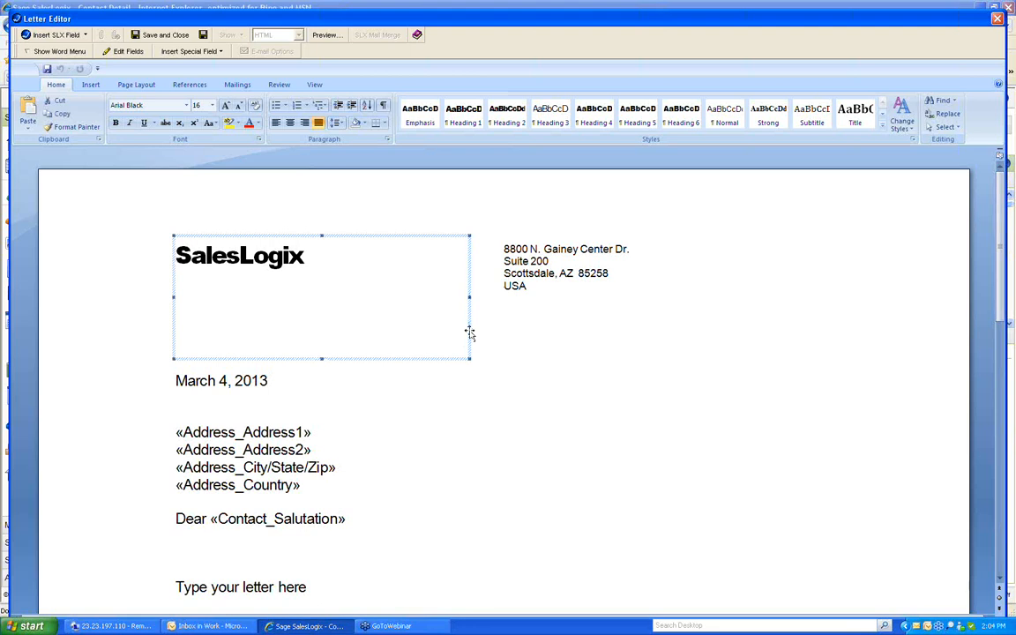
key(Delete)
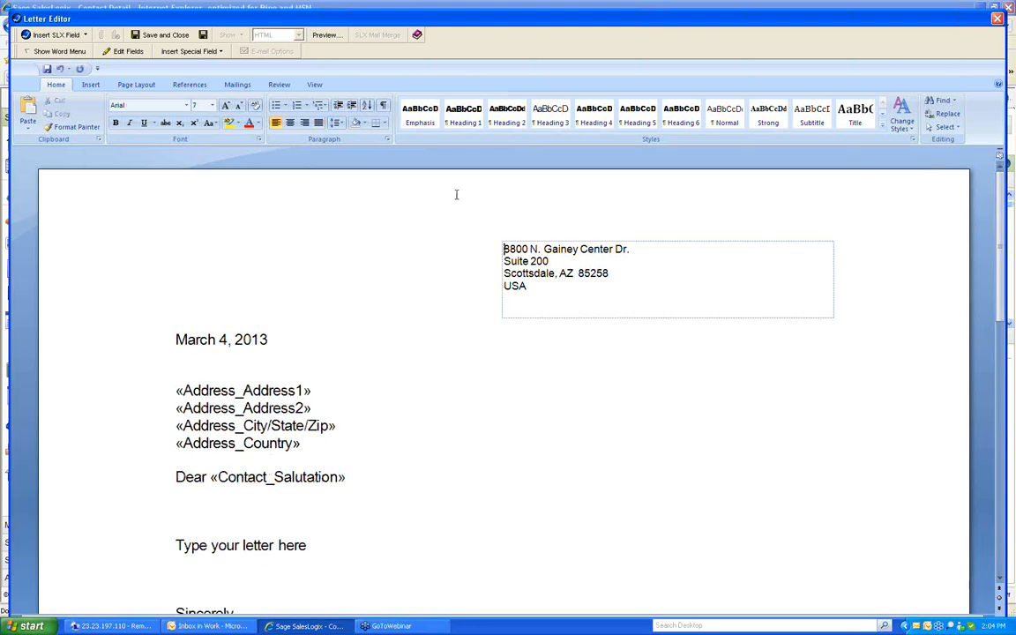
click(581, 318)
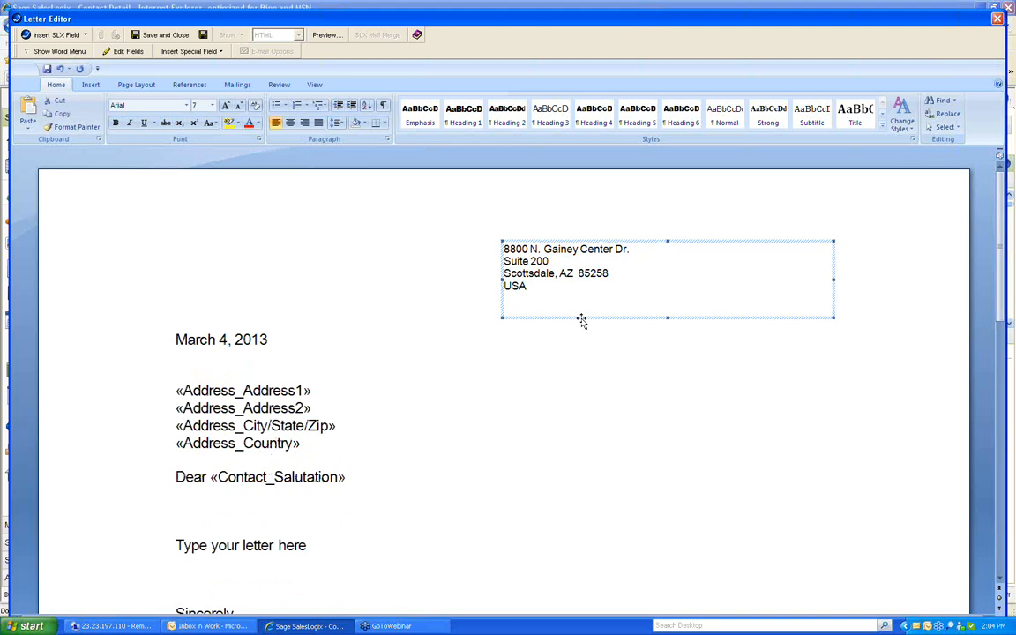
key(Delete)
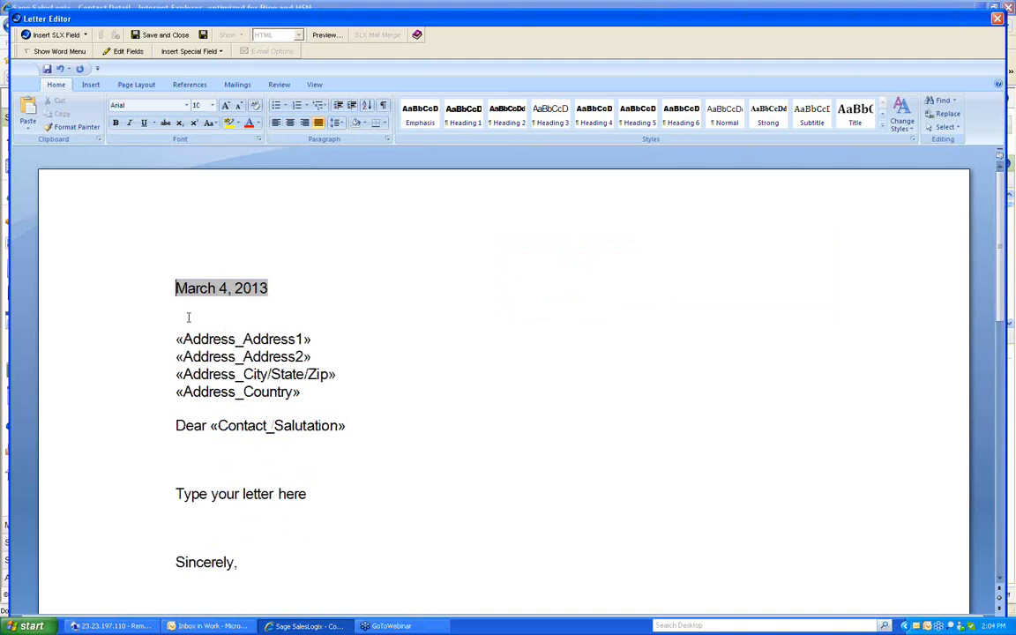
key(ctrl+z)
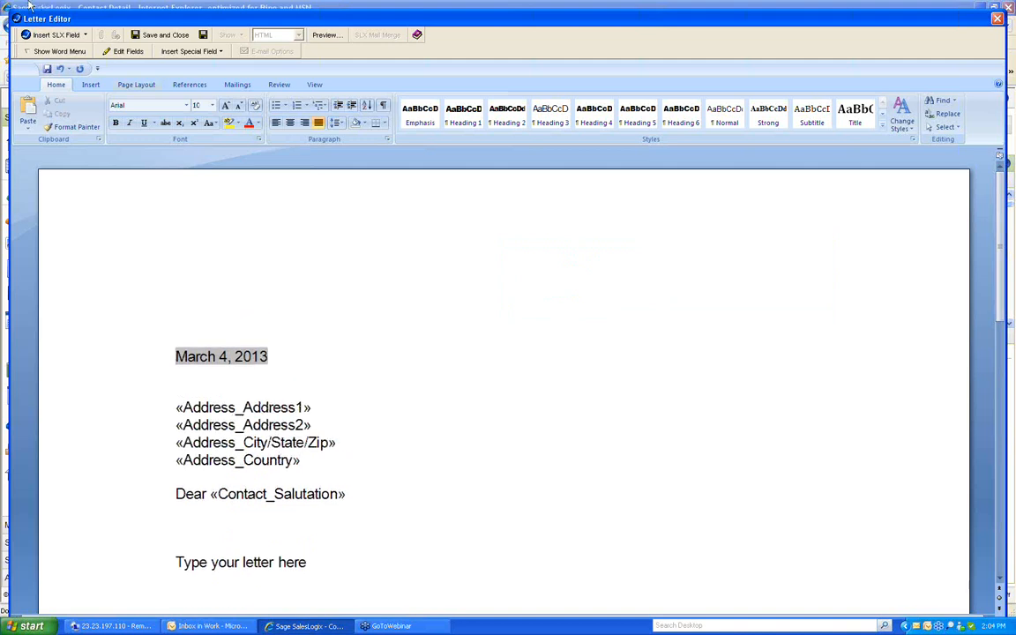
Make room above the Address_Address1 field and insert the Account Name merge field there.
click(90, 85)
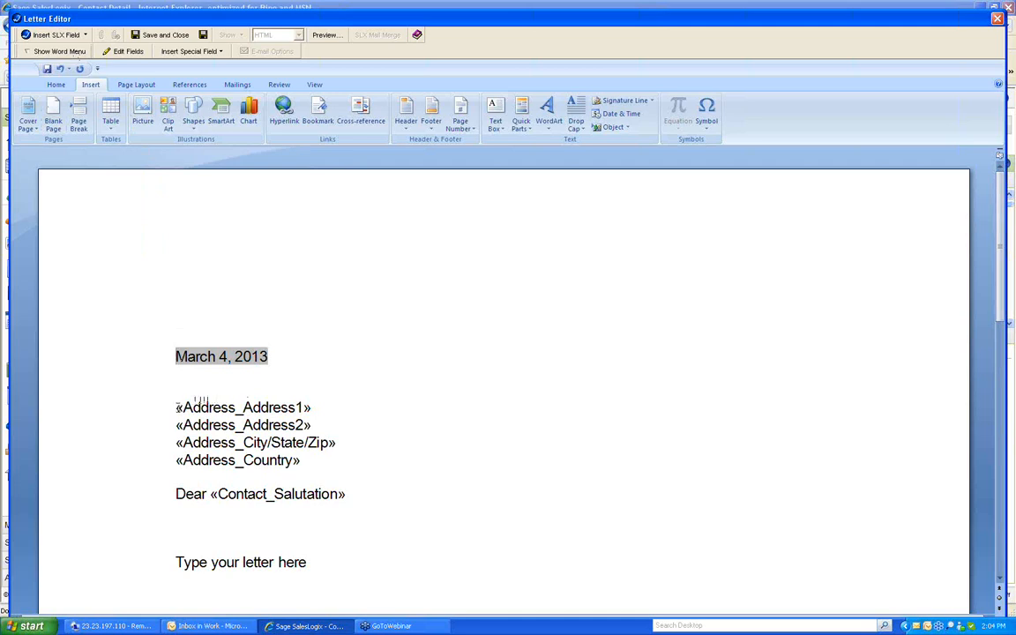
click(177, 407)
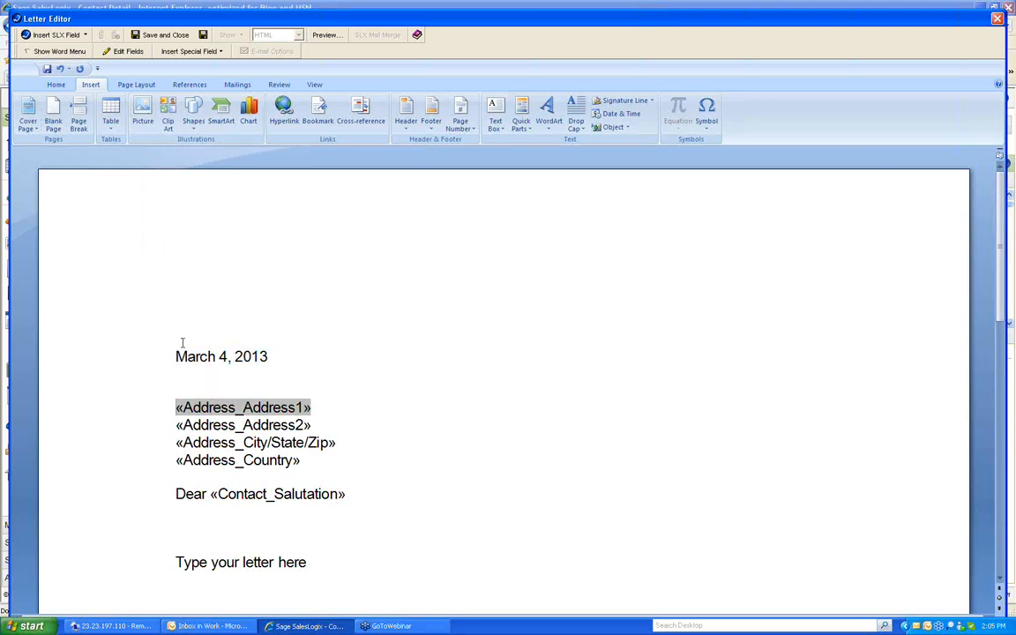
key(Return)
key(Return)
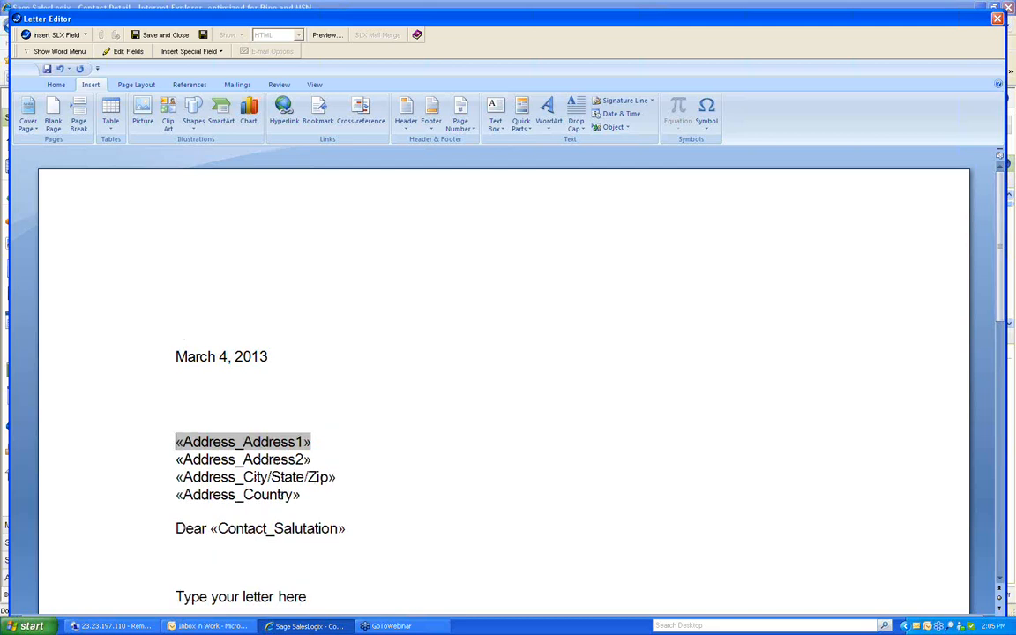
click(176, 407)
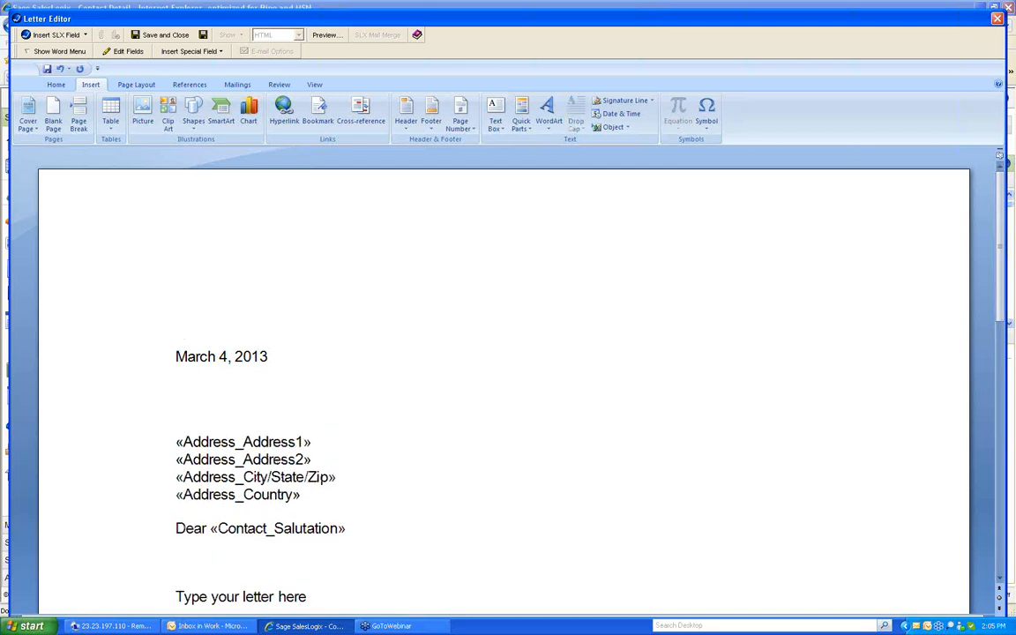
click(47, 39)
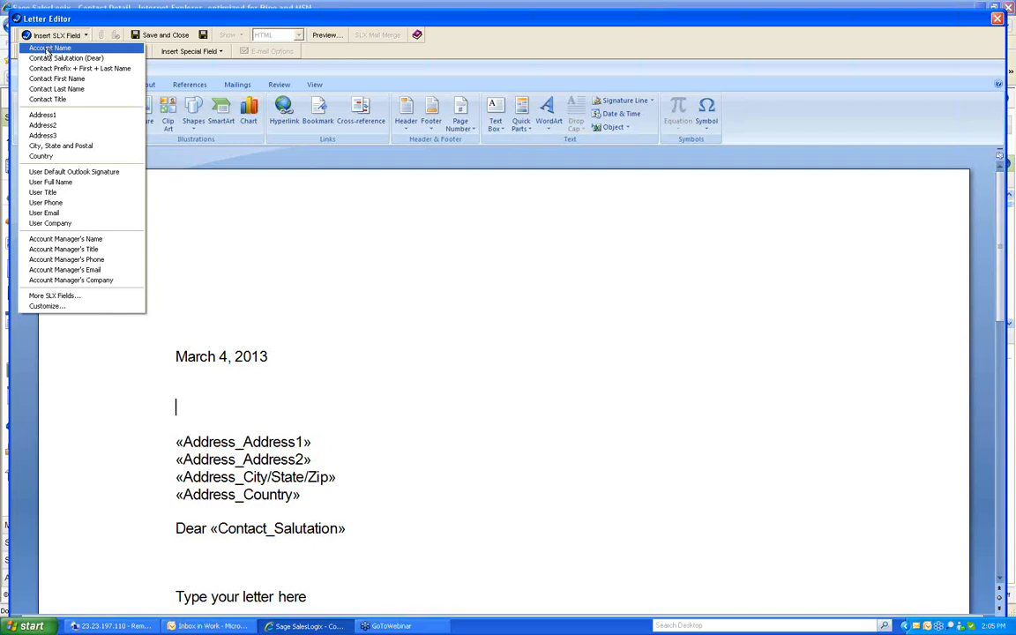
click(49, 49)
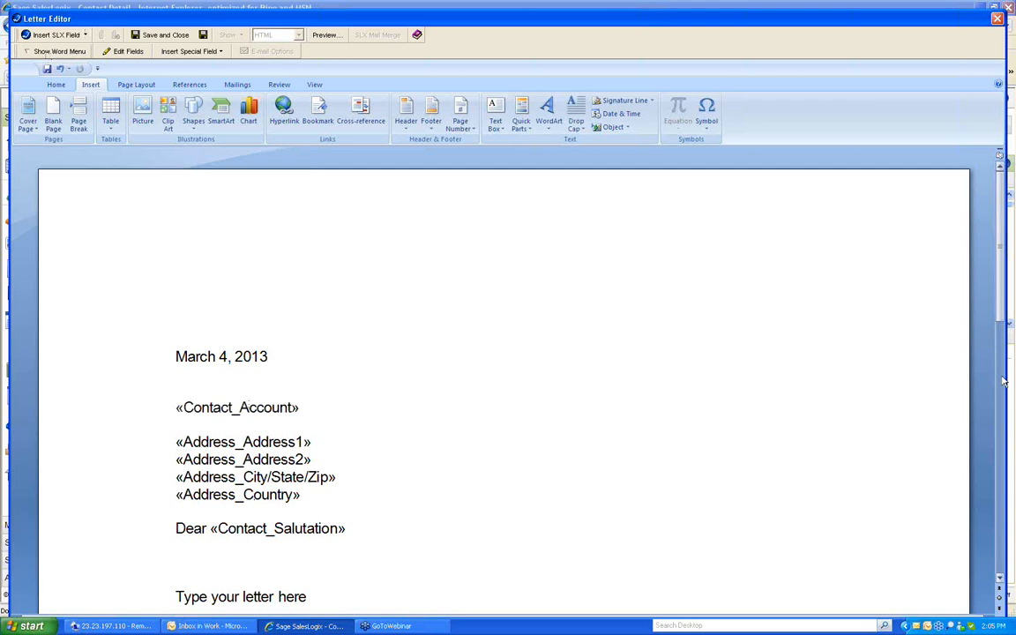
Remove the blank line between the Contact_Account and Address_Address1 fields, and delete the Address_Country field line.
key(Delete)
key(Delete)
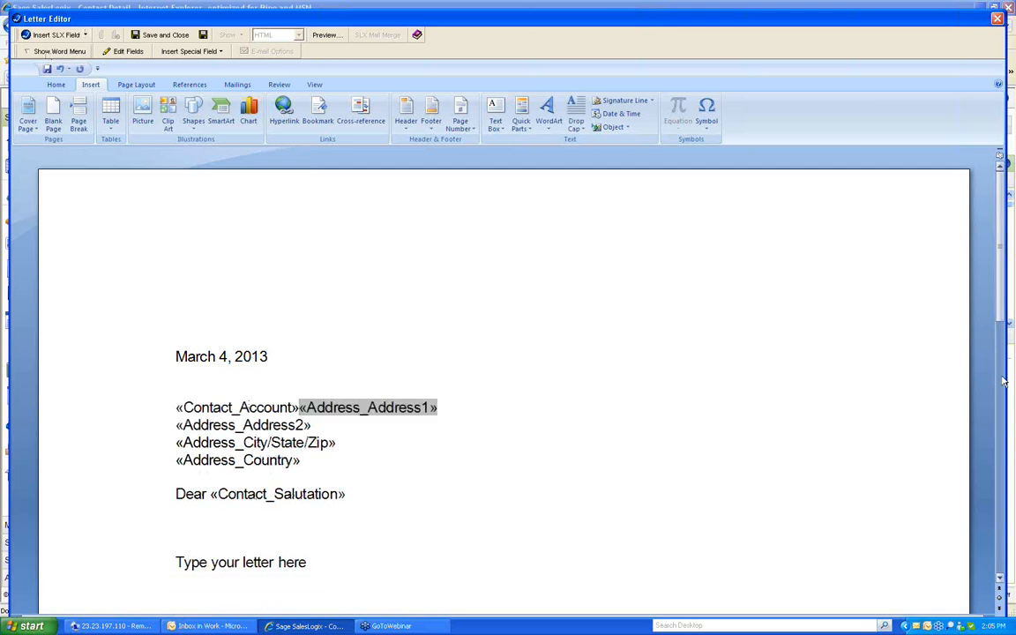
key(Return)
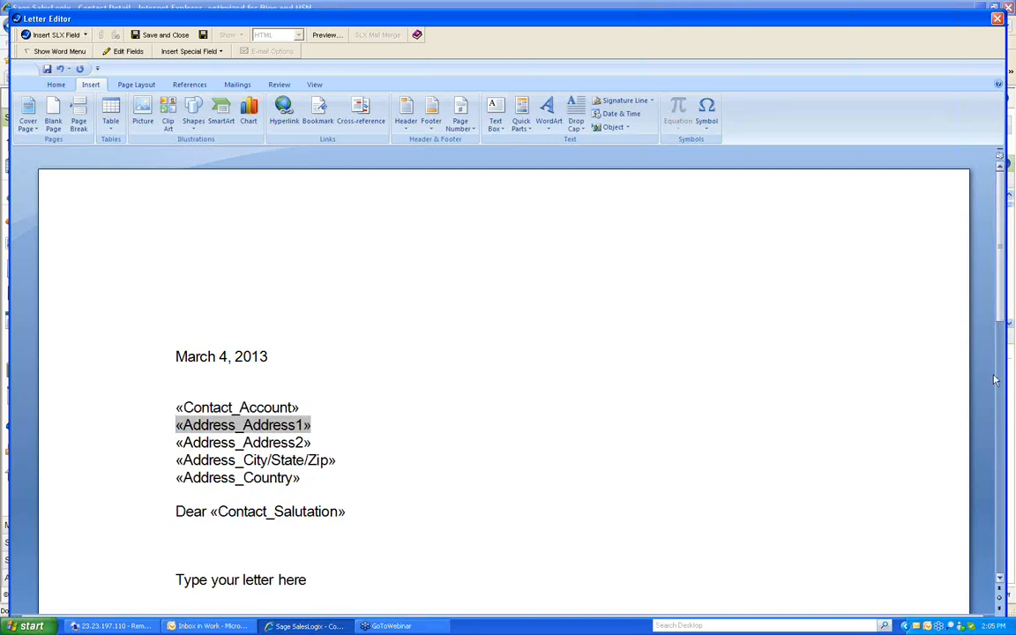
drag(305, 472, 245, 486)
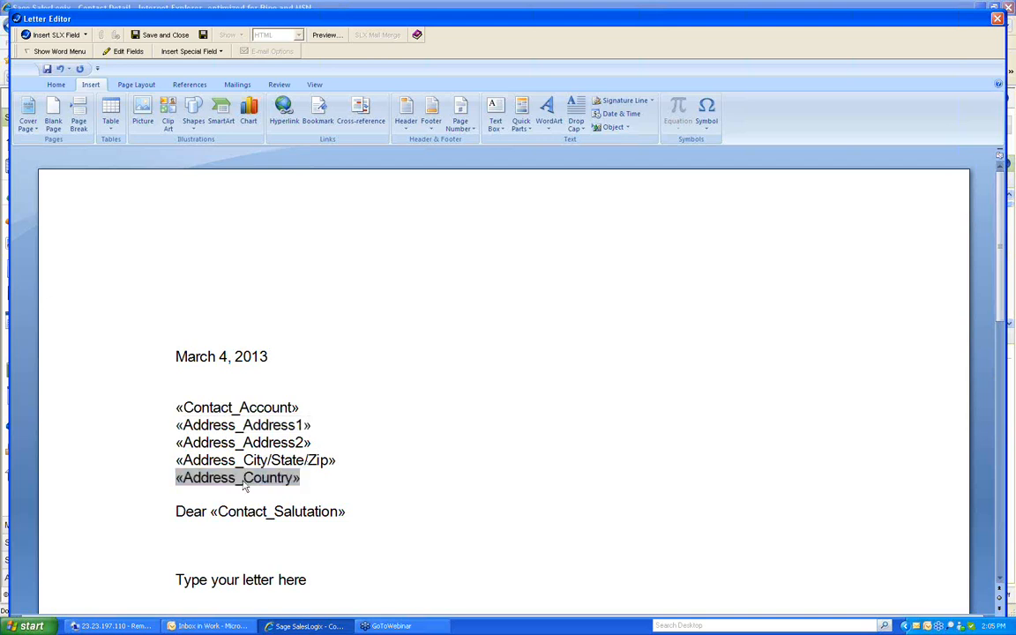
key(Delete)
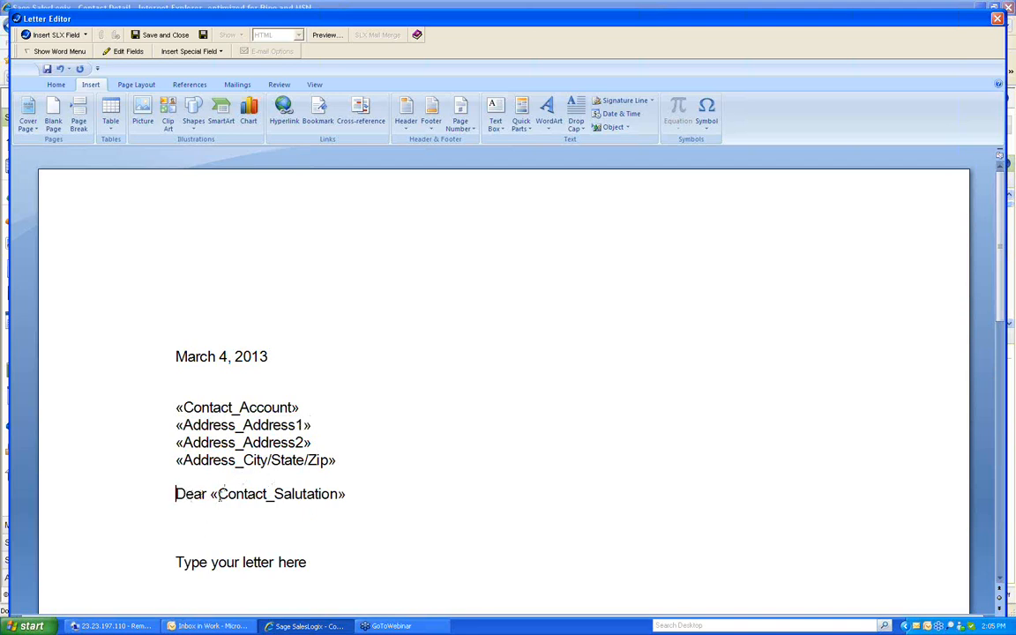
Replace the Contact_Salutation field after "Dear" with the Contact First Name merge field followed by a comma.
click(212, 494)
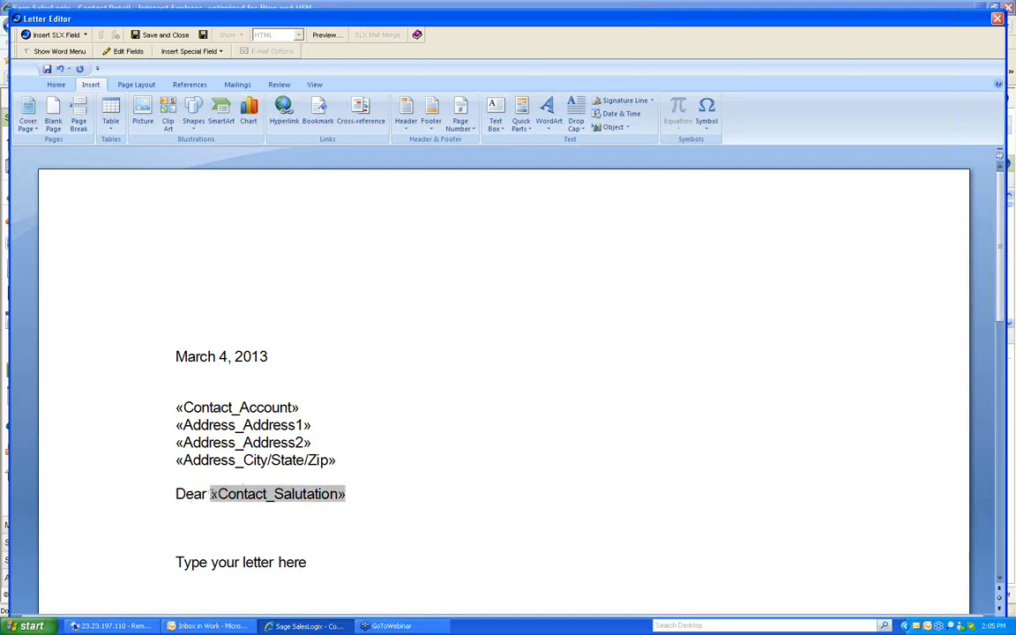
double_click(213, 496)
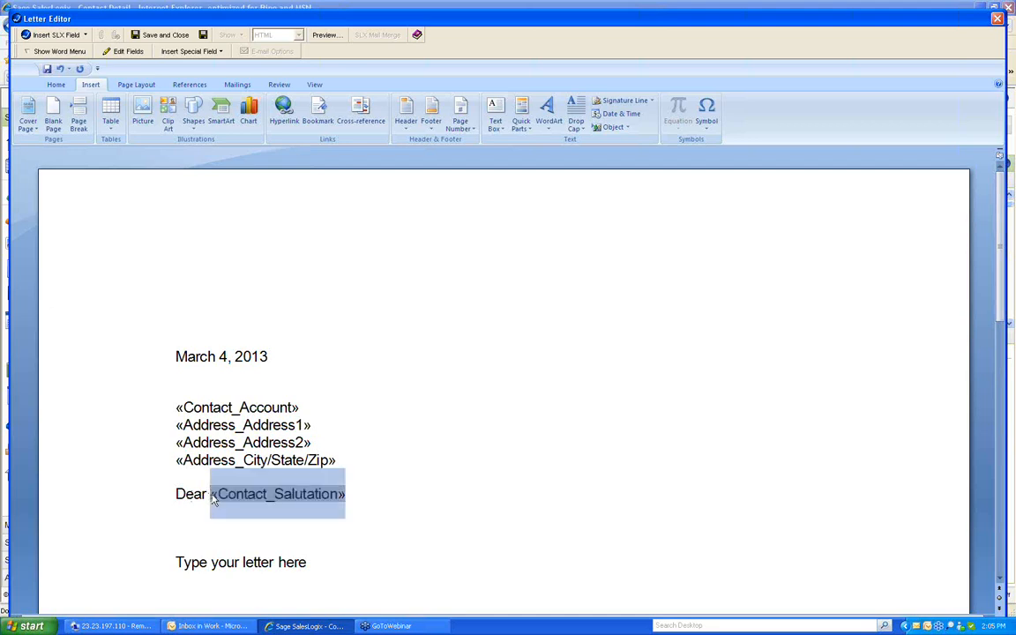
key(Delete)
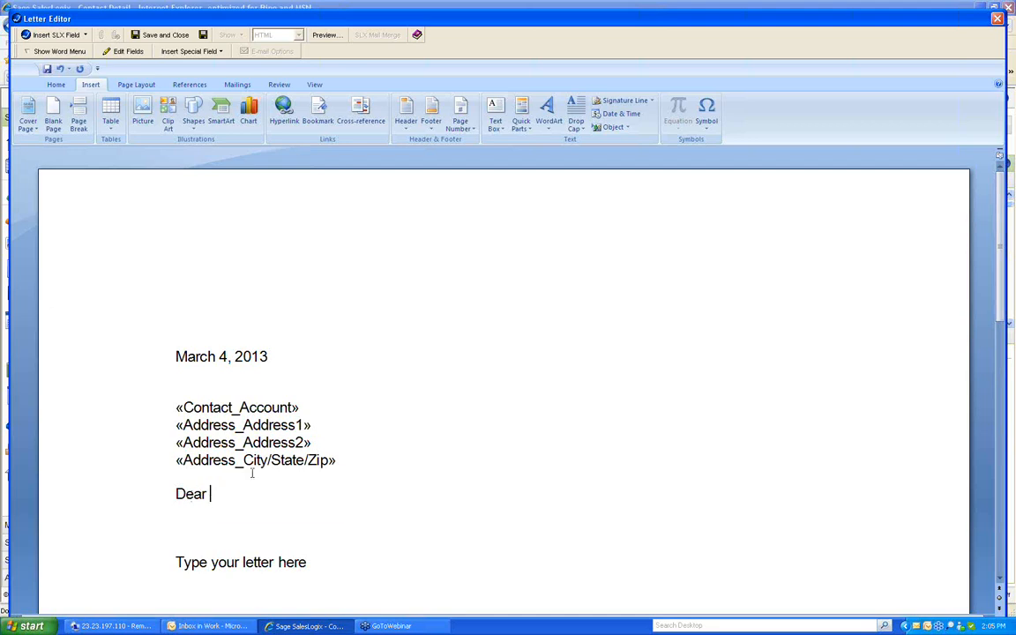
click(38, 37)
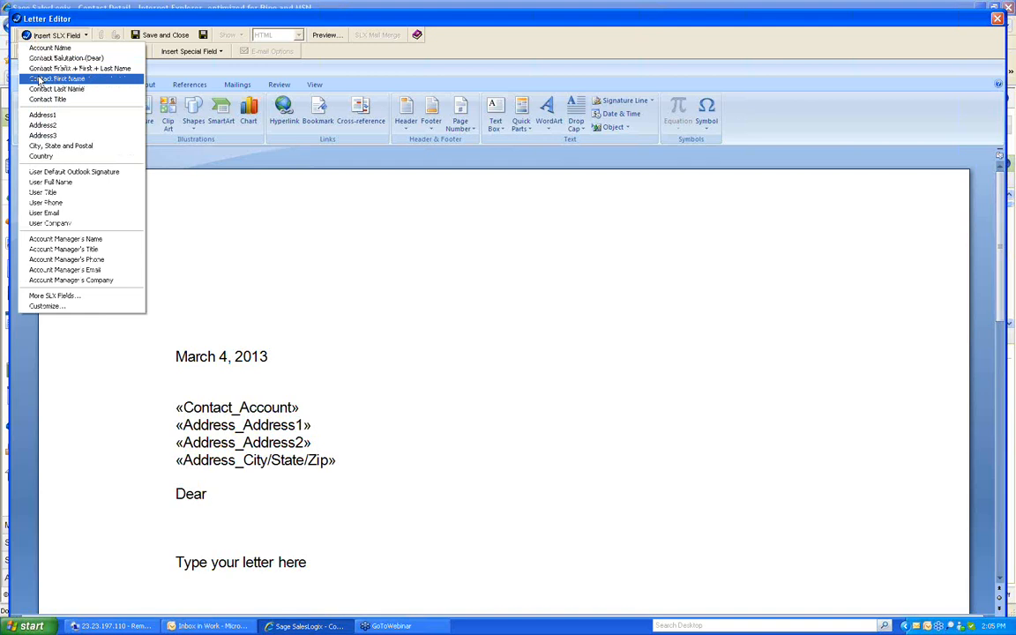
click(39, 78)
text(,)
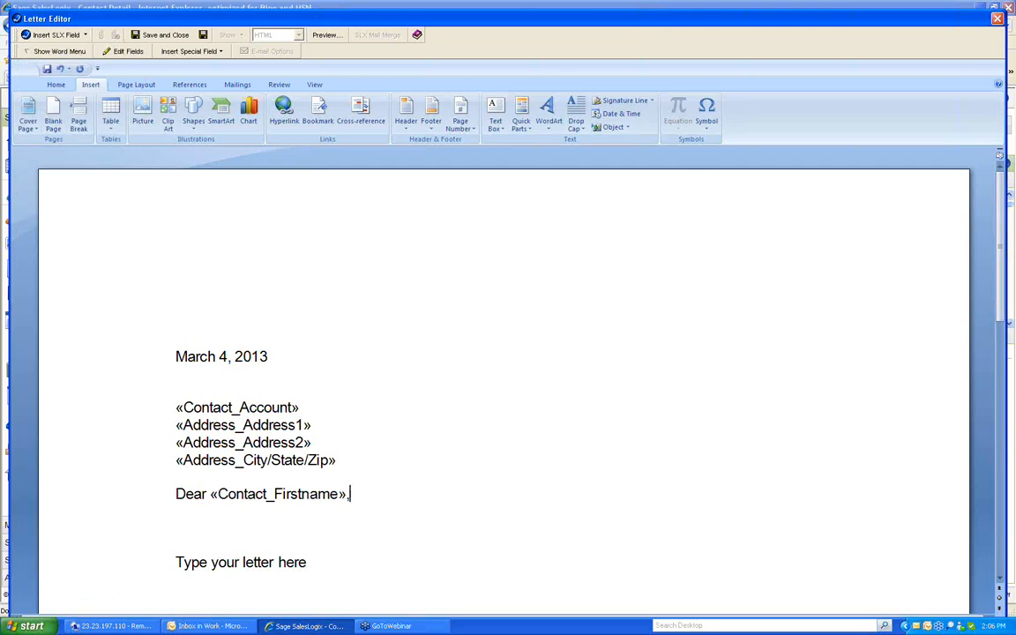
scroll(270, 381, down, 5)
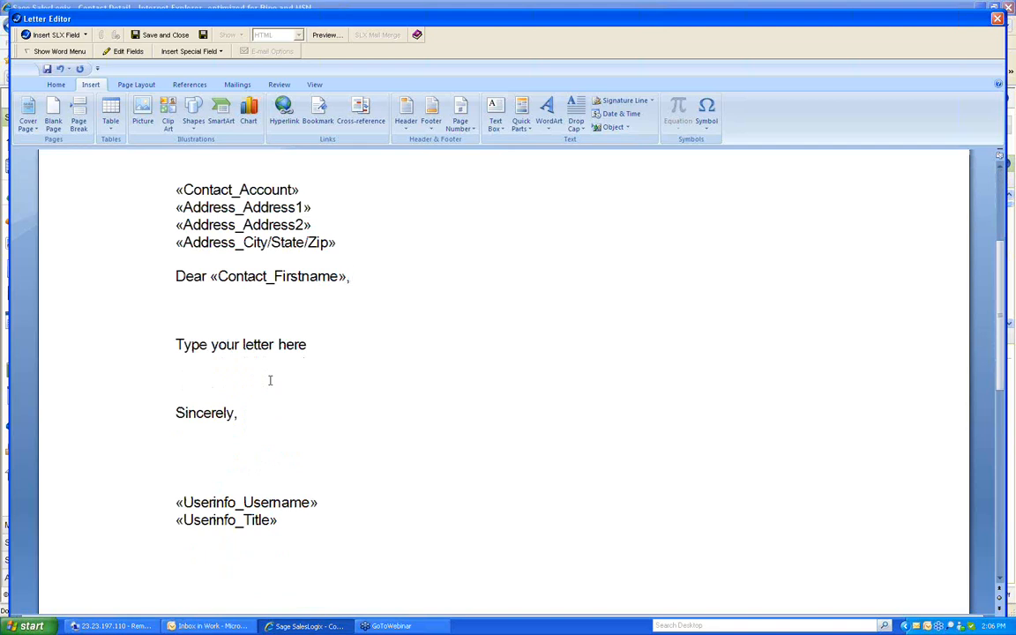
drag(175, 344, 309, 358)
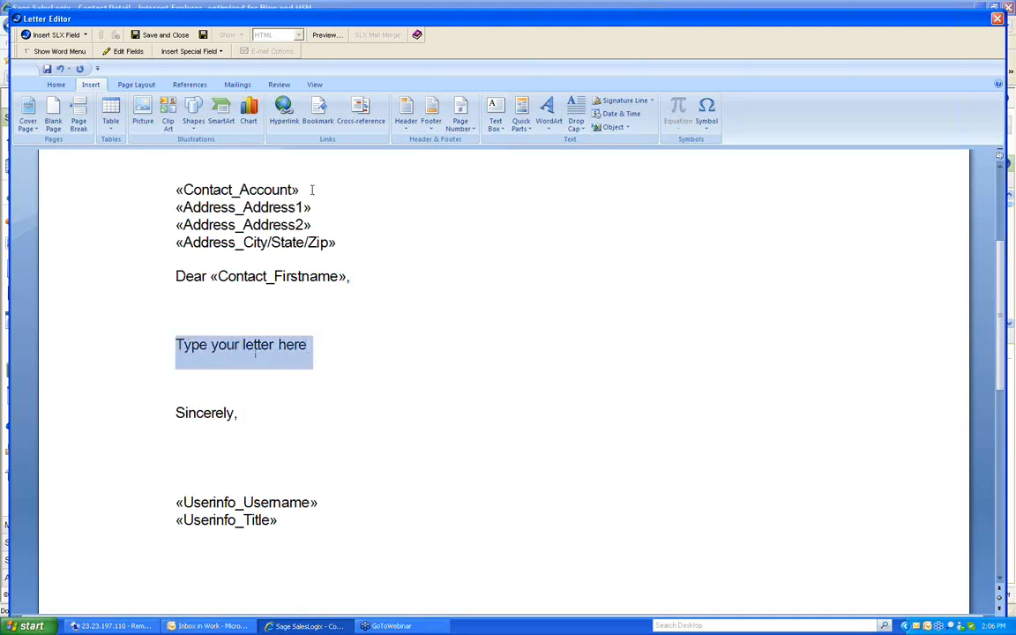
click(56, 86)
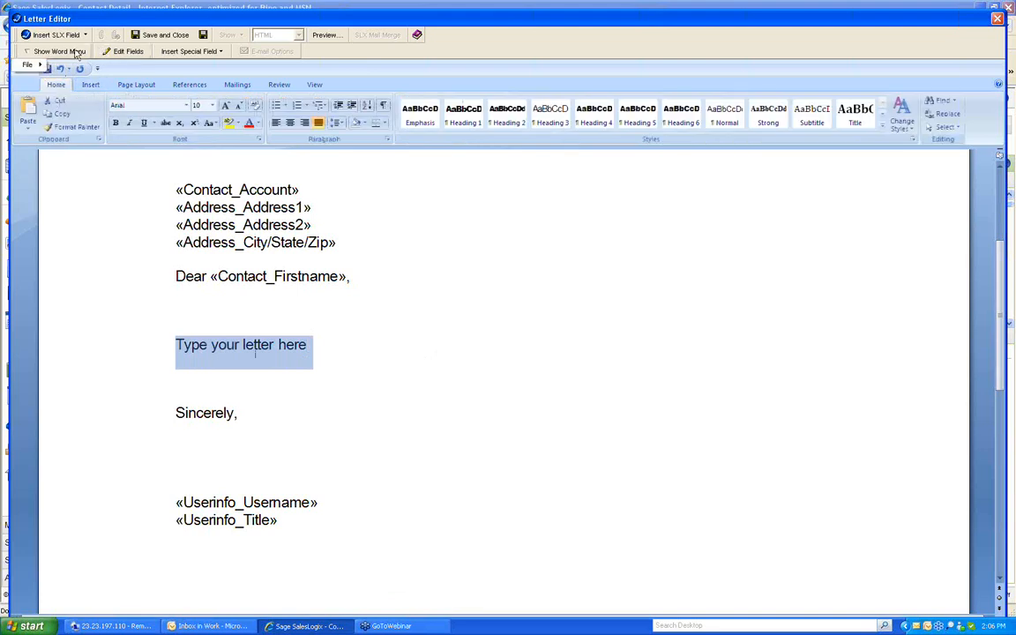
click(30, 66)
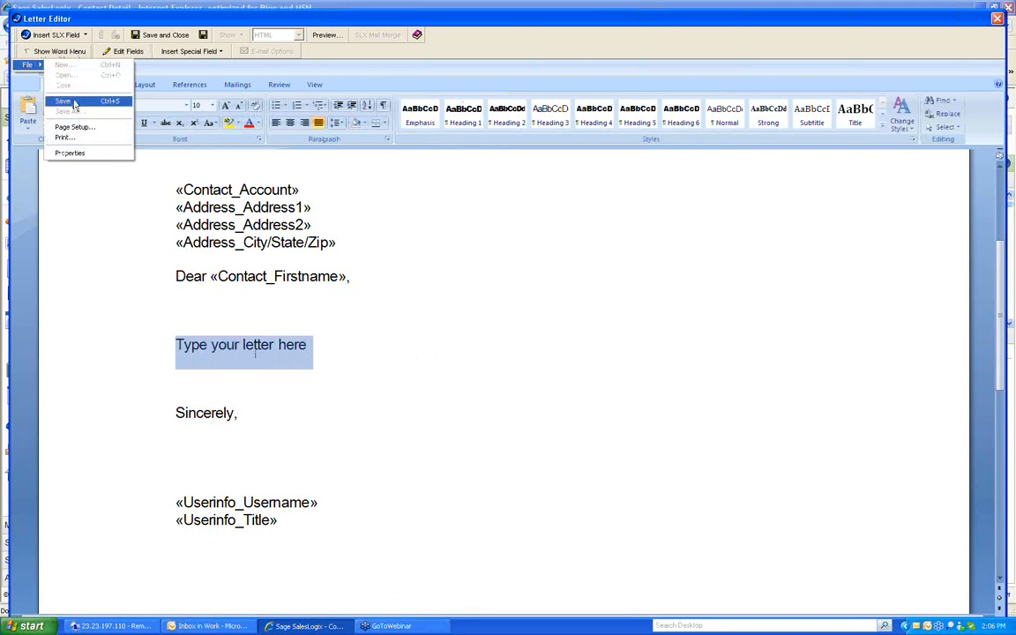
click(871, 290)
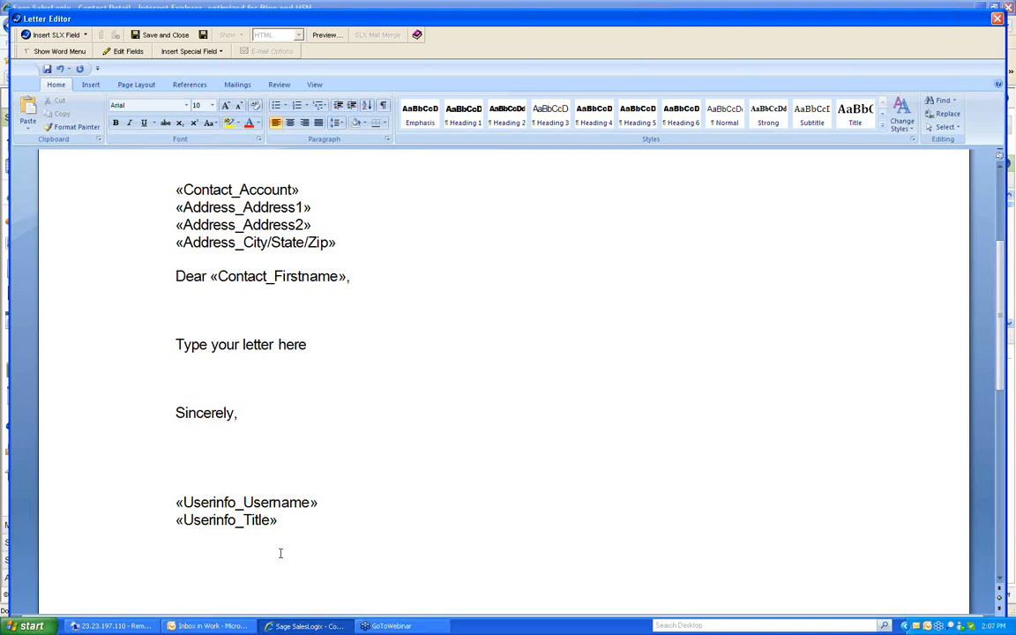
Make room above the Userinfo_Username field and insert the Account Manager's Name merge field there.
click(176, 501)
key(Return)
key(Return)
key(Return)
key(Return)
key(Return)
key(Up)
key(Up)
key(Up)
key(Up)
key(Up)
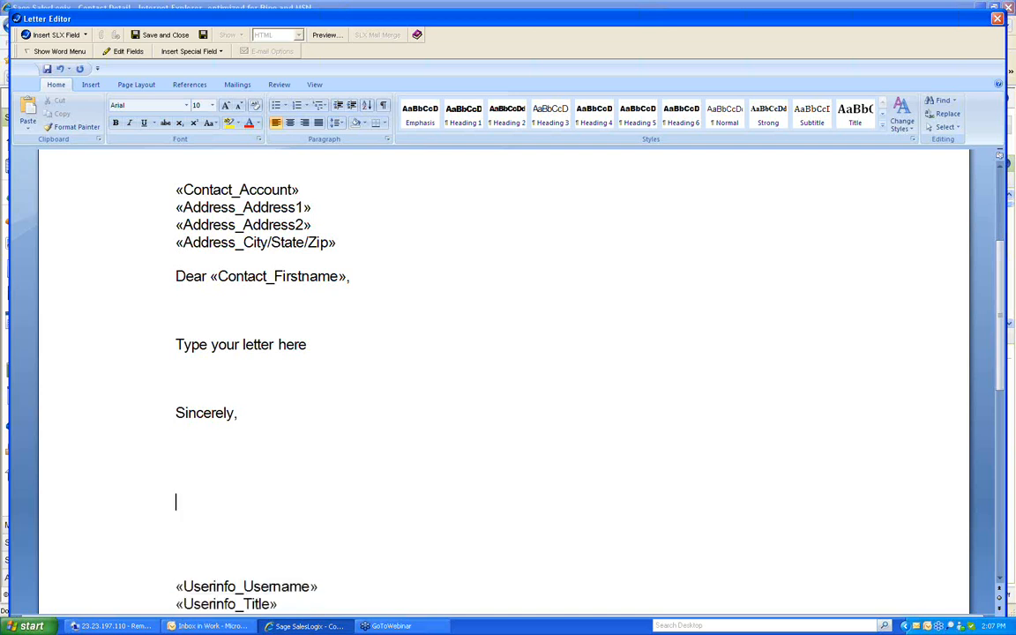
click(56, 37)
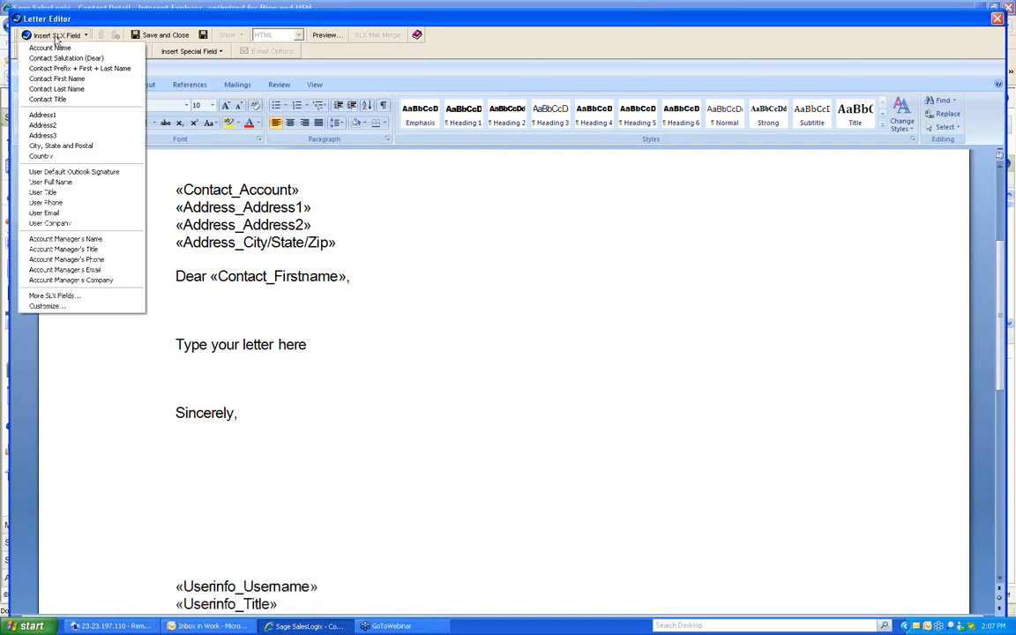
click(61, 239)
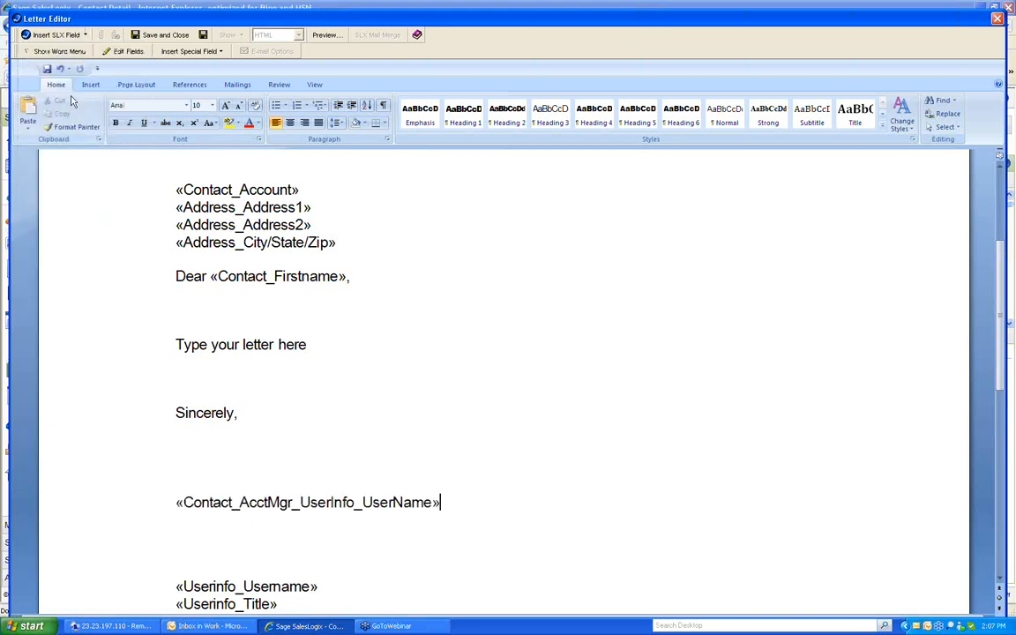
Insert the Account Manager's Title and Account Manager's Phone merge fields on separate lines beneath the account manager's name field.
key(Return)
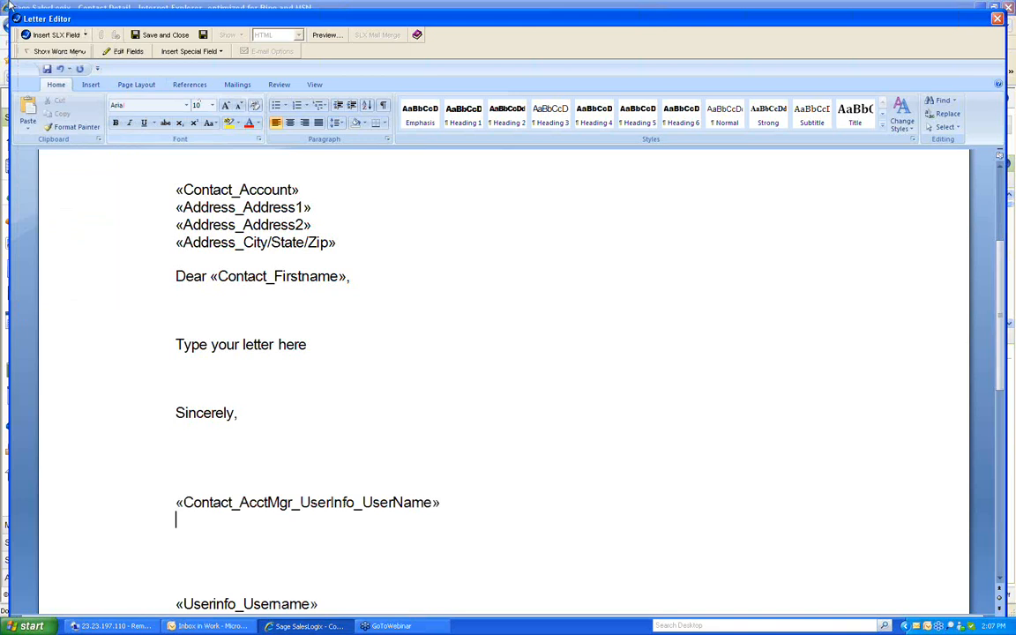
click(40, 35)
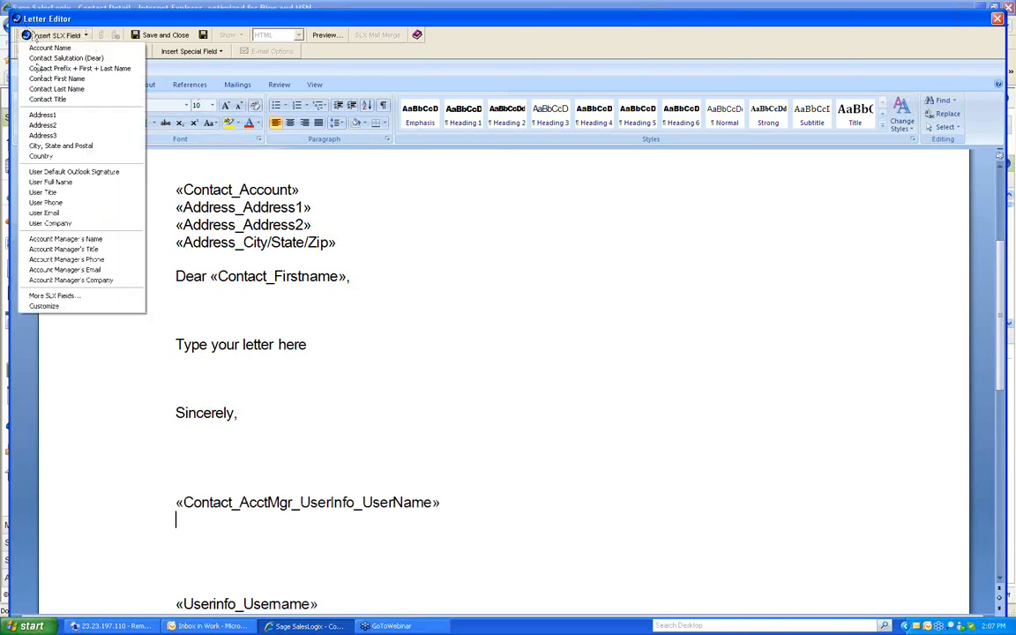
click(63, 249)
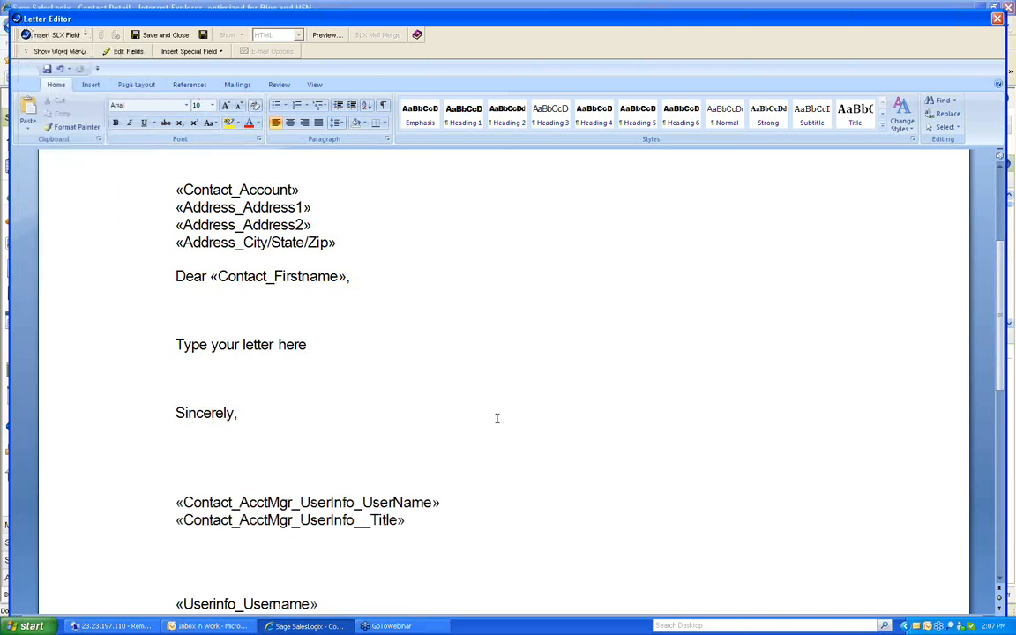
key(Return)
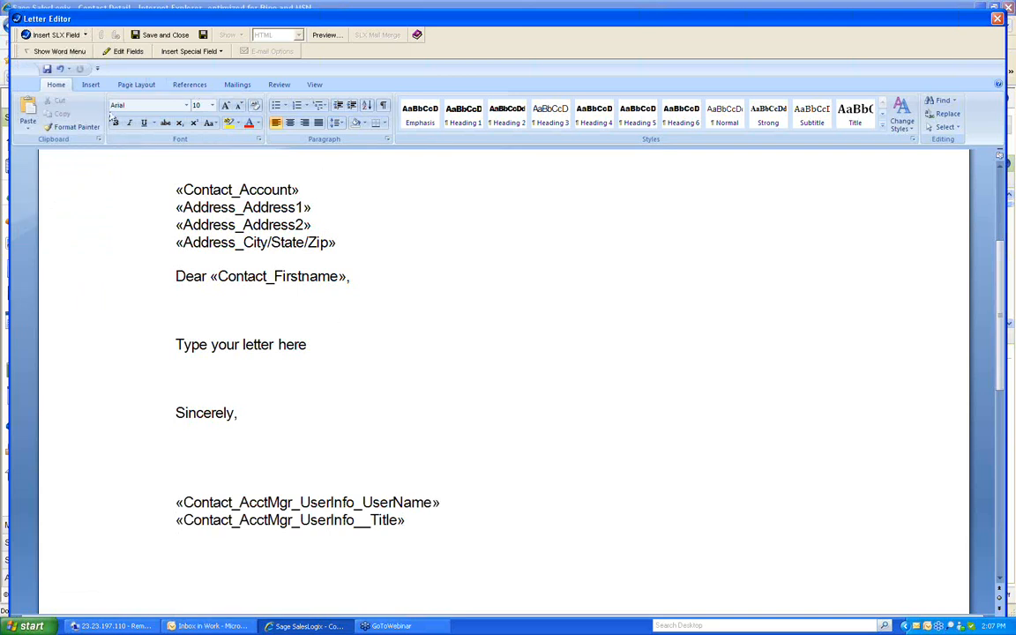
click(41, 35)
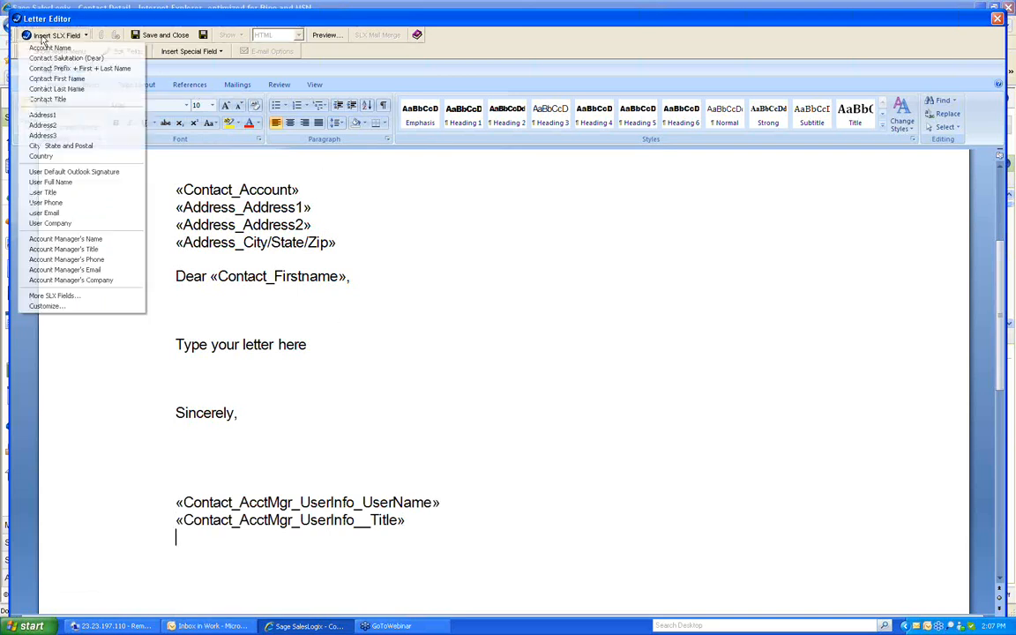
click(44, 260)
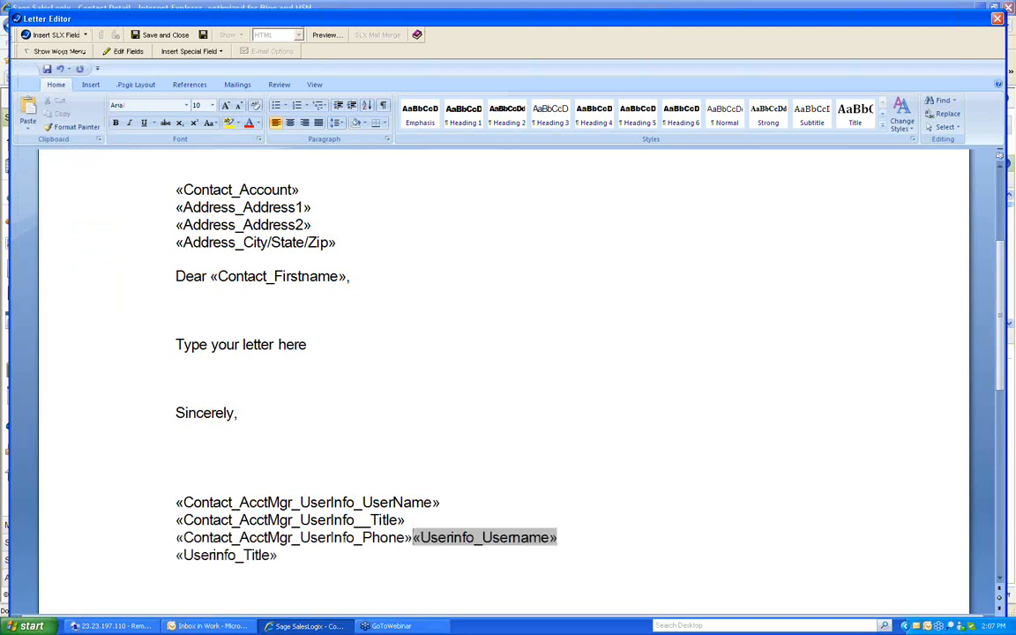
Separate the Userinfo fields from the account manager's phone field and delete both Userinfo_Username and Userinfo_Title.
key(Return)
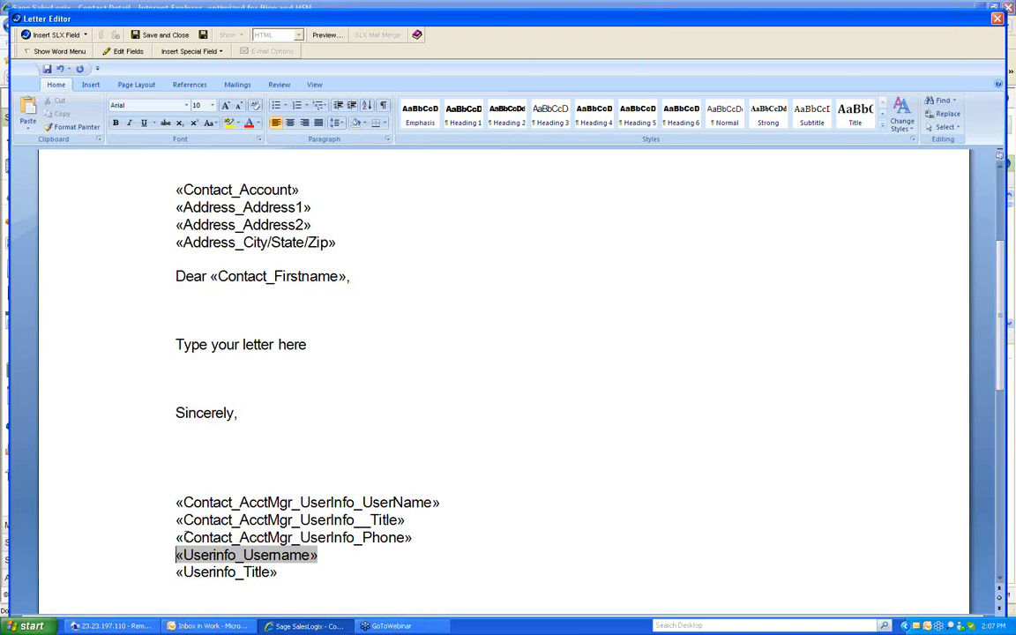
drag(176, 554, 277, 582)
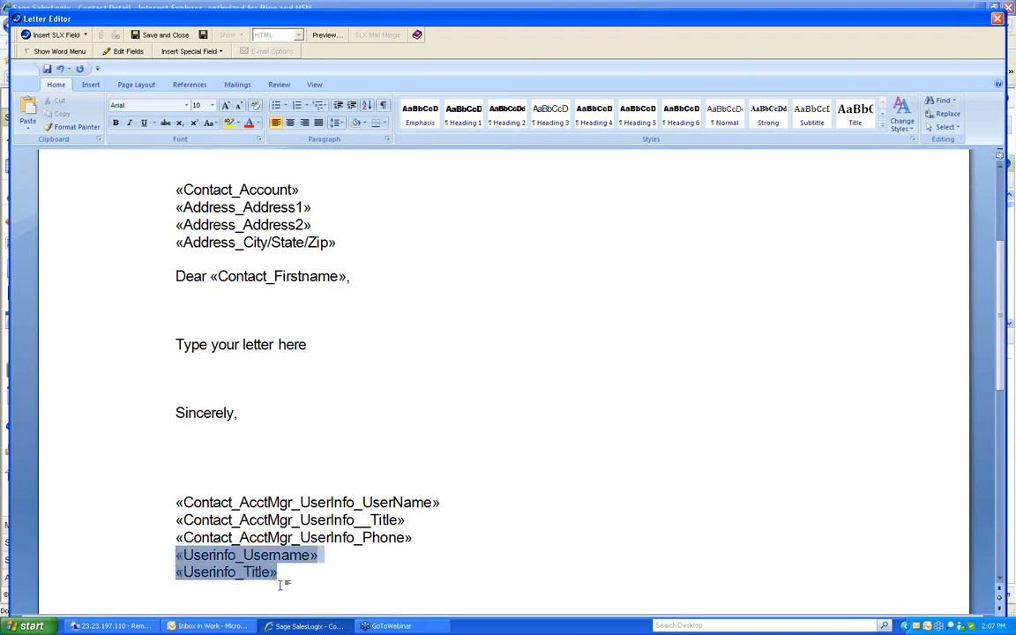
key(Delete)
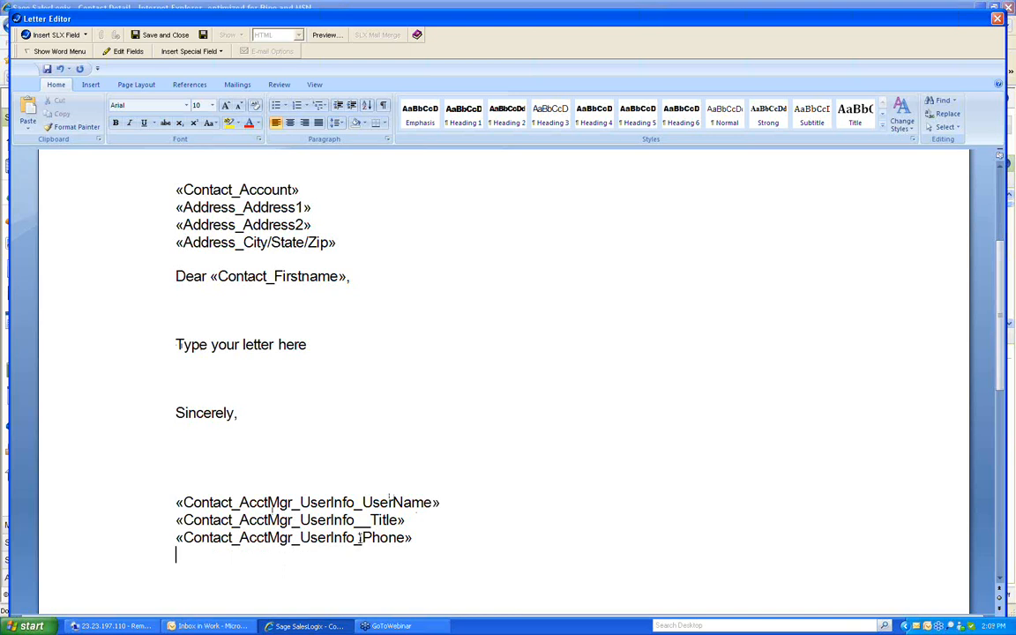
Add blank lines below the greeting and write "For this month only we are running a 10% discount for".
scroll(491, 304, up, 3)
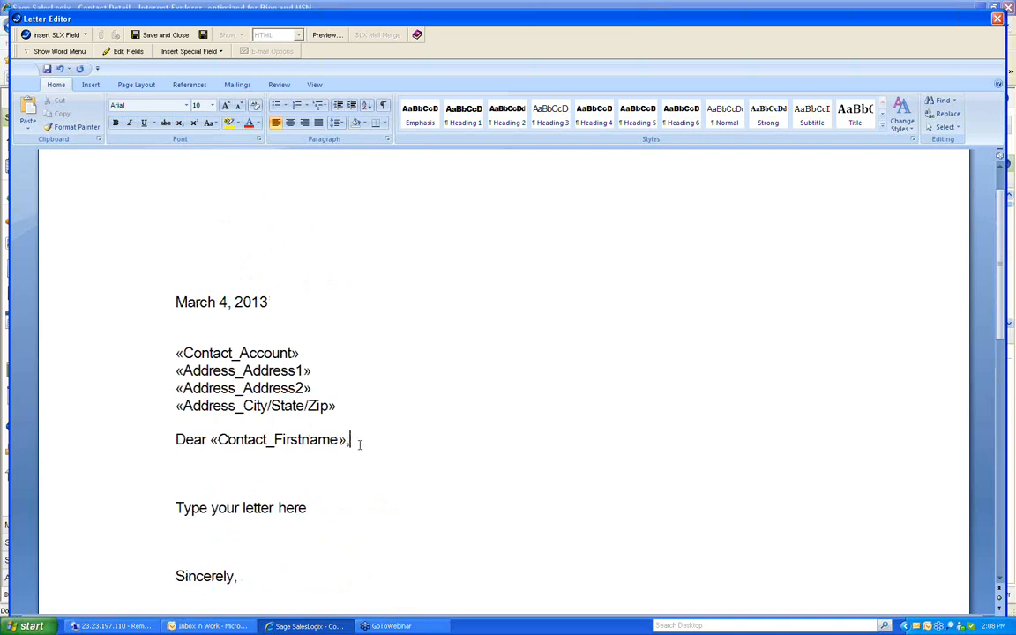
key(Return)
key(Return)
key(Return)
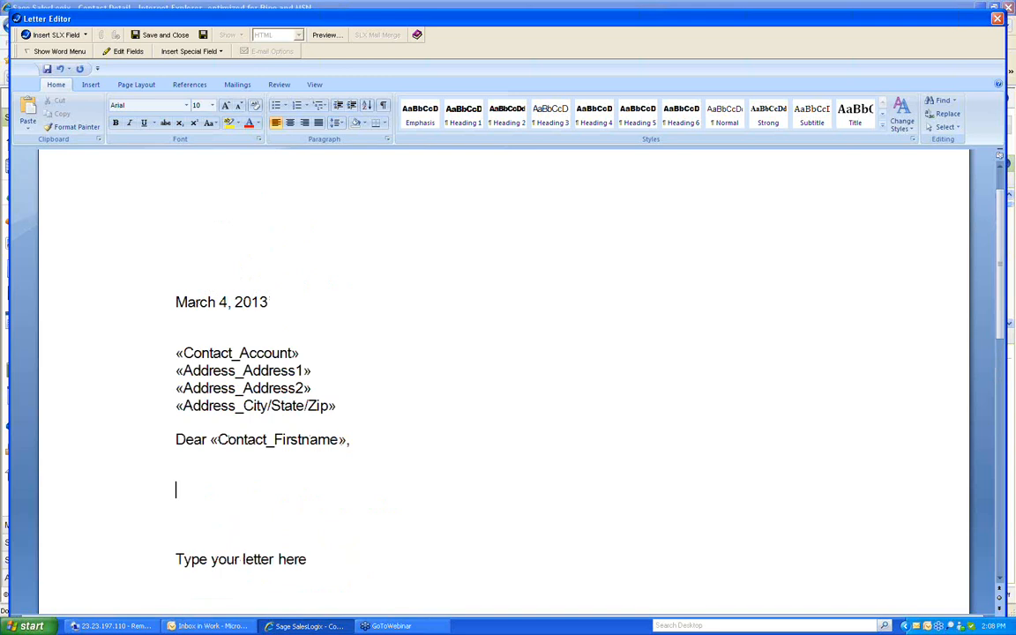
text(For this month o)
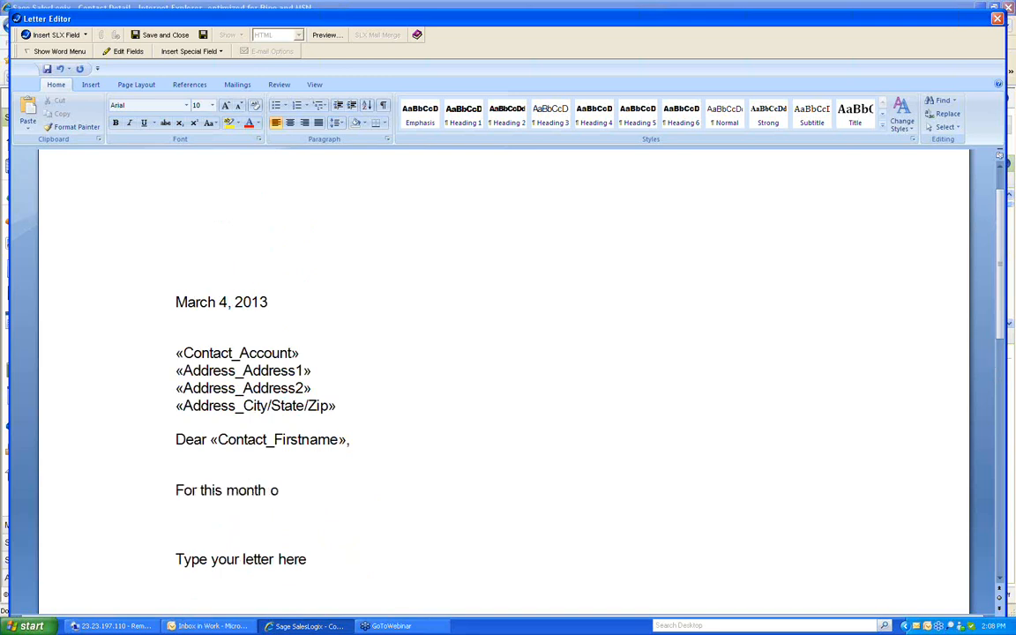
text(nly we are run ni)
key(BackSpace)
key(BackSpace)
key(BackSpace)
text(ning a)
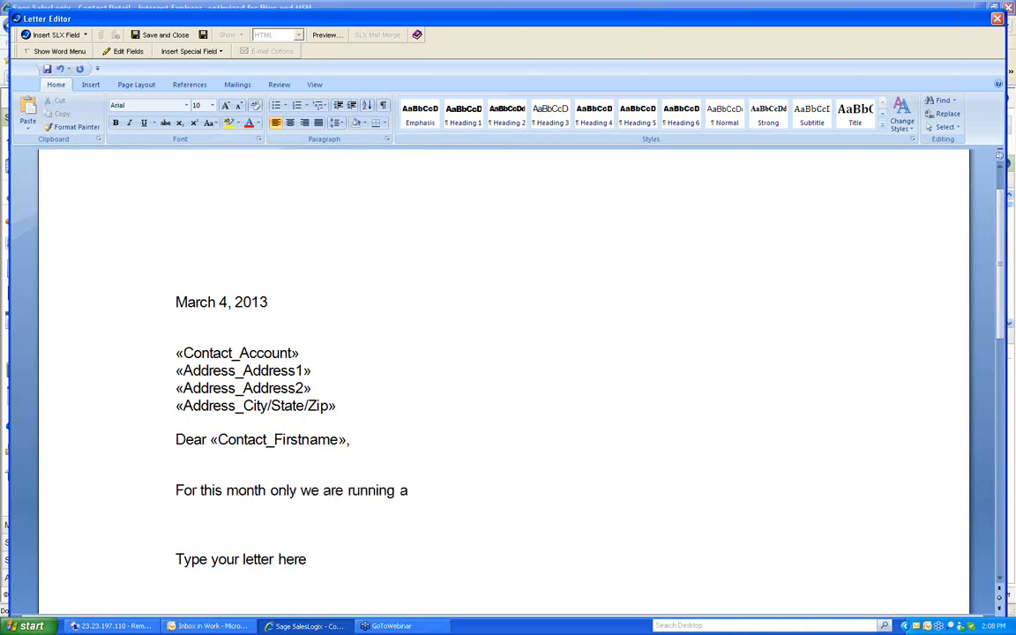
text( 1)
text(%)
key(BackSpace)
text(0%f)
key(BackSpace)
key(BackSpace)
text(discount for)
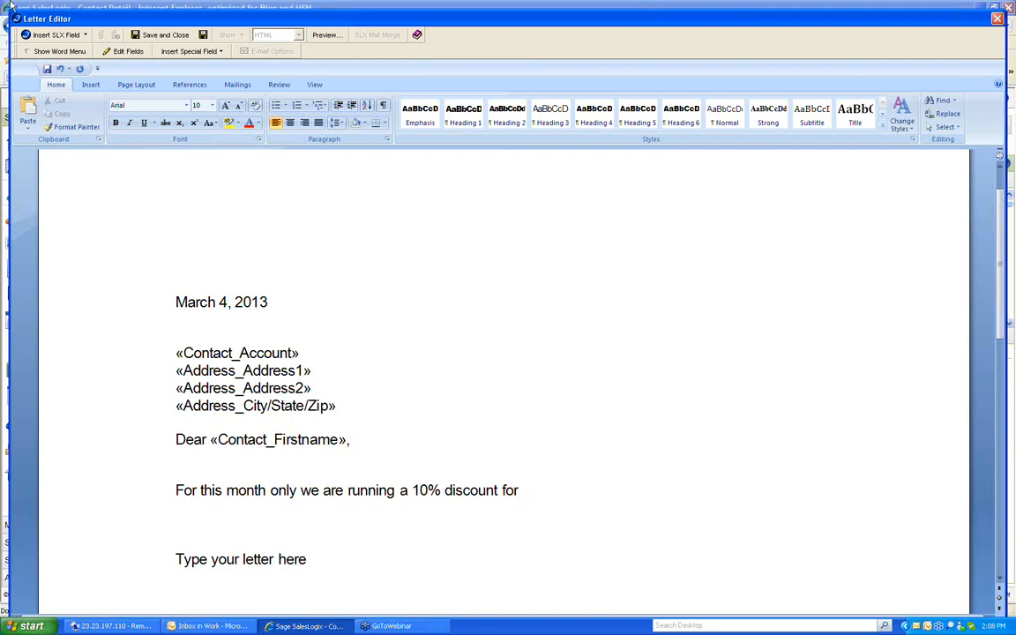
Complete the discount sentence with the Account Name merge field and a period.
click(53, 35)
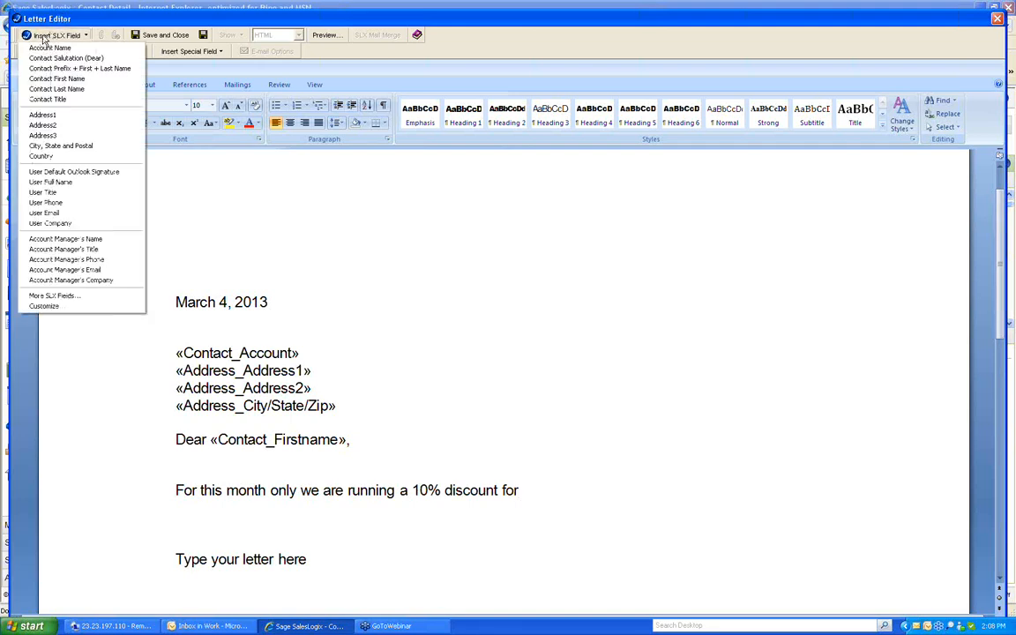
click(49, 48)
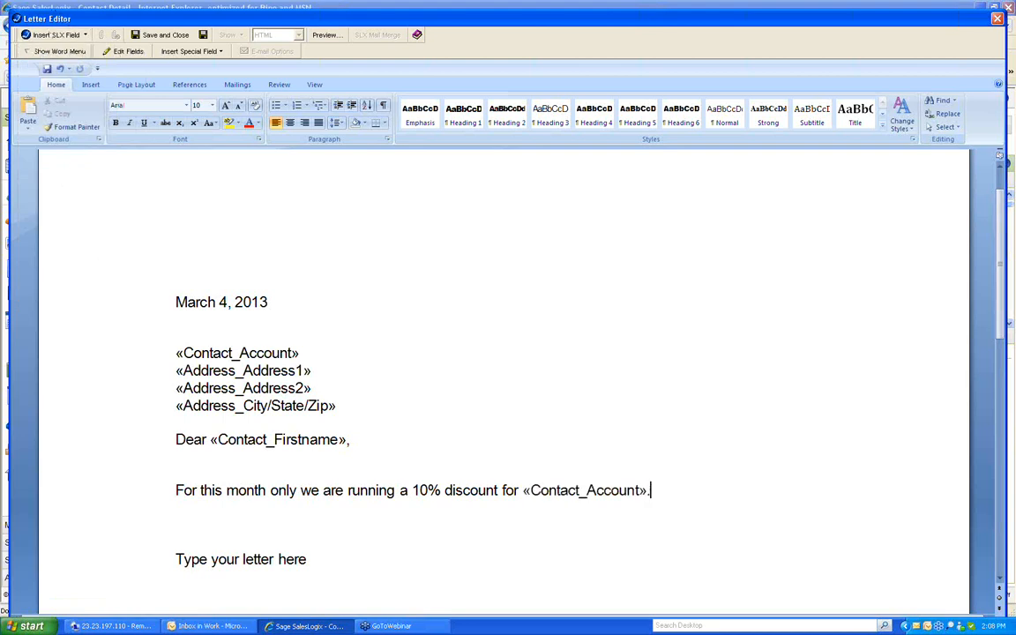
text(.)
Add a second paragraph reading "Please take advantage of this by calling" followed by the toll-free sales phone number and a period.
key(Return)
key(Return)
key(Return)
text(Pleas)
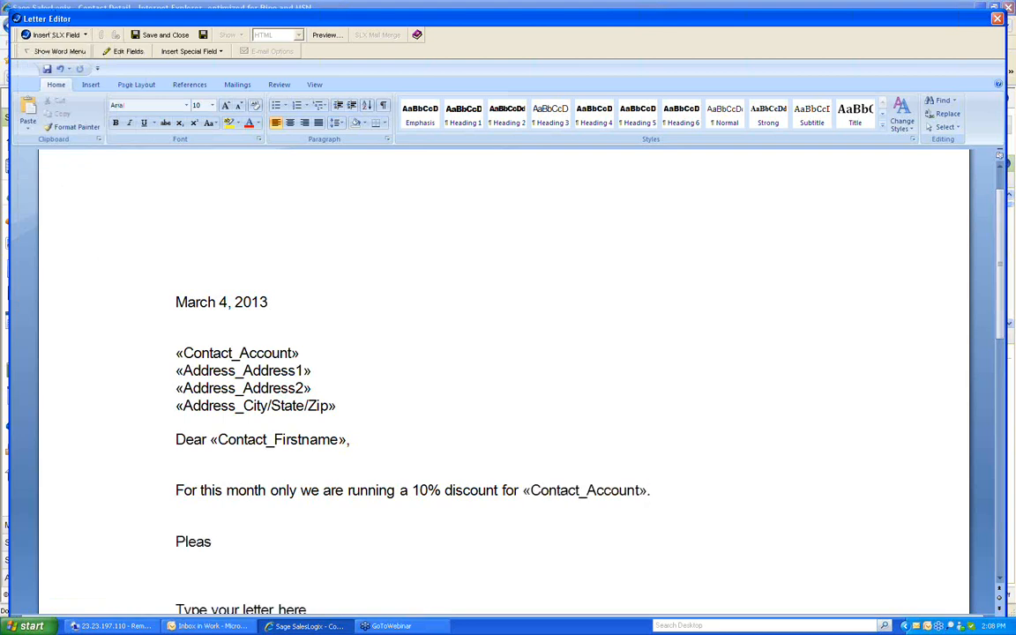
text(e take advantage)
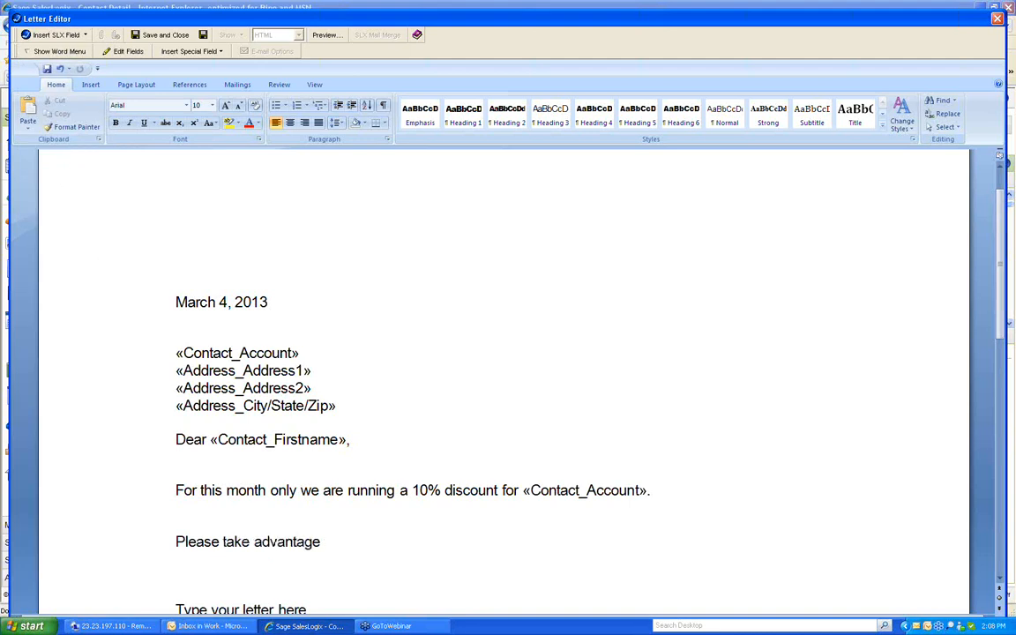
text( of this by calli)
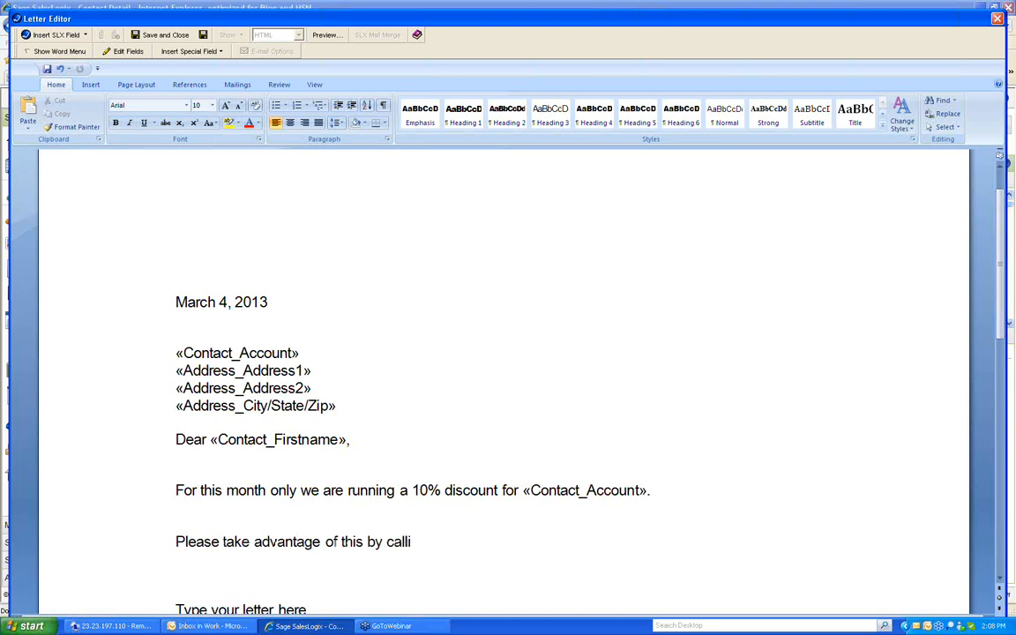
text(ng 1-8)
text(00-)
text(se)
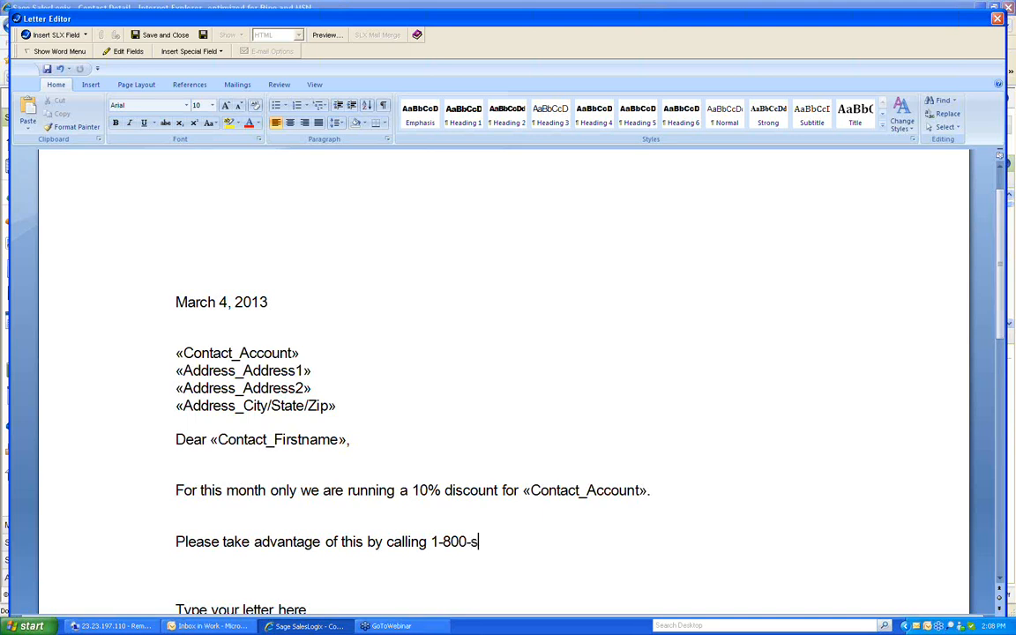
text(ll somethi)
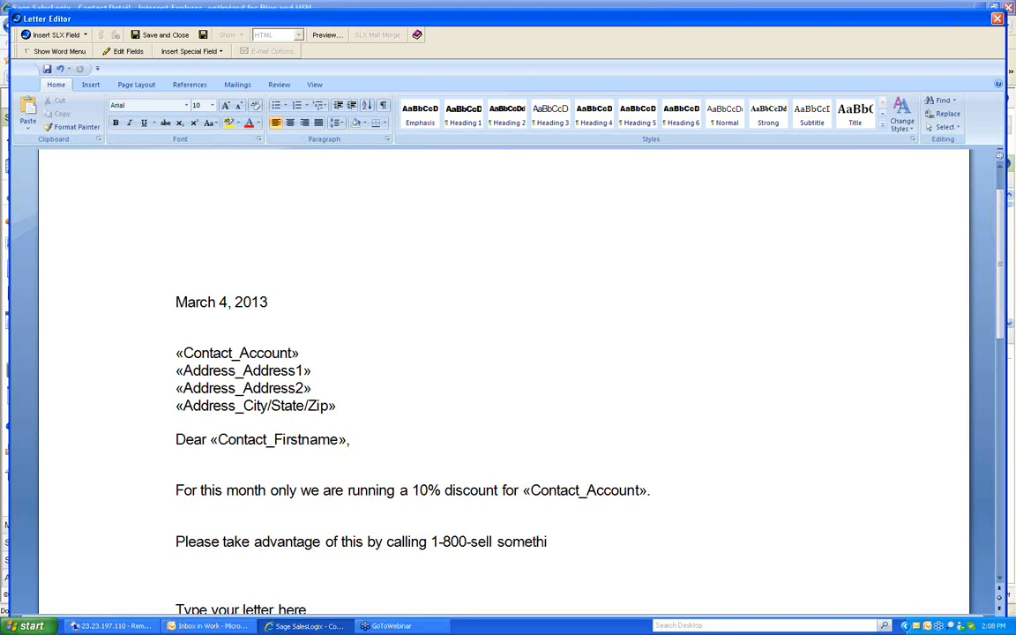
text(ng.)
scroll(502, 380, down, 1)
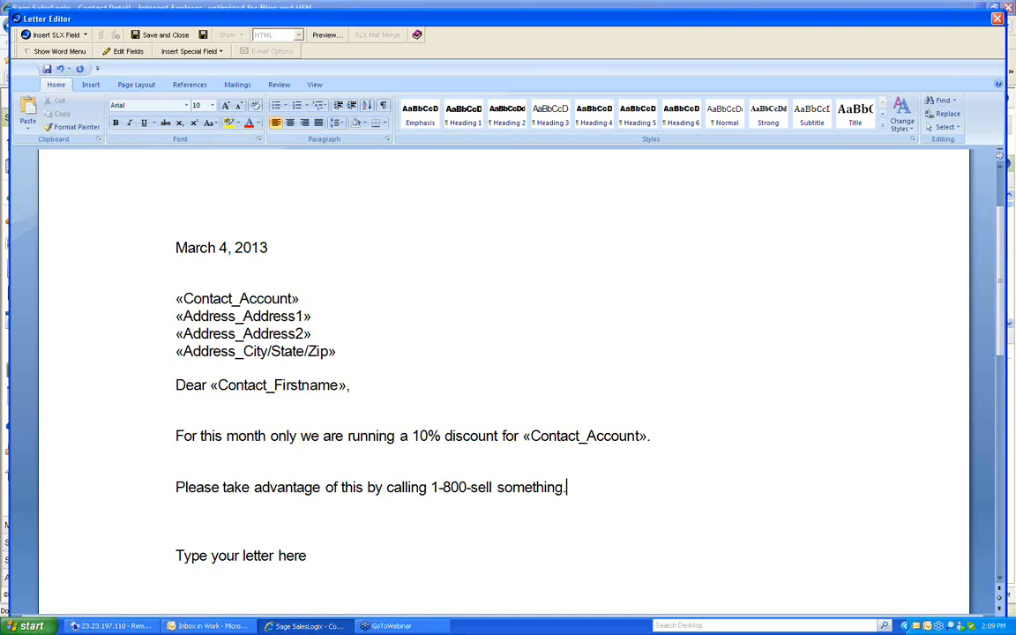
Save and close the letter, and open a preview of the private Customer Letter template in the template manager.
click(159, 37)
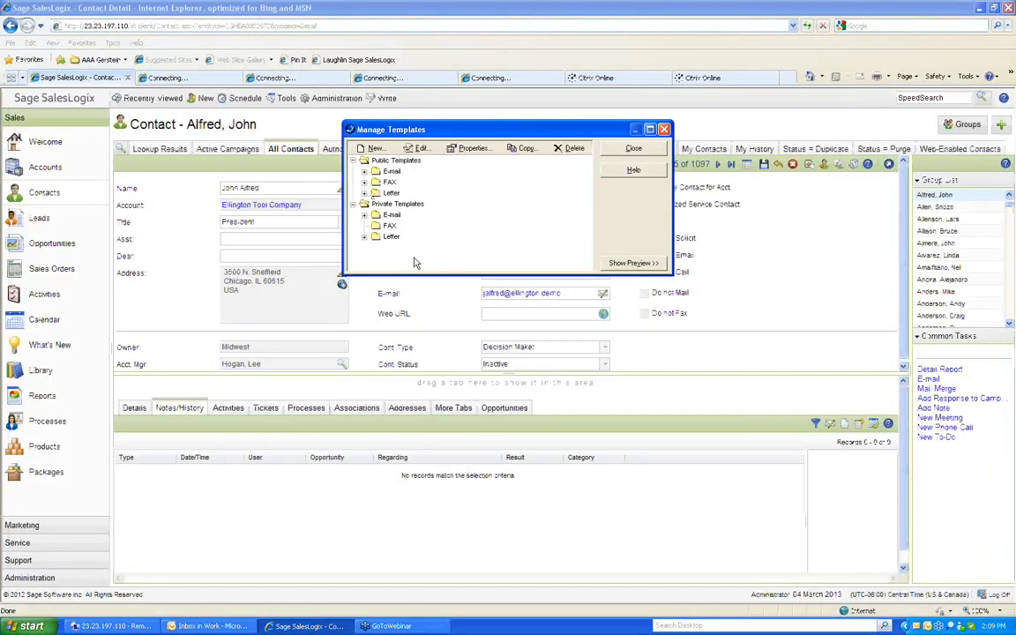
click(365, 236)
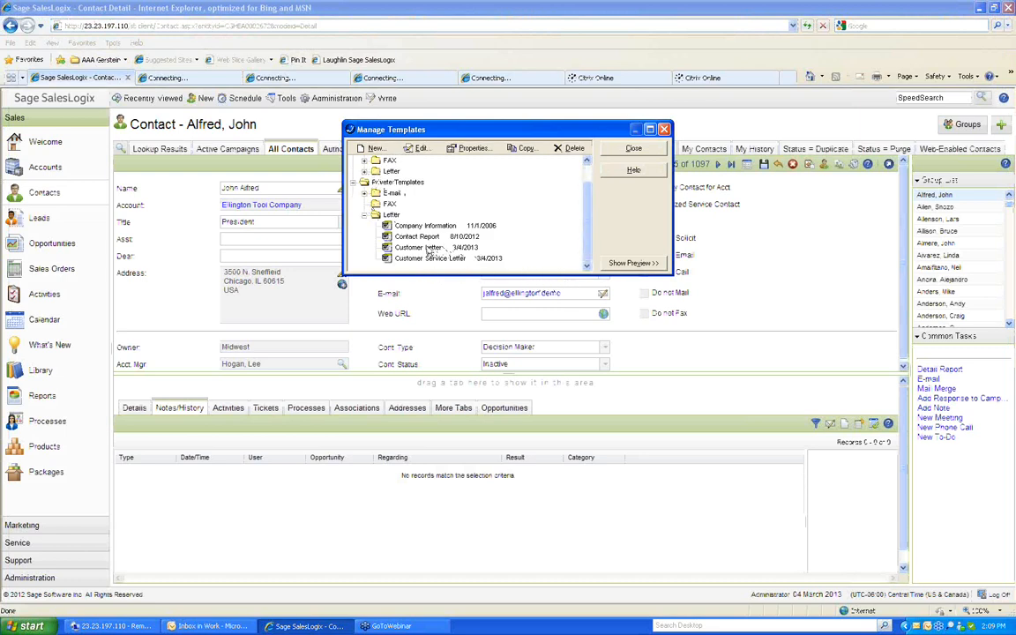
click(432, 248)
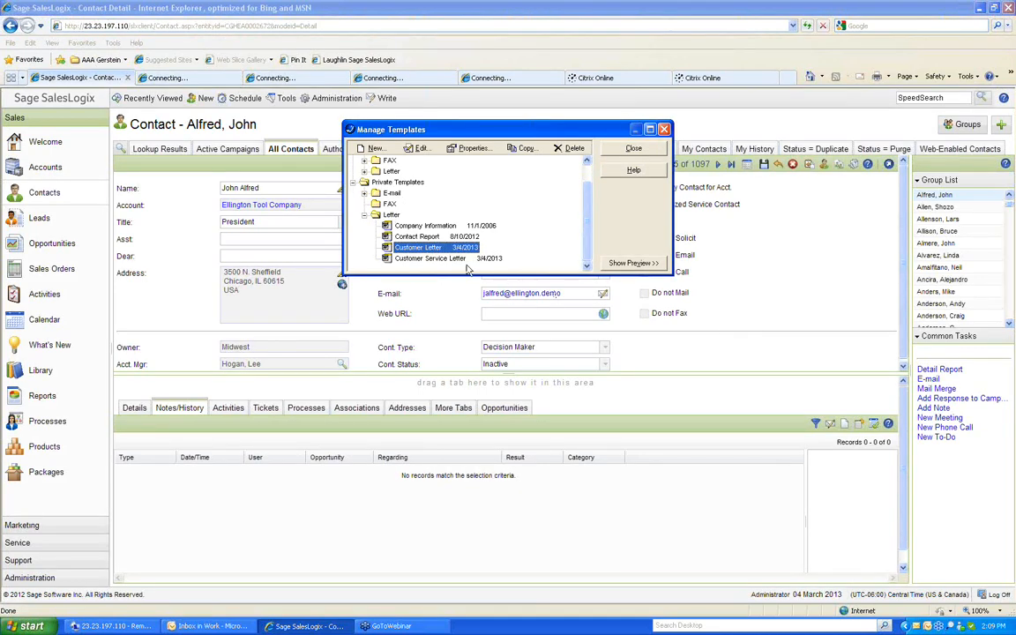
click(633, 263)
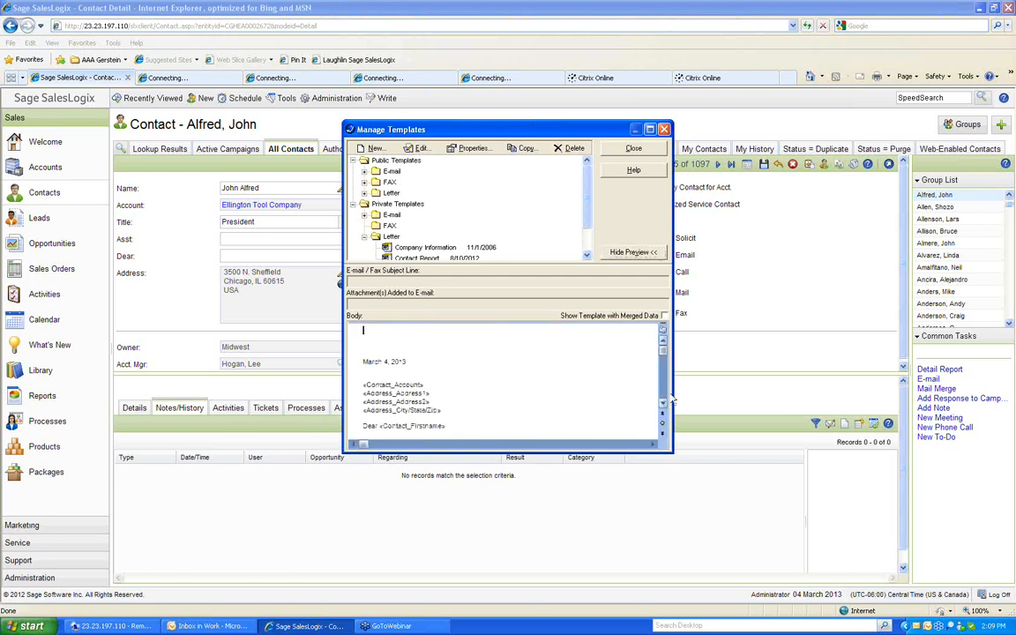
Review the Customer Letter's body text in the preview and close the template manager.
scroll(663, 407, down, 3)
click(664, 405)
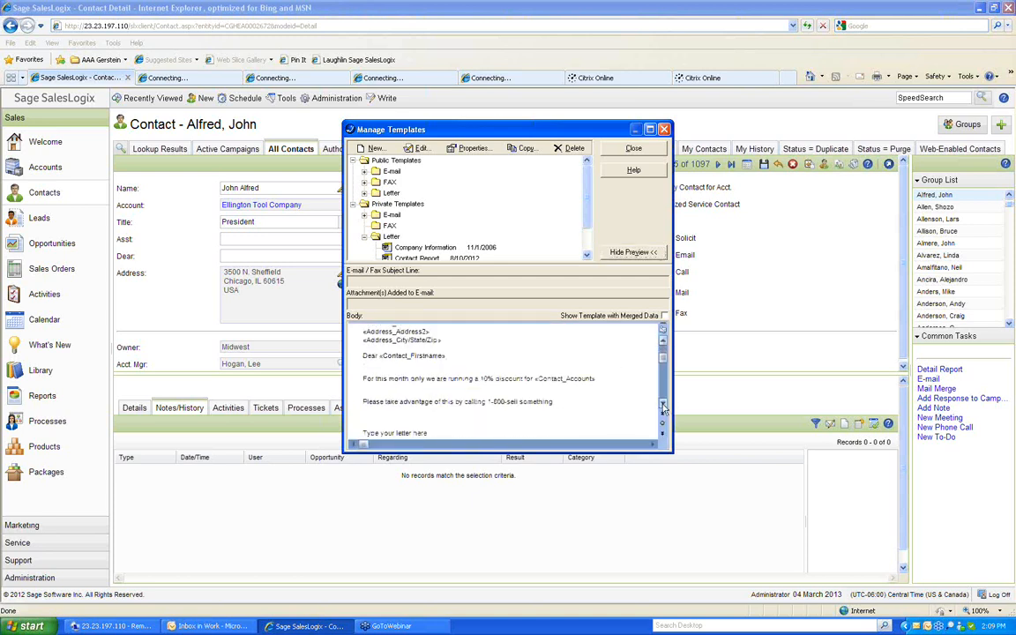
click(663, 342)
click(664, 341)
click(663, 343)
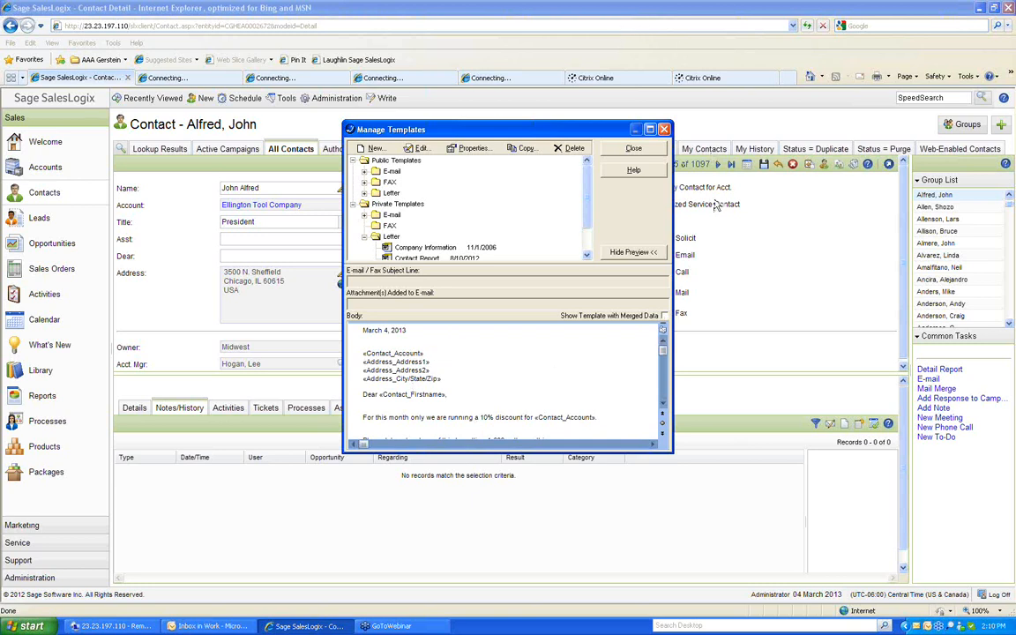
click(652, 155)
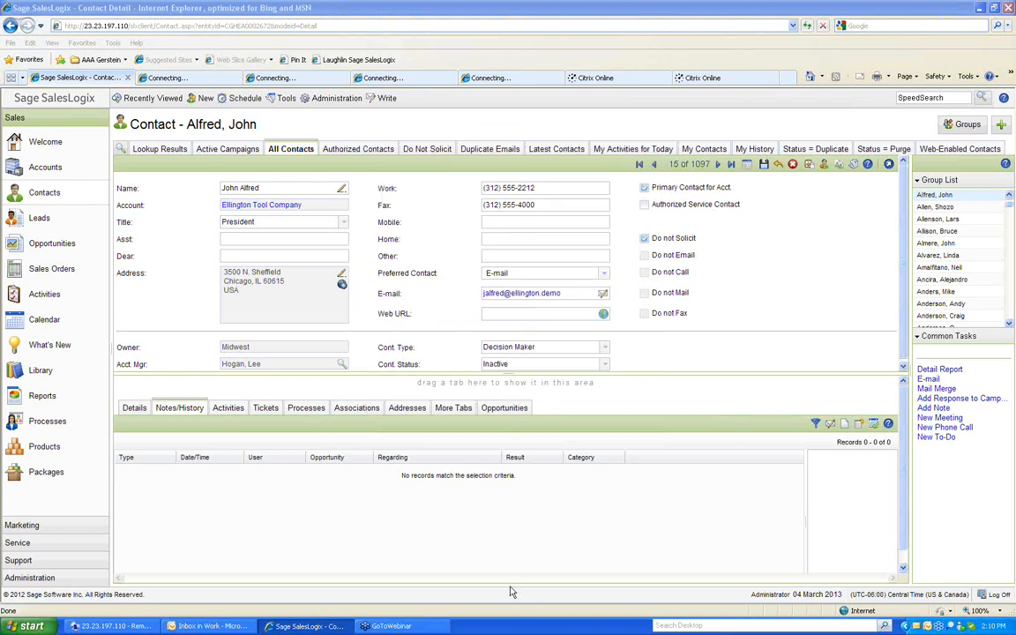
Start a mail merge using the private Customer Letter template.
click(389, 100)
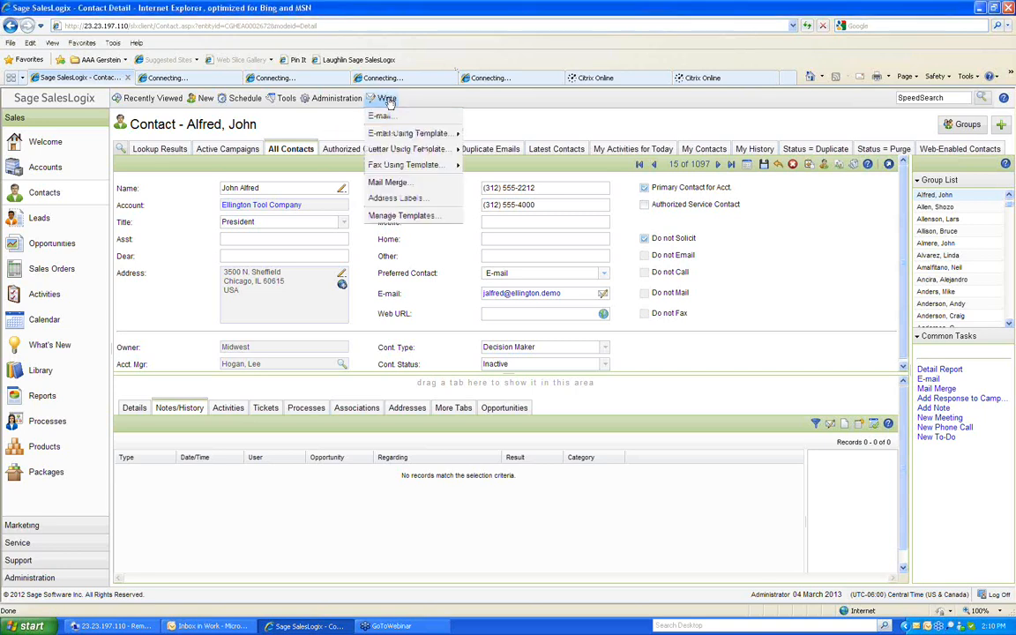
click(392, 185)
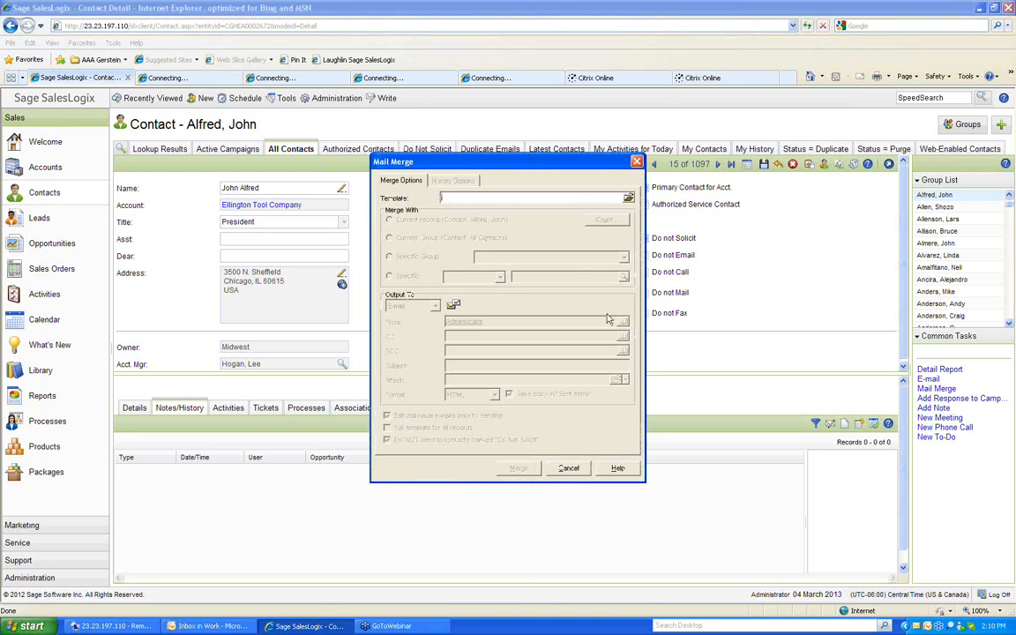
click(629, 199)
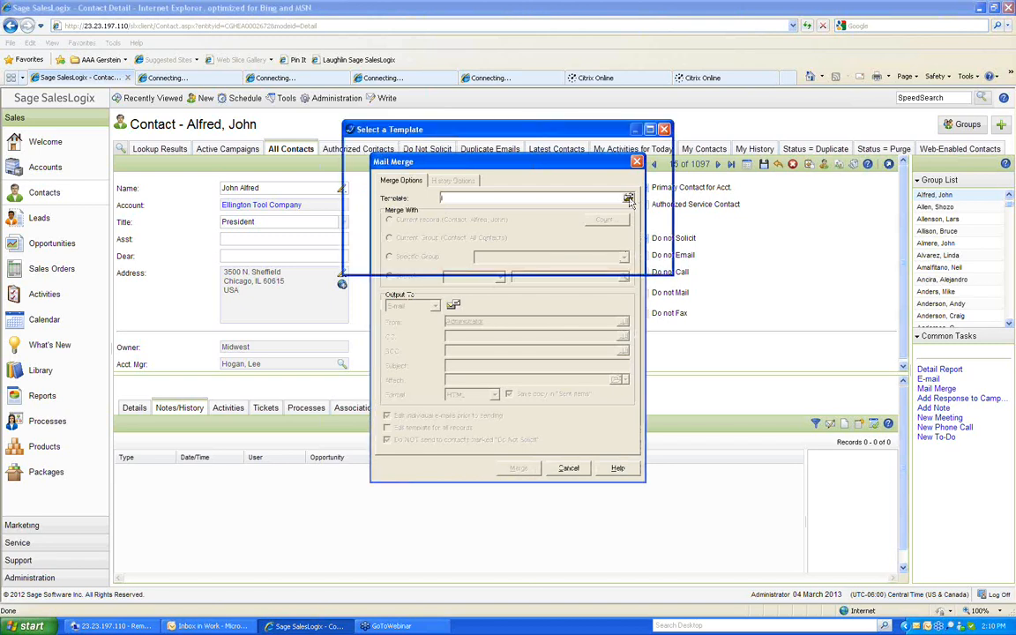
click(364, 236)
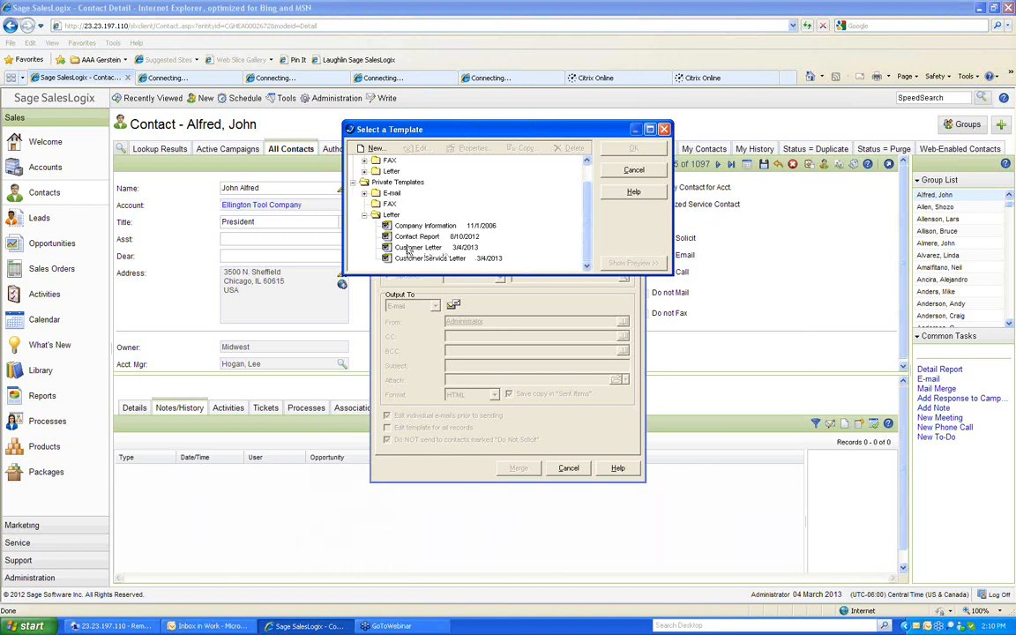
click(411, 248)
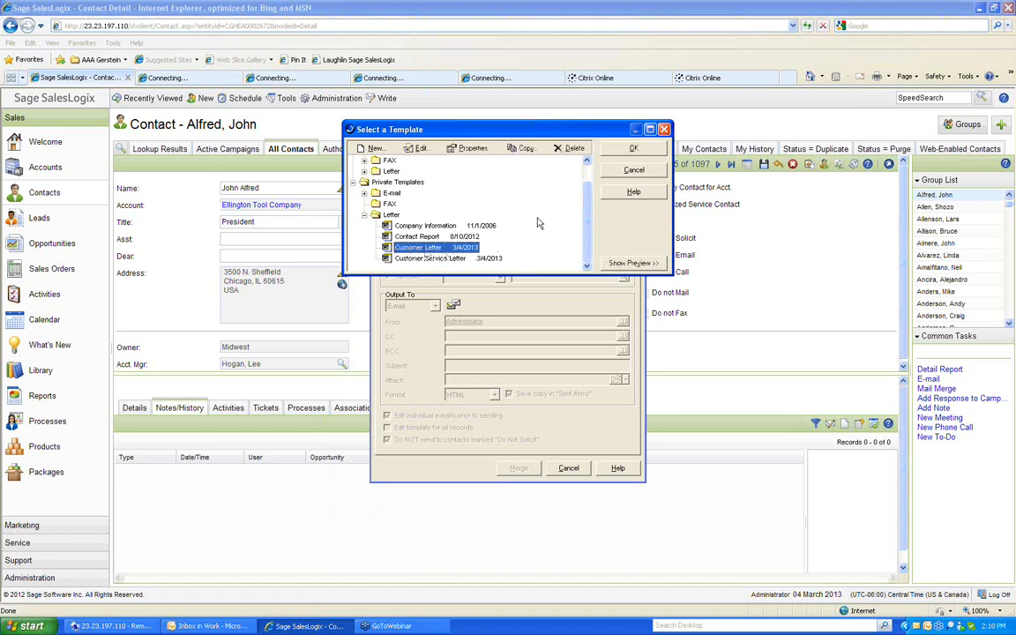
click(637, 150)
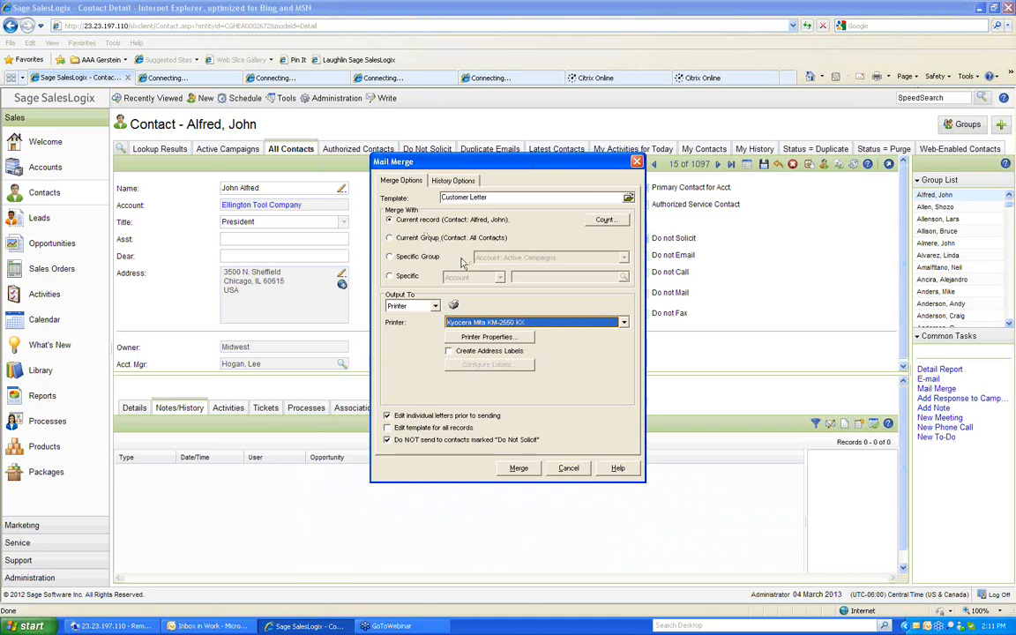
Switch the merge target to Specific Group and look through the available account, contact and opportunity groups.
click(390, 258)
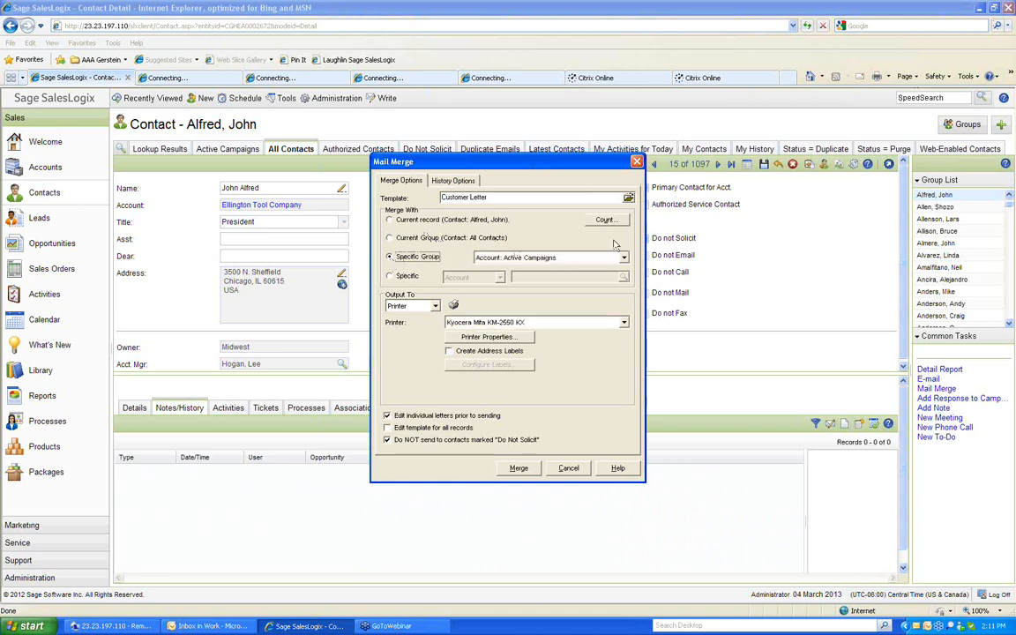
click(624, 257)
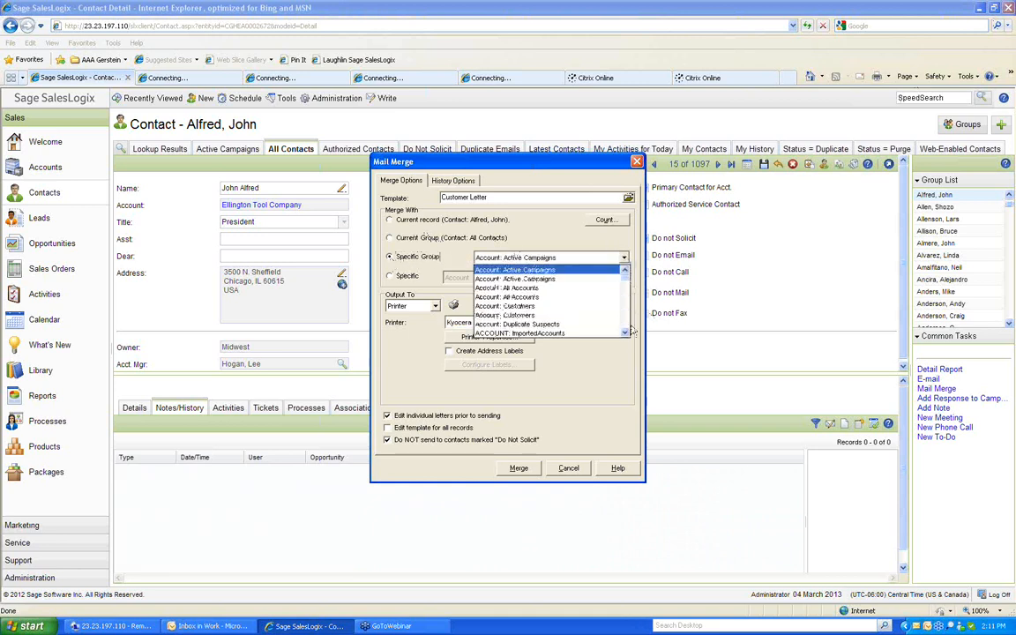
click(625, 335)
click(625, 335)
click(624, 335)
click(625, 335)
click(625, 335)
click(625, 336)
click(624, 335)
click(624, 335)
click(625, 335)
click(625, 335)
click(625, 335)
click(624, 335)
click(624, 335)
click(625, 335)
click(625, 335)
click(625, 335)
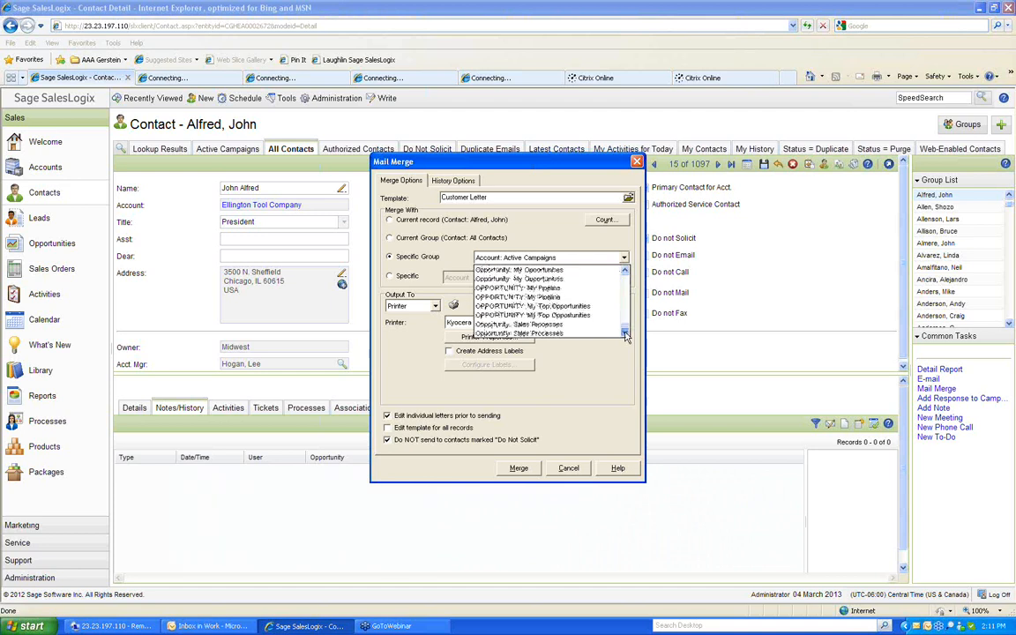
click(627, 285)
click(627, 285)
click(627, 285)
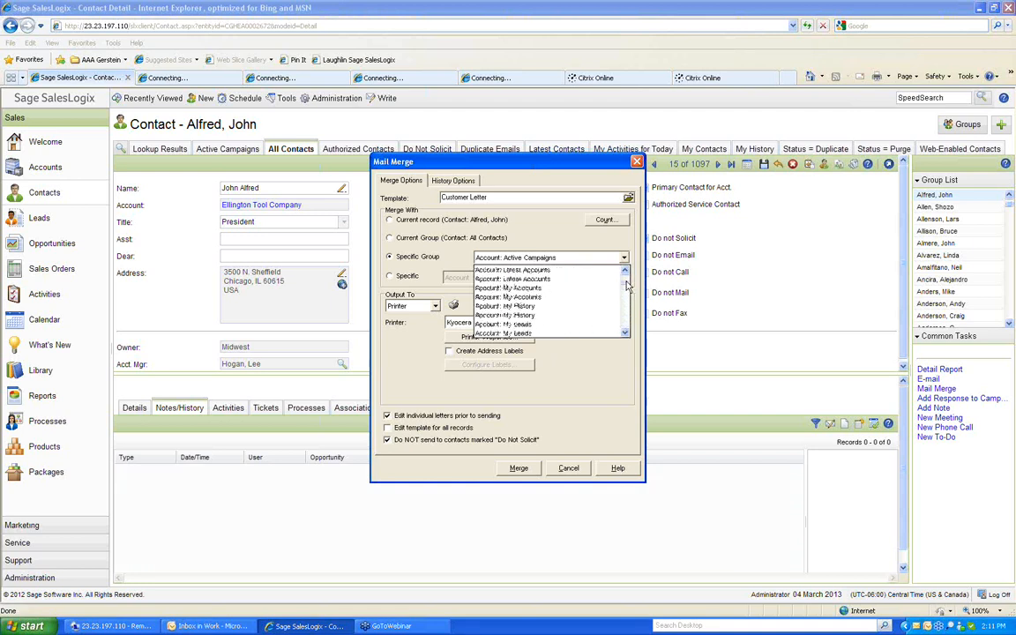
click(627, 285)
click(627, 285)
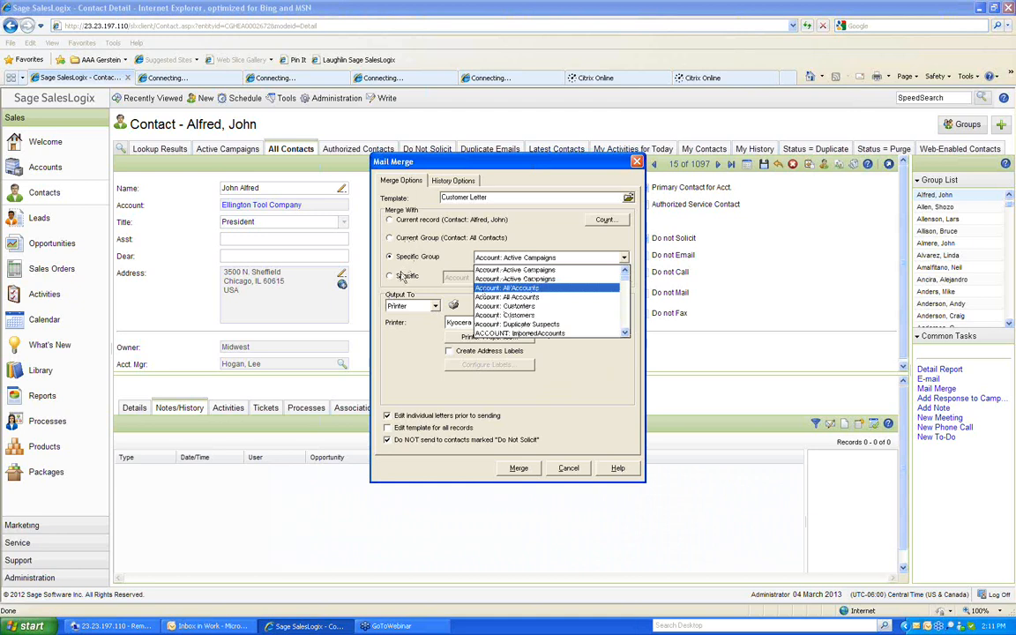
Switch the merge target to Specific and check which record types it offers.
click(394, 279)
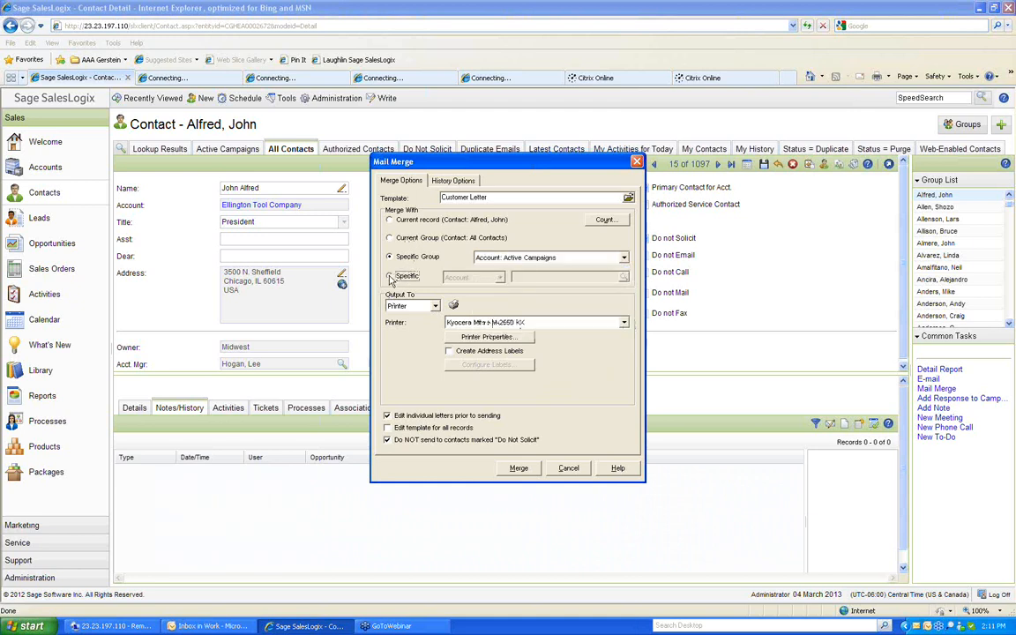
click(394, 278)
click(500, 277)
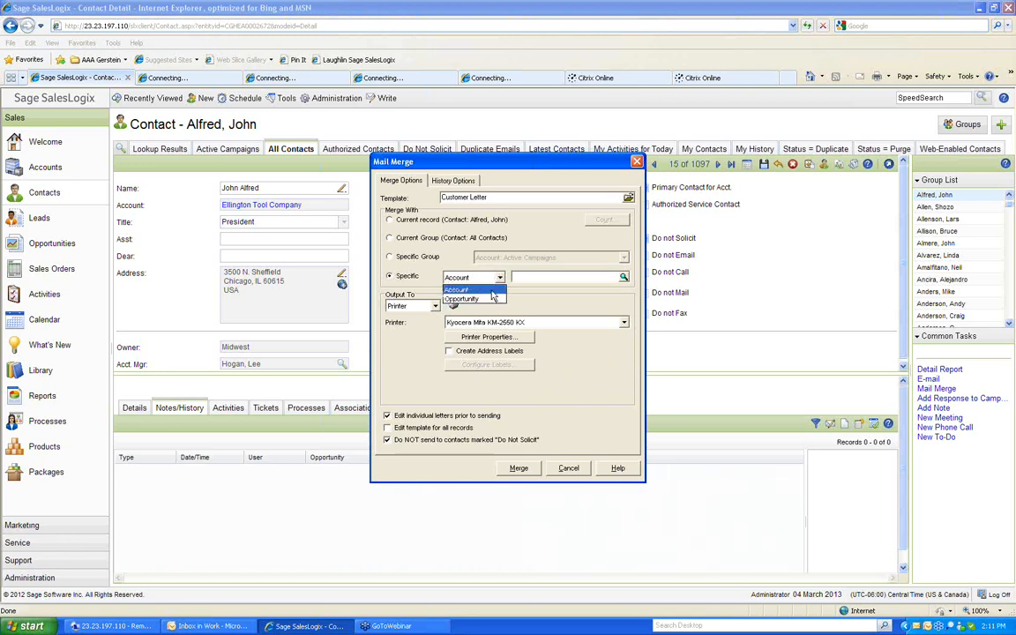
click(496, 277)
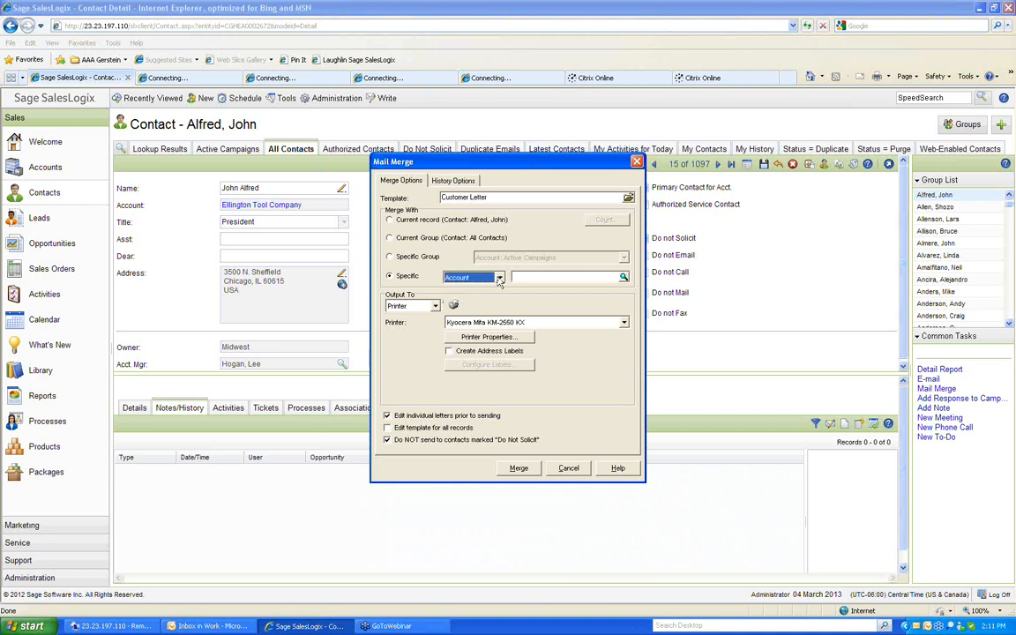
Set the merge target to the current contact record and check the document count.
click(390, 219)
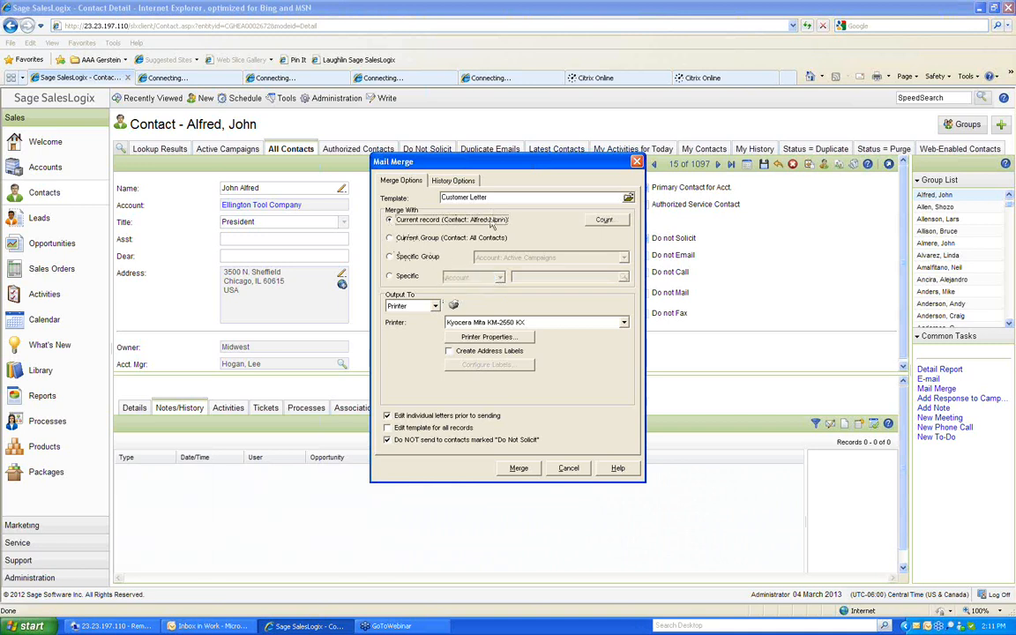
click(612, 223)
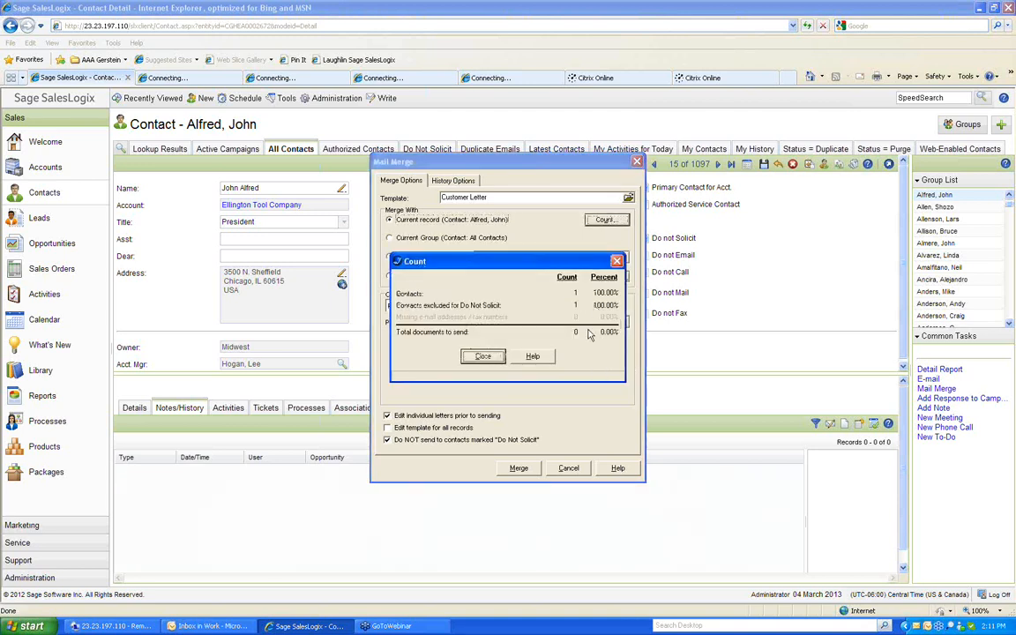
click(479, 356)
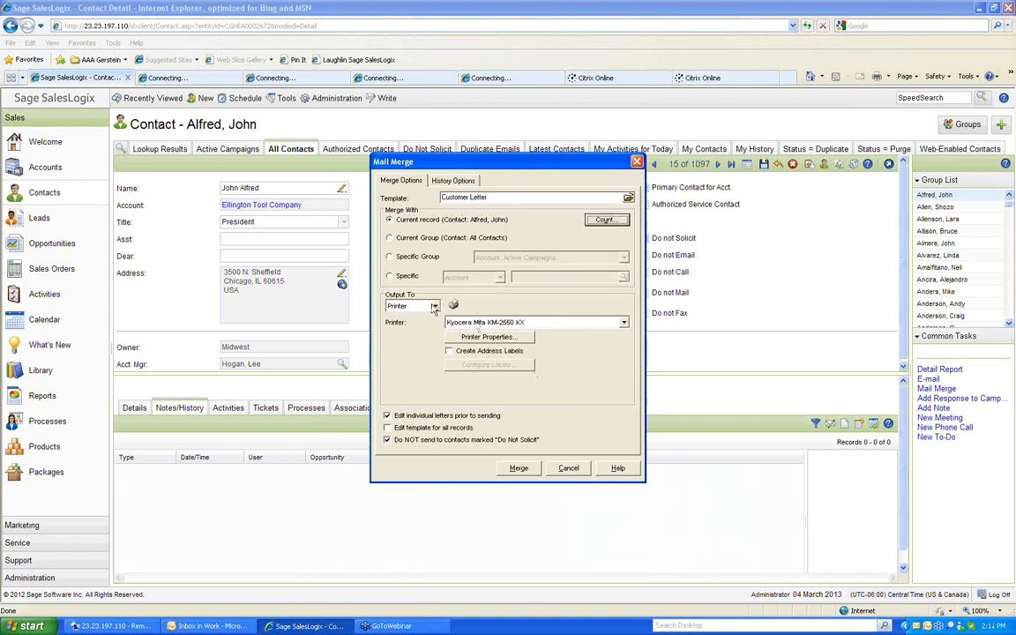
Try E-mail as the merge output, return it to Printer, and toggle the option to edit individual letters prior to sending.
click(436, 306)
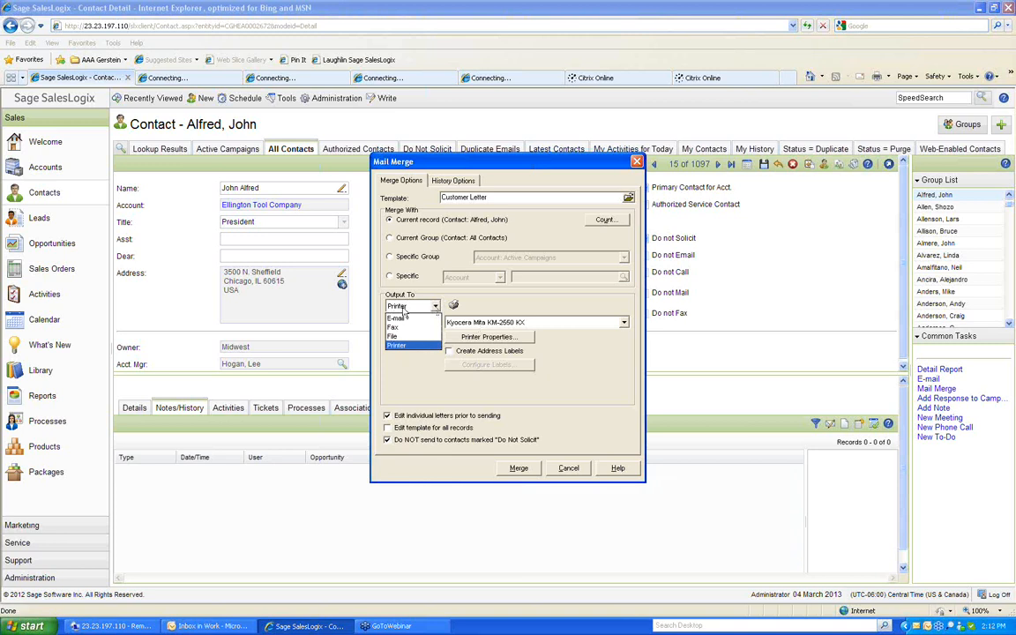
click(398, 318)
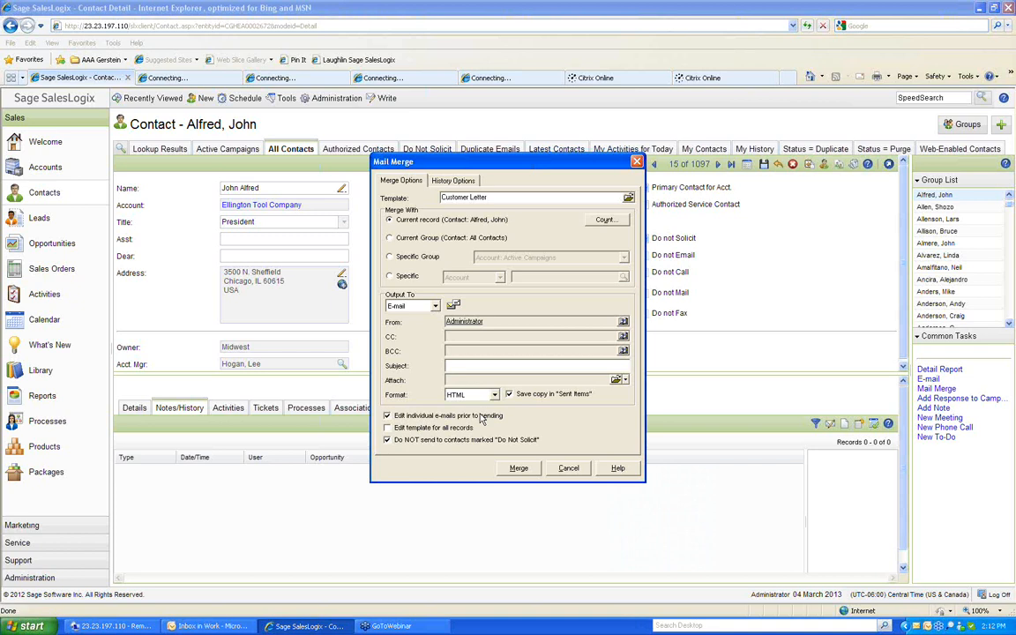
click(435, 305)
click(395, 345)
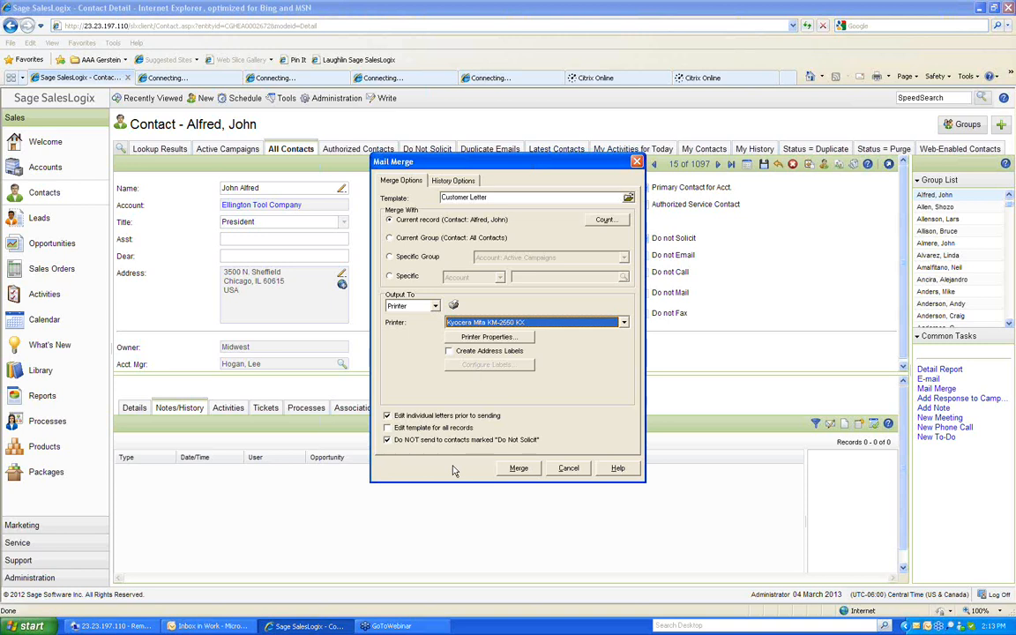
click(394, 420)
click(387, 415)
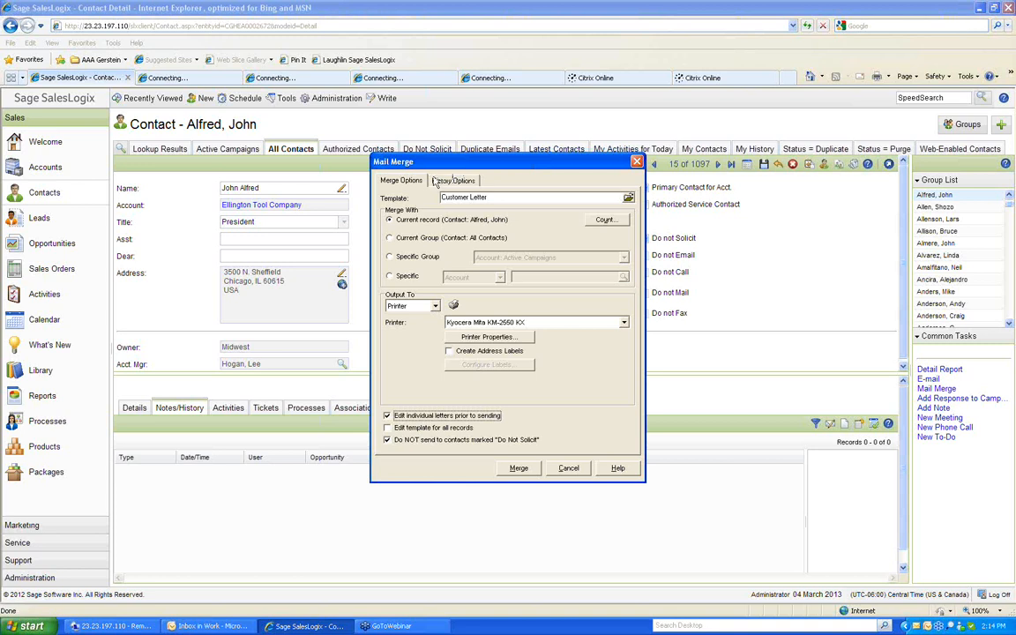
Add the note "Sent out Customer Service Letter" to the merge's history record options.
click(460, 180)
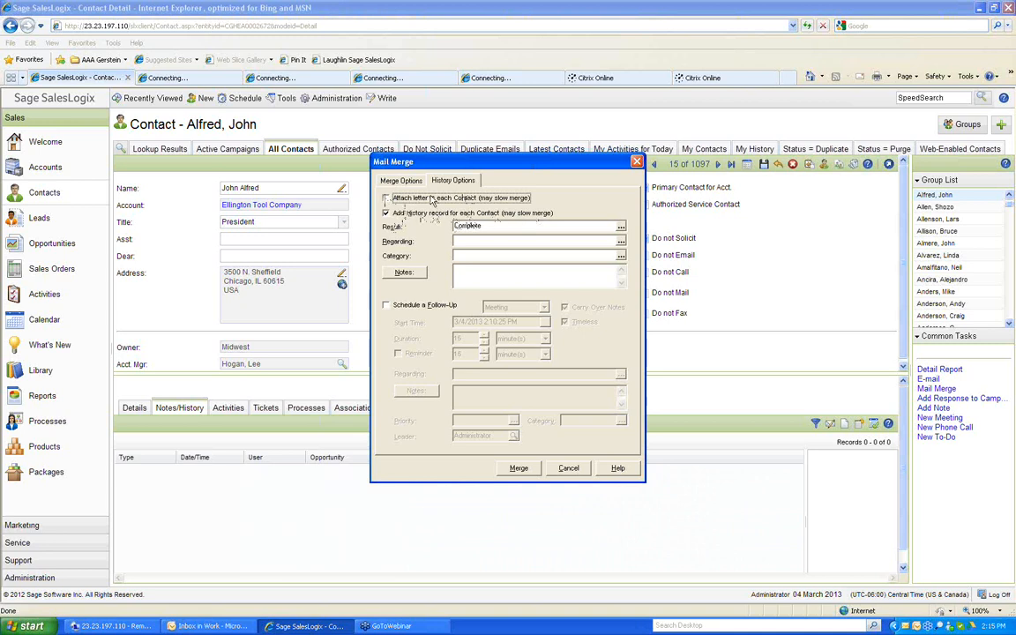
click(516, 280)
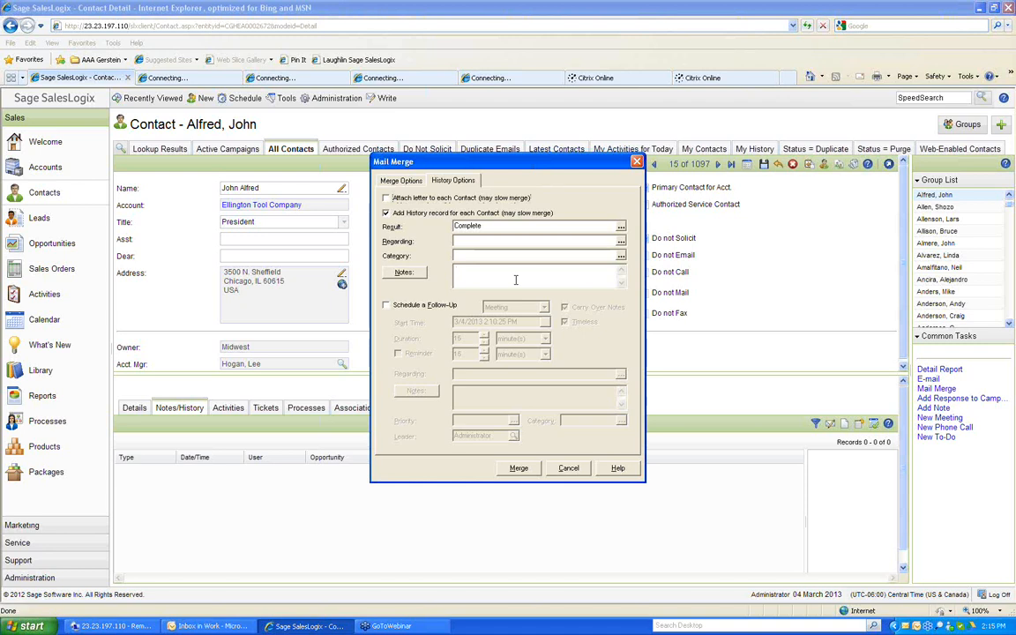
text(Sent butCustomer F)
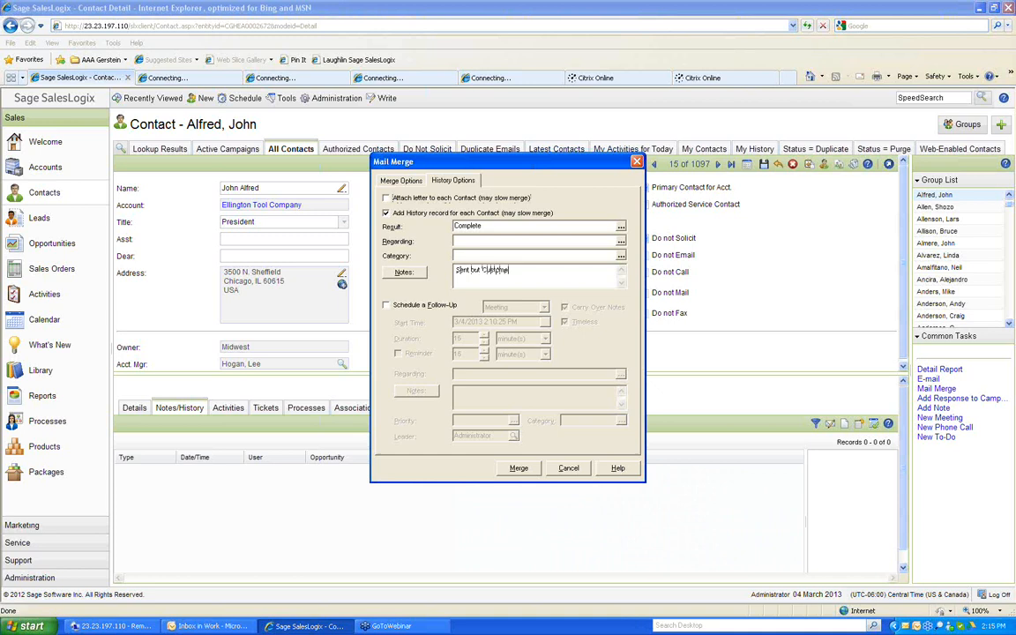
text(ervice Letter)
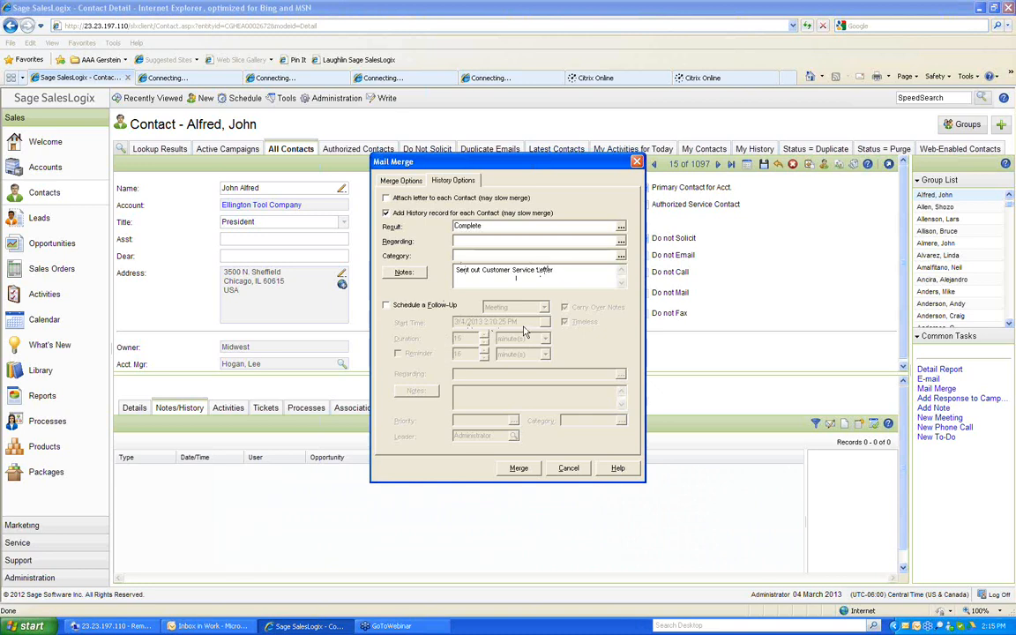
Schedule a follow-up meeting for the mail merge with Review requirements as its regarding entry.
click(388, 307)
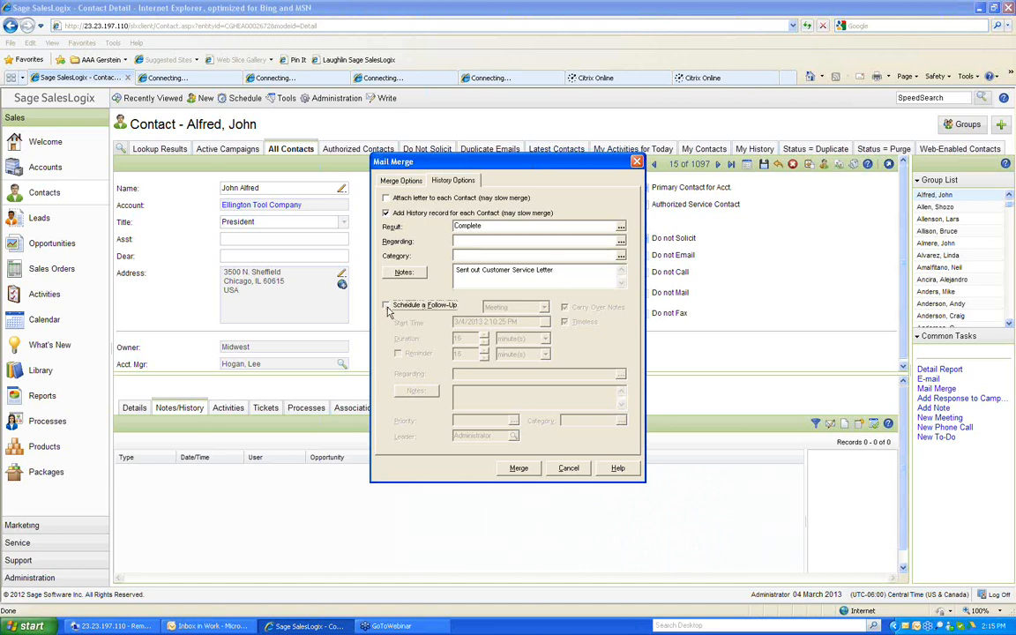
click(477, 341)
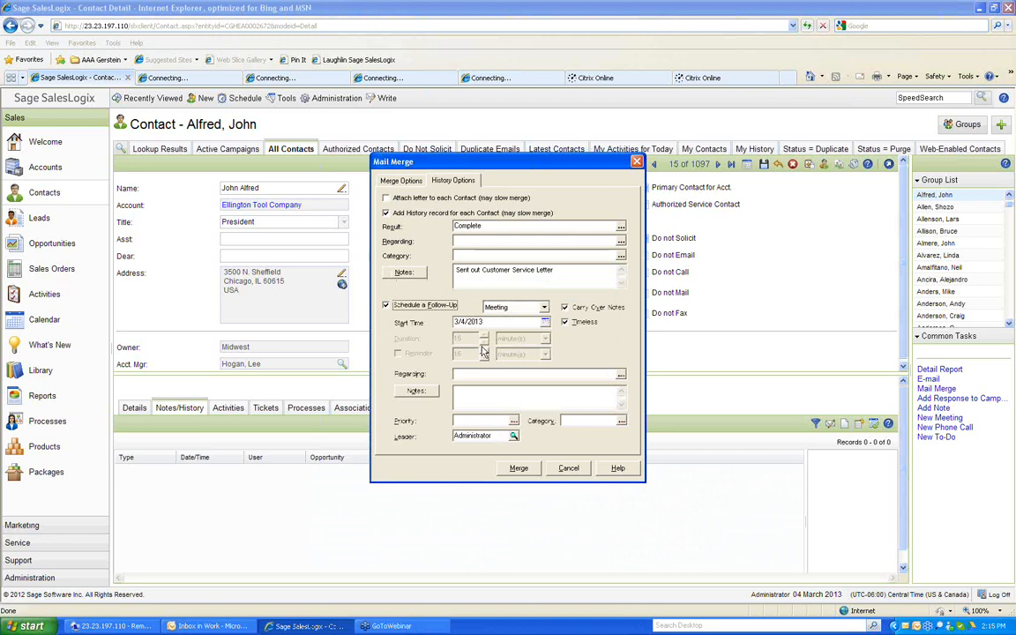
click(621, 374)
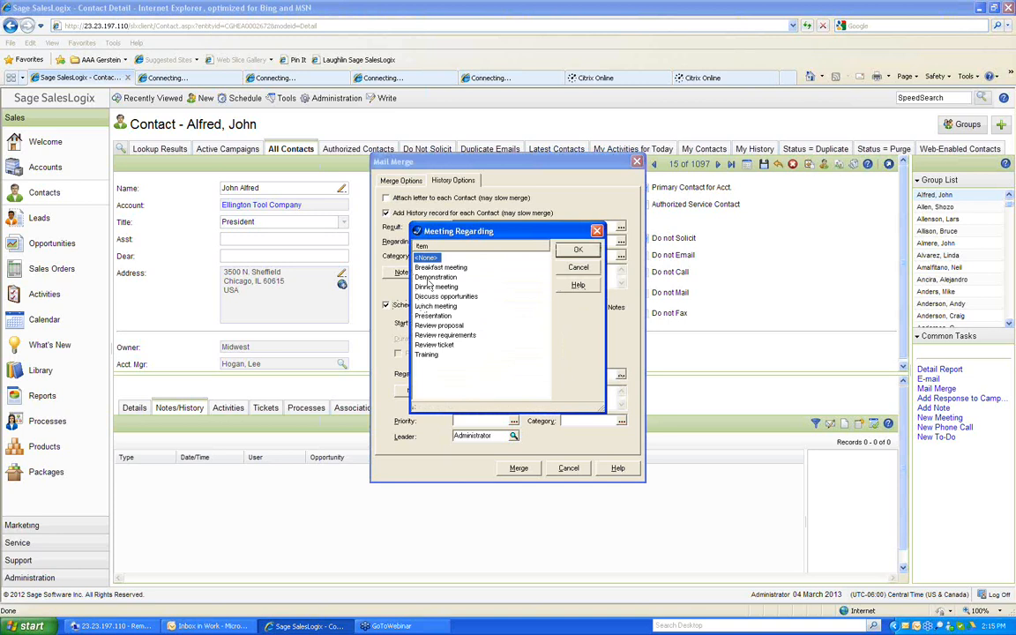
click(452, 336)
click(591, 251)
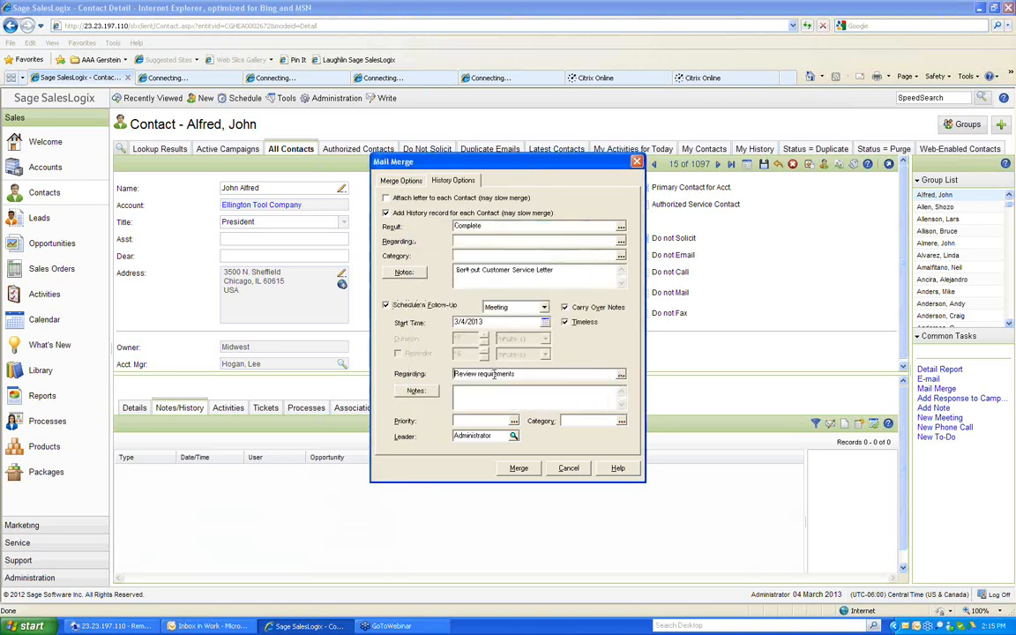
Enter the follow-up note "Please call and see if they received the Customer Service Letter".
text(Please cal)
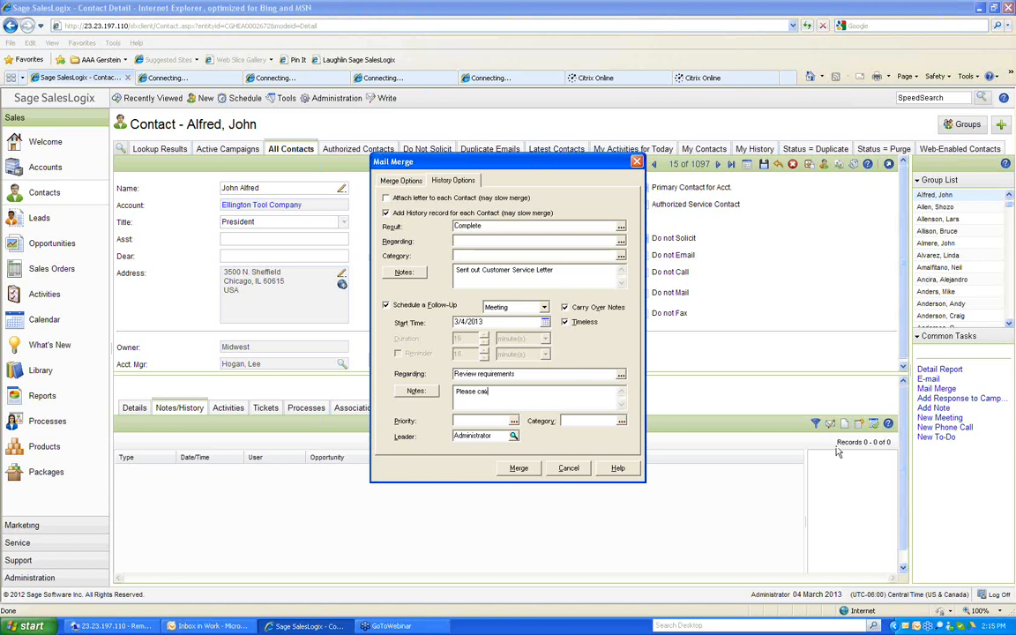
text(l and see f)
text(f they received the Customer Serv)
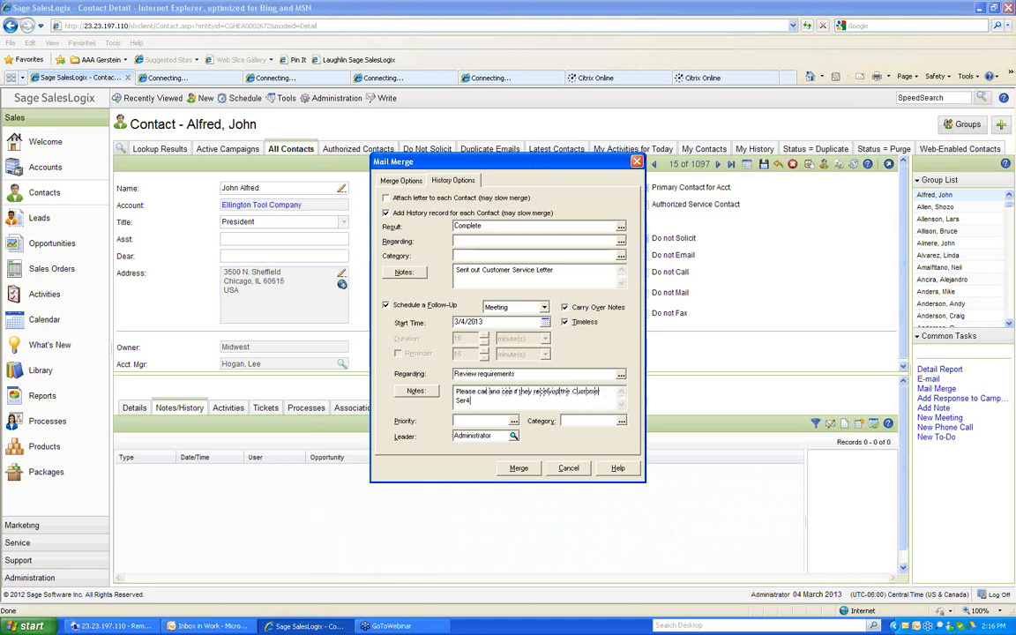
text(ice Letter)
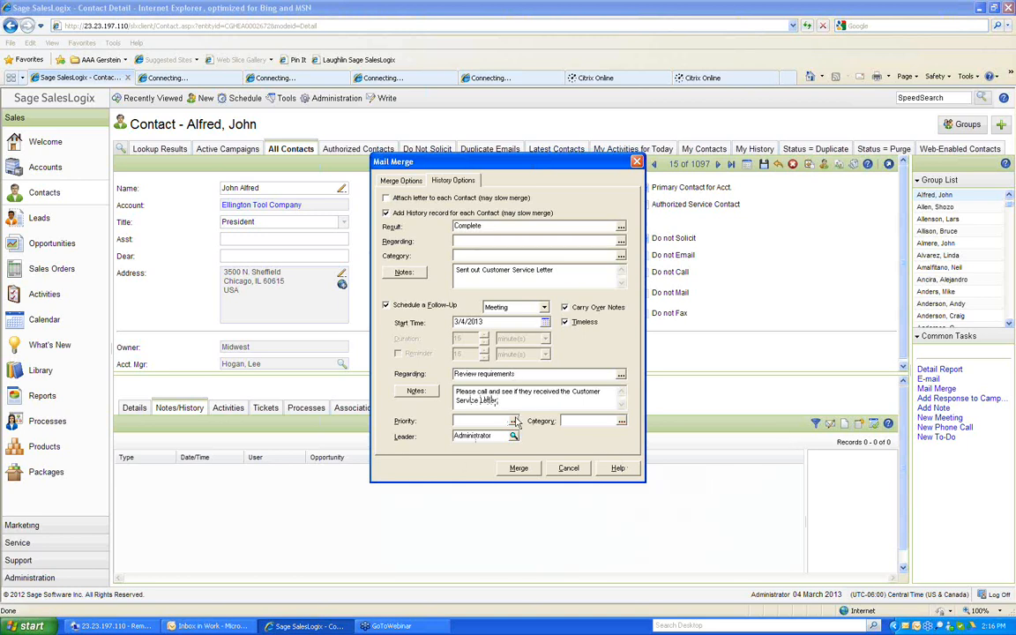
Set the follow-up's priority to A1 and its category to Sales Visit.
click(514, 422)
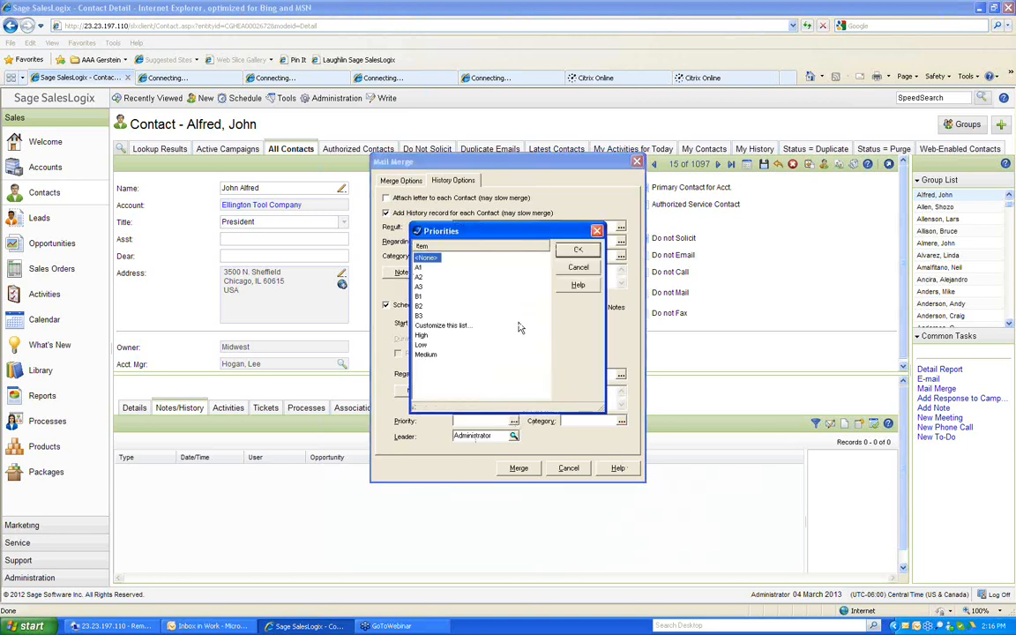
double_click(419, 267)
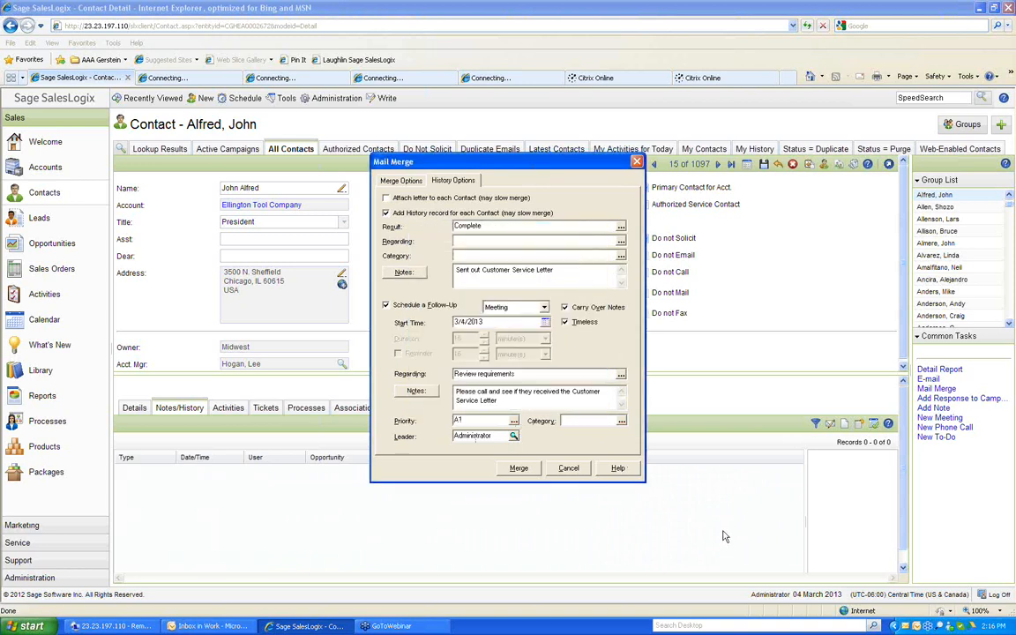
click(622, 420)
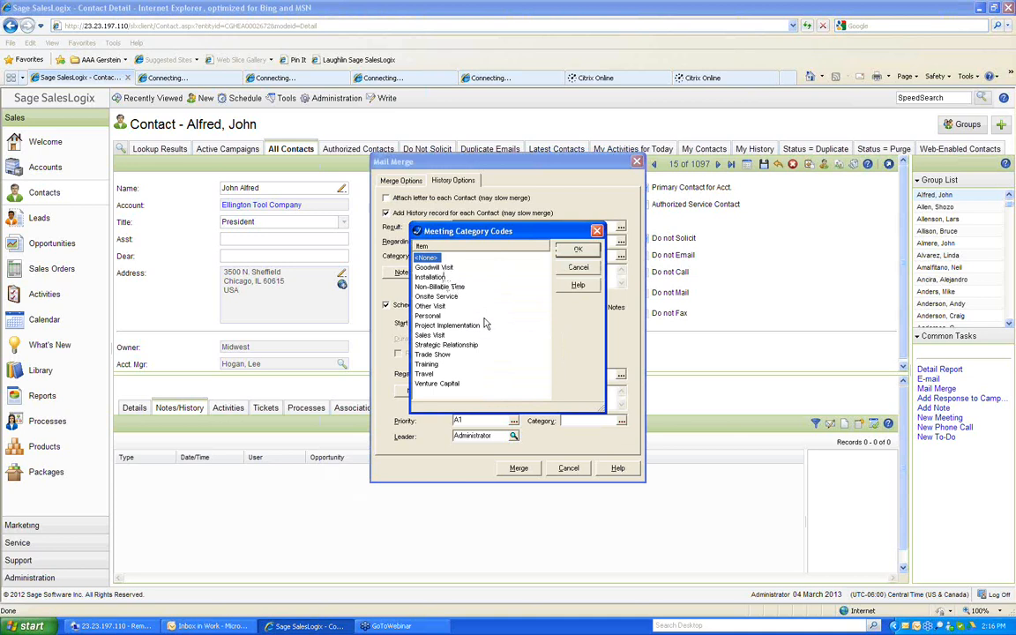
click(432, 335)
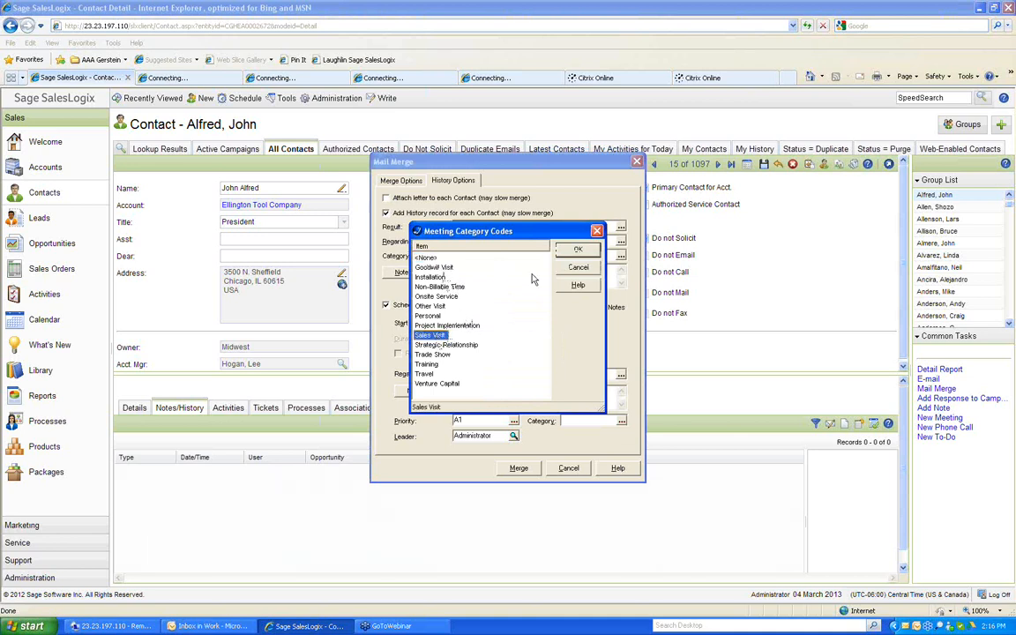
click(579, 249)
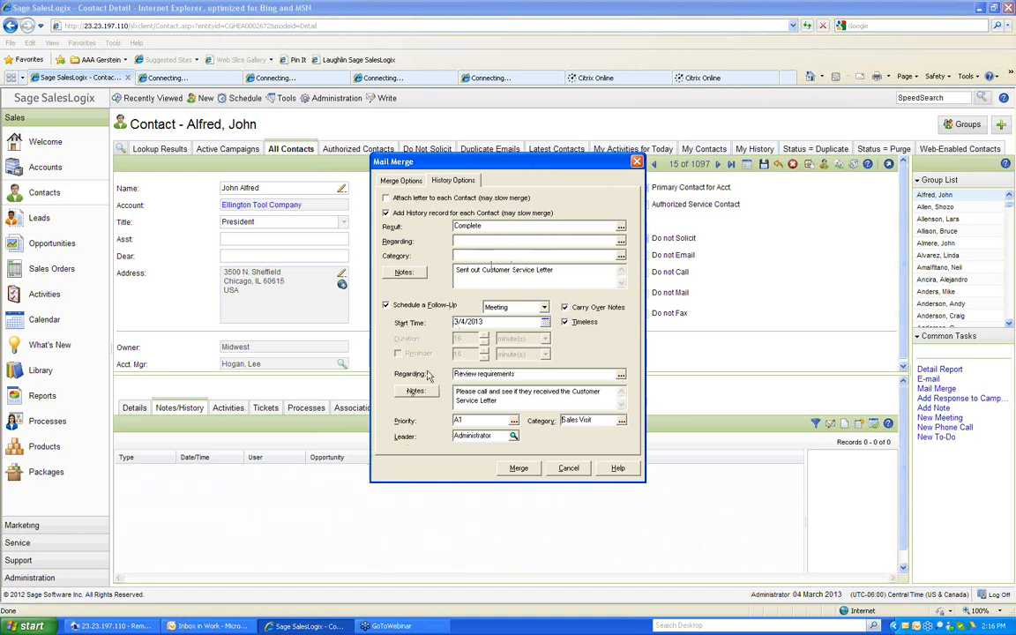
Change the follow-up to a Phone Call starting 3/21/2013 and try to run the merge.
click(545, 307)
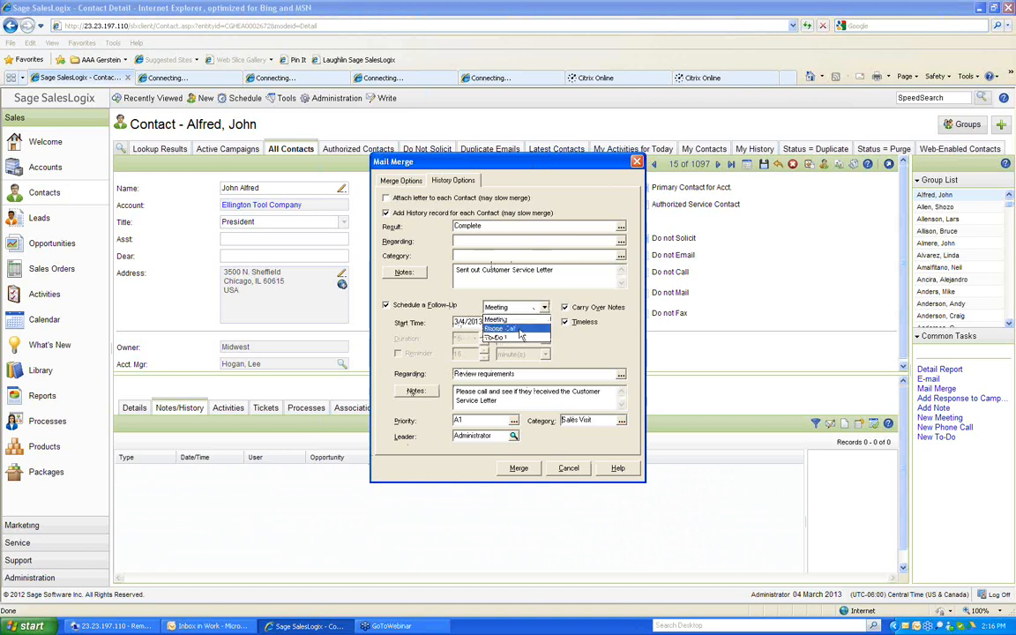
click(499, 329)
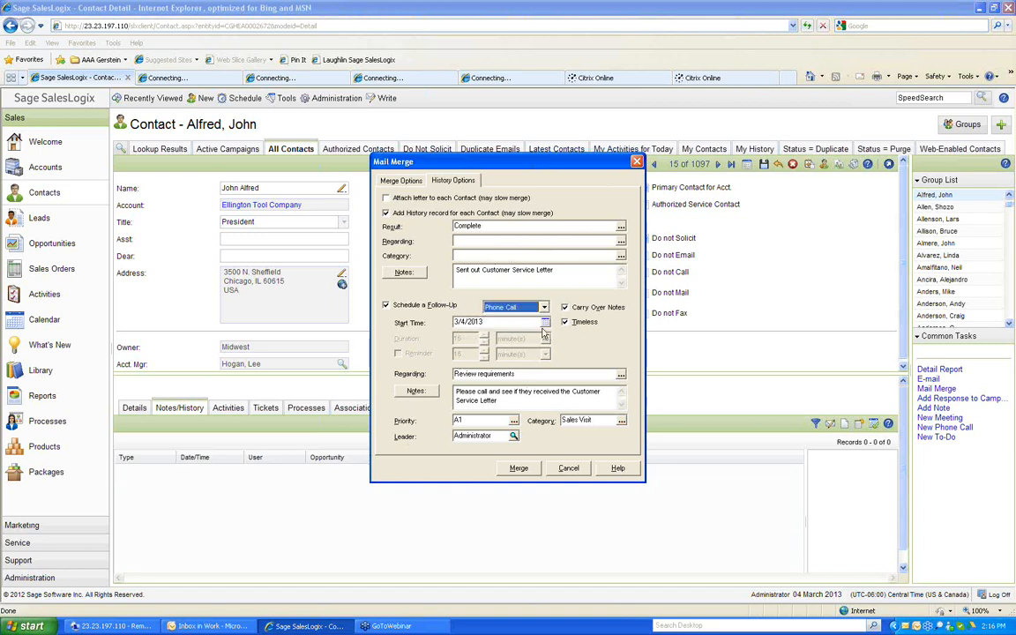
click(545, 323)
click(527, 392)
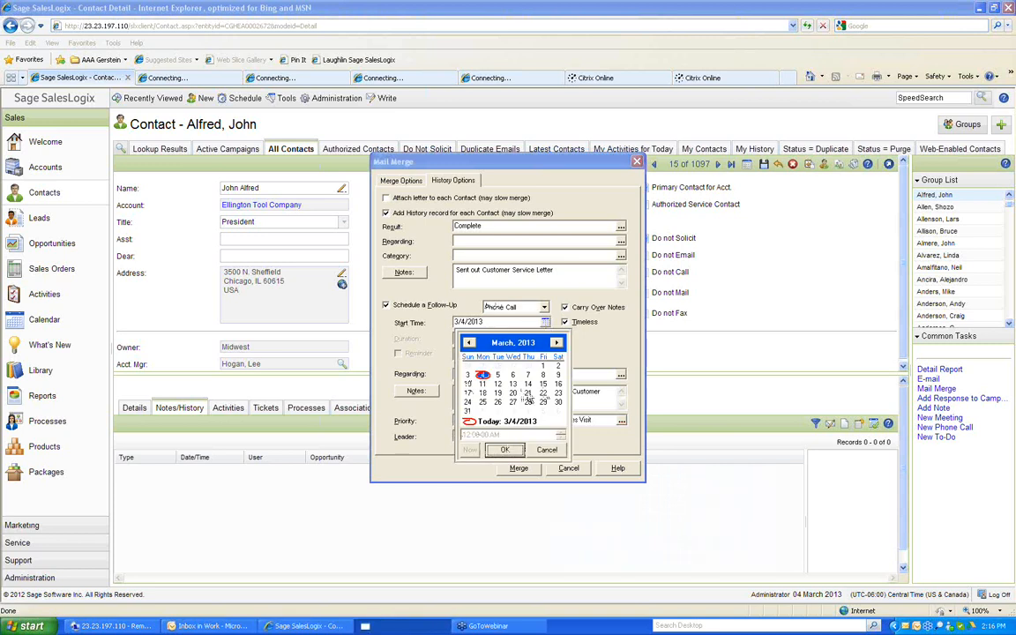
click(504, 449)
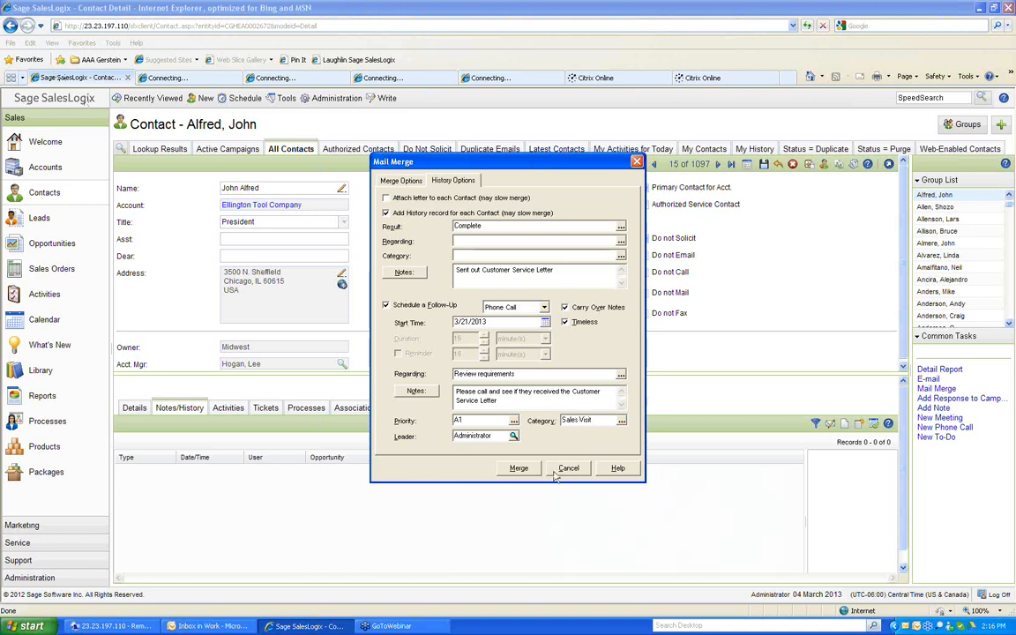
click(520, 470)
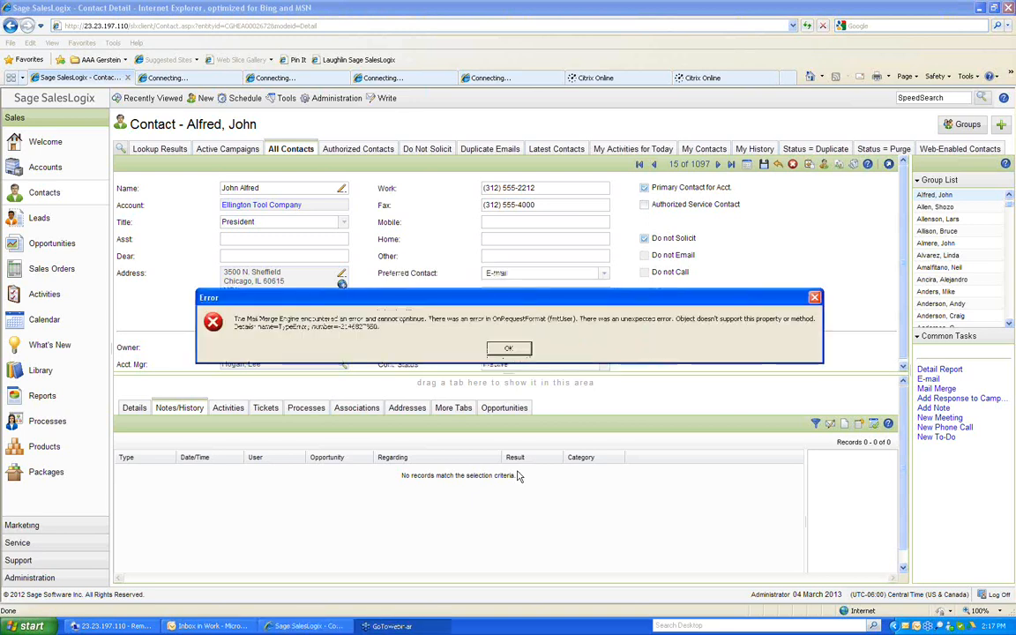
click(505, 353)
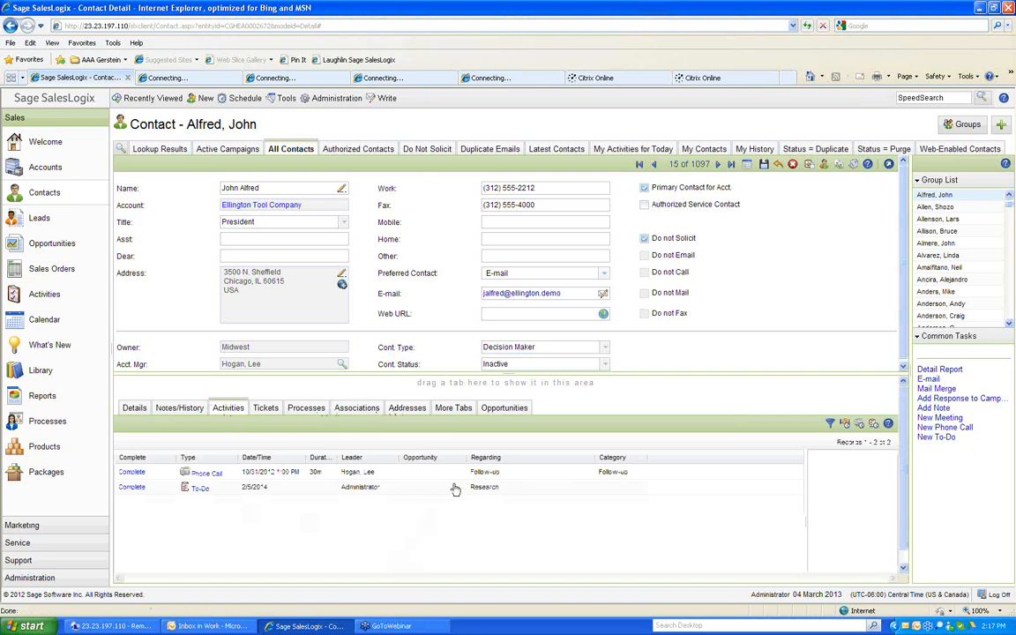
Check the contact's Research and Follow-up activities and its notes and history for merge records.
click(485, 488)
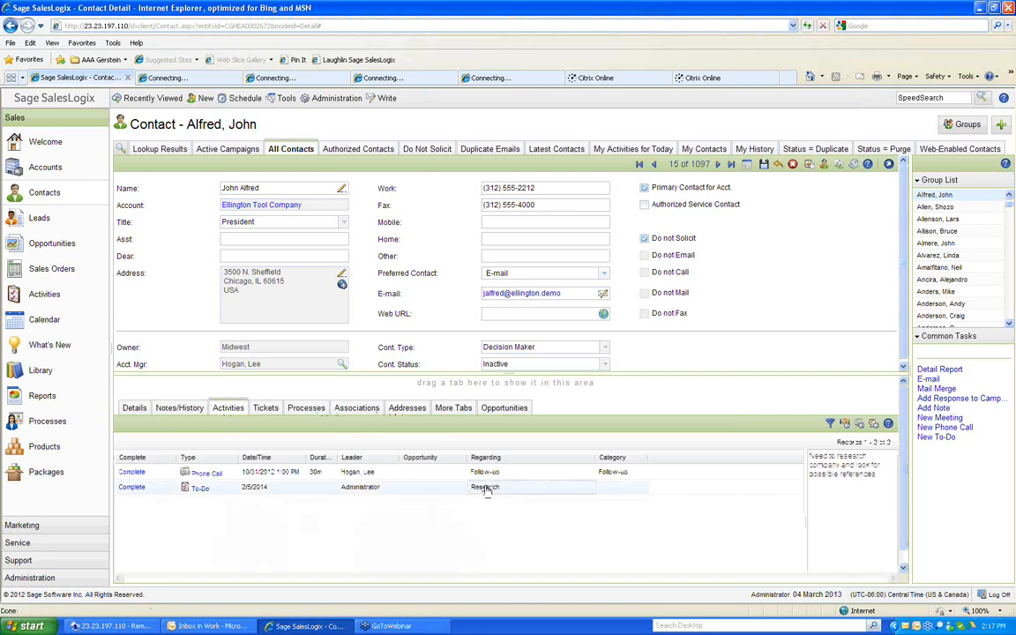
click(485, 473)
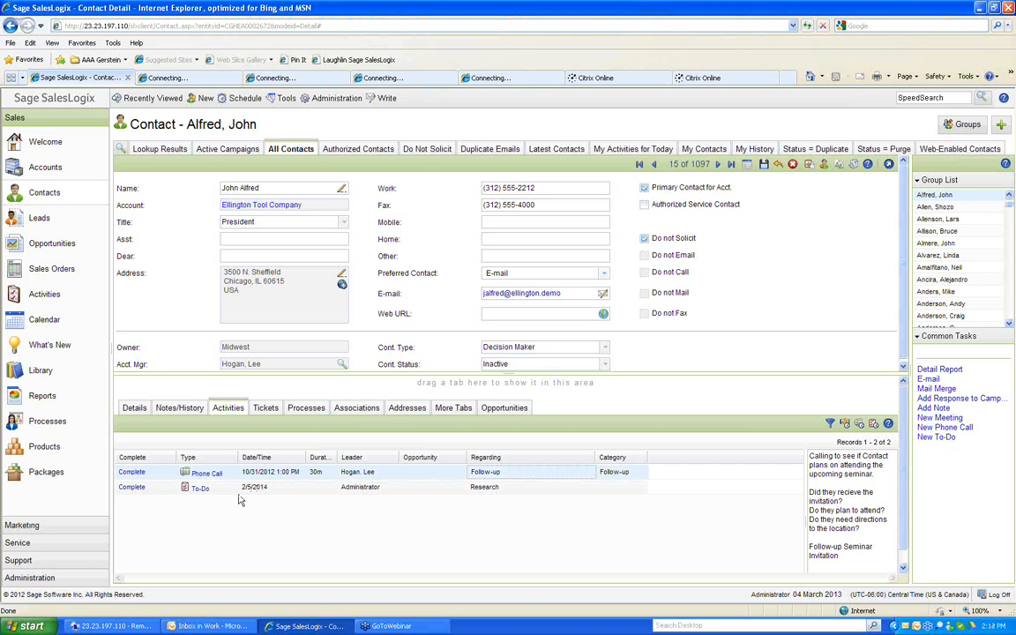
click(180, 408)
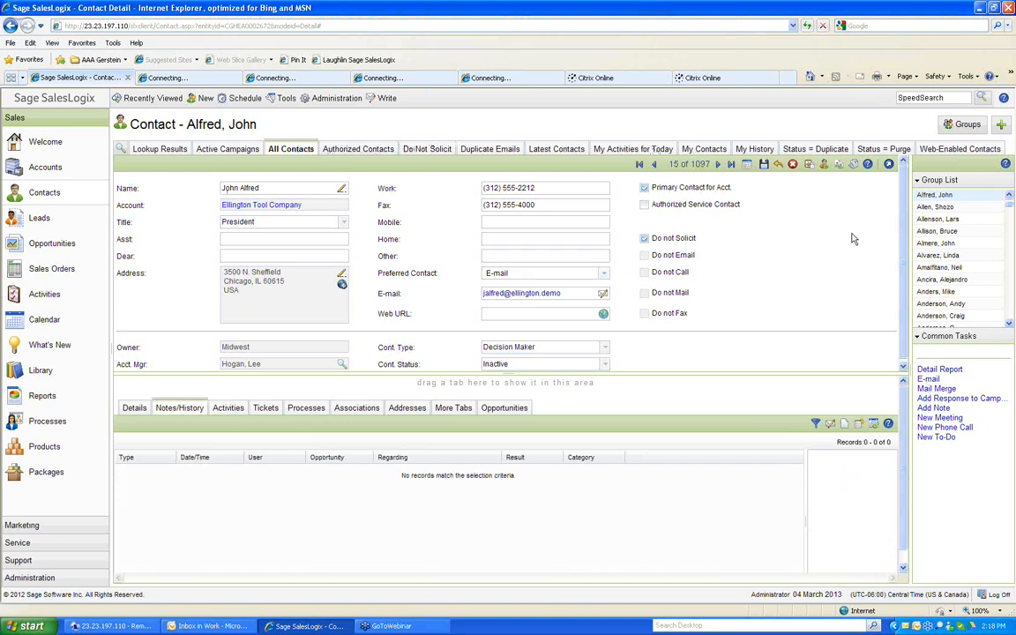
Open the record of the Kustom Klene Vacuums contact from the contact group.
click(944, 295)
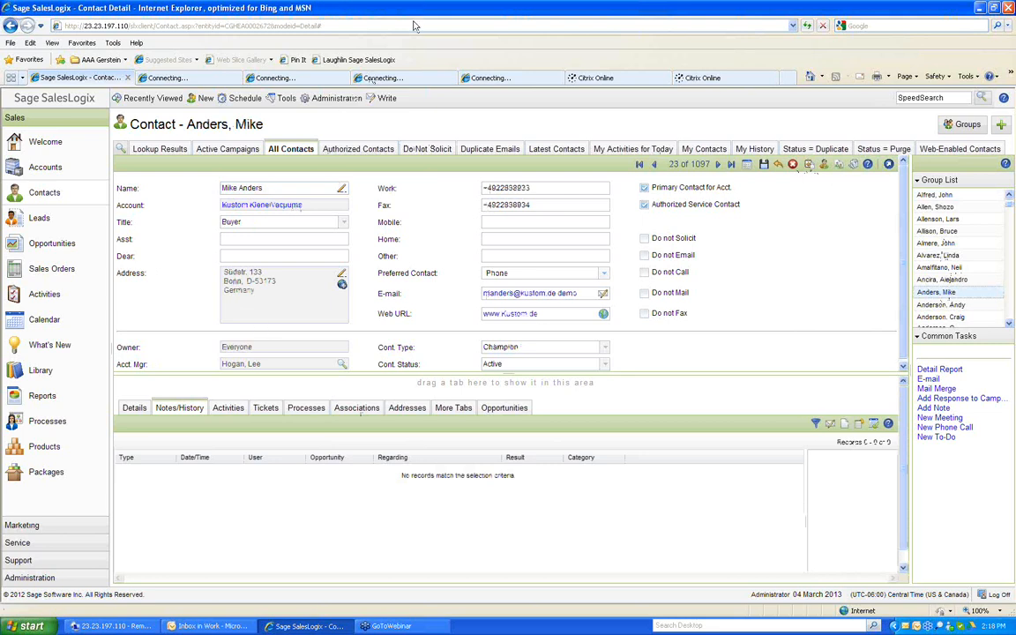
click(385, 98)
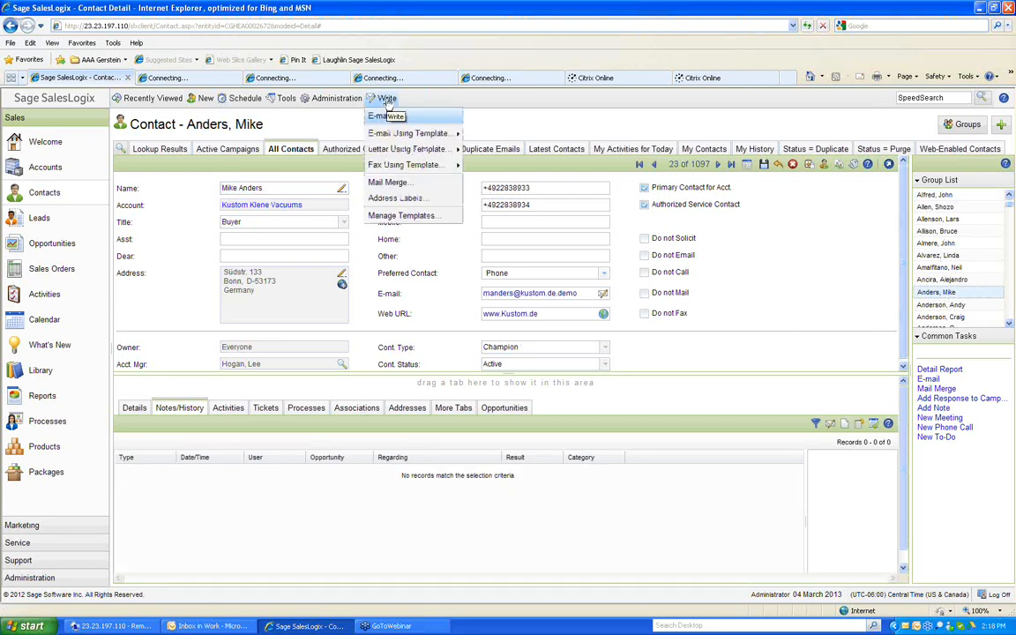
click(398, 218)
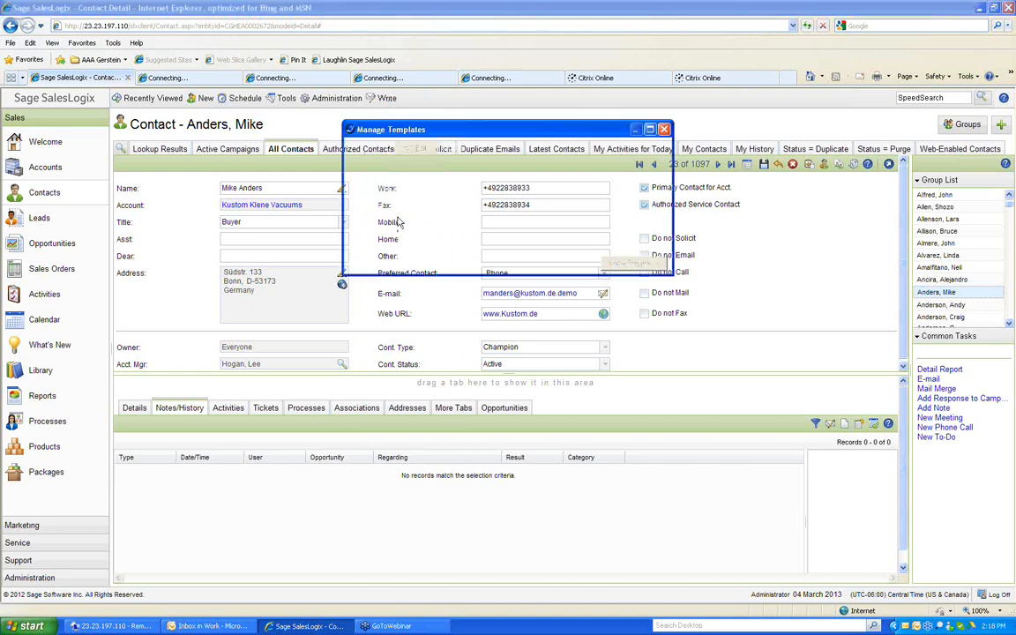
click(635, 149)
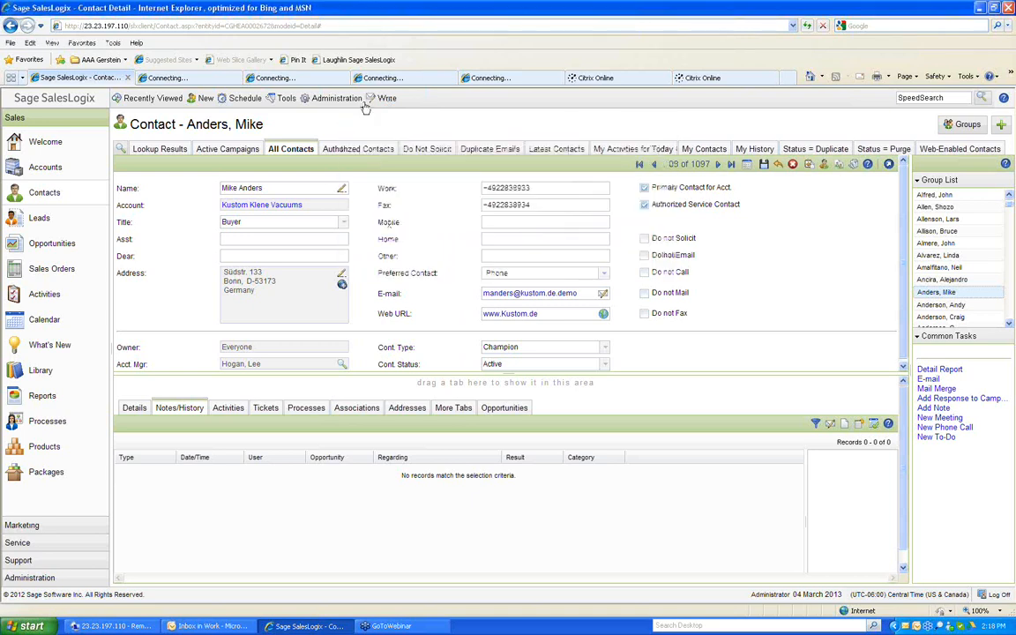
Start a mail merge for the current contact with the private Customer Letter template.
click(385, 99)
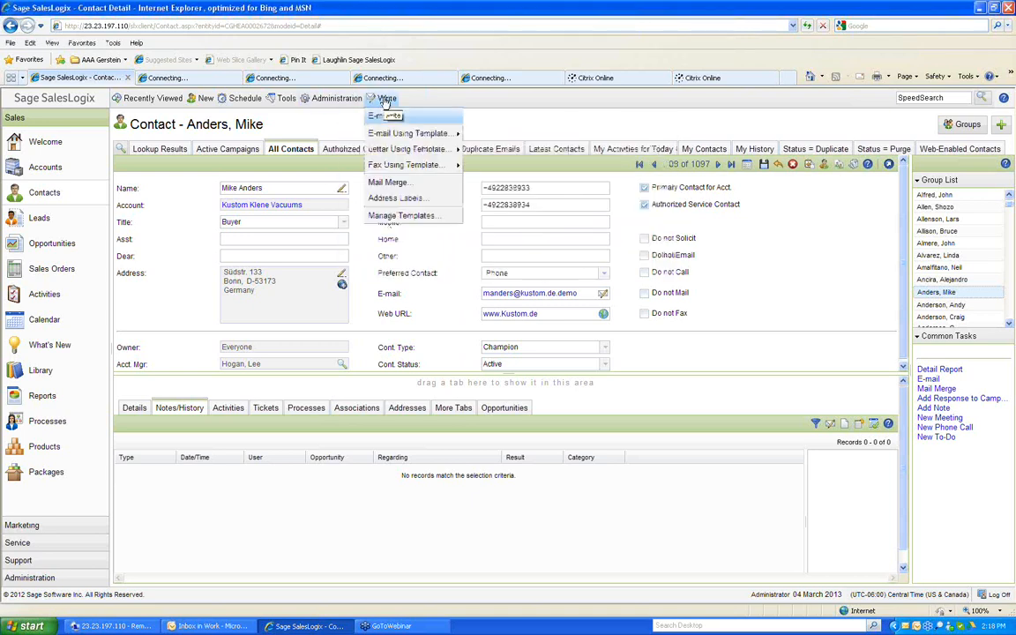
click(389, 183)
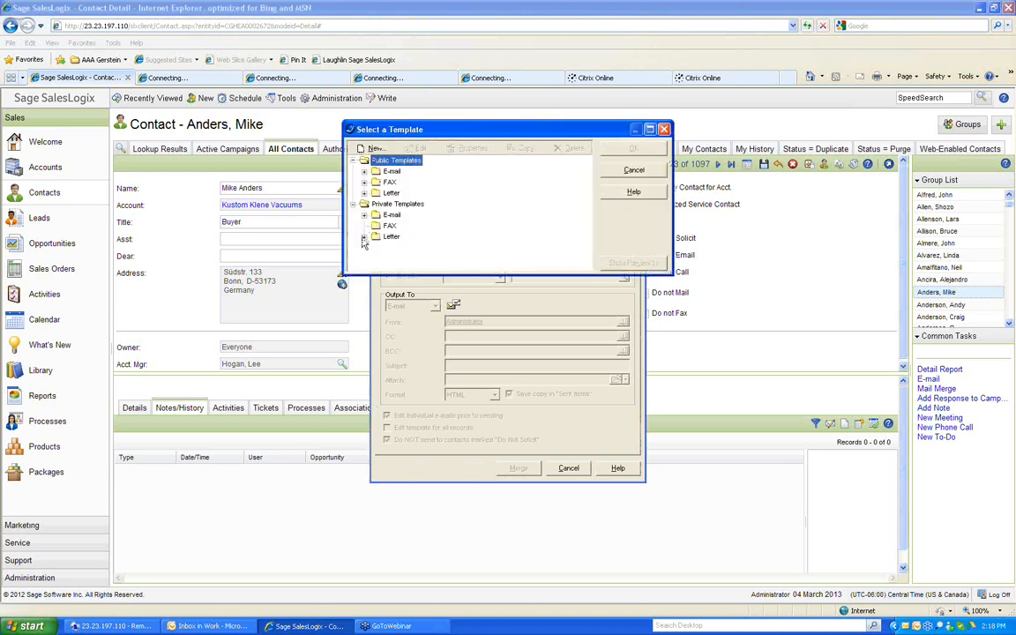
click(364, 238)
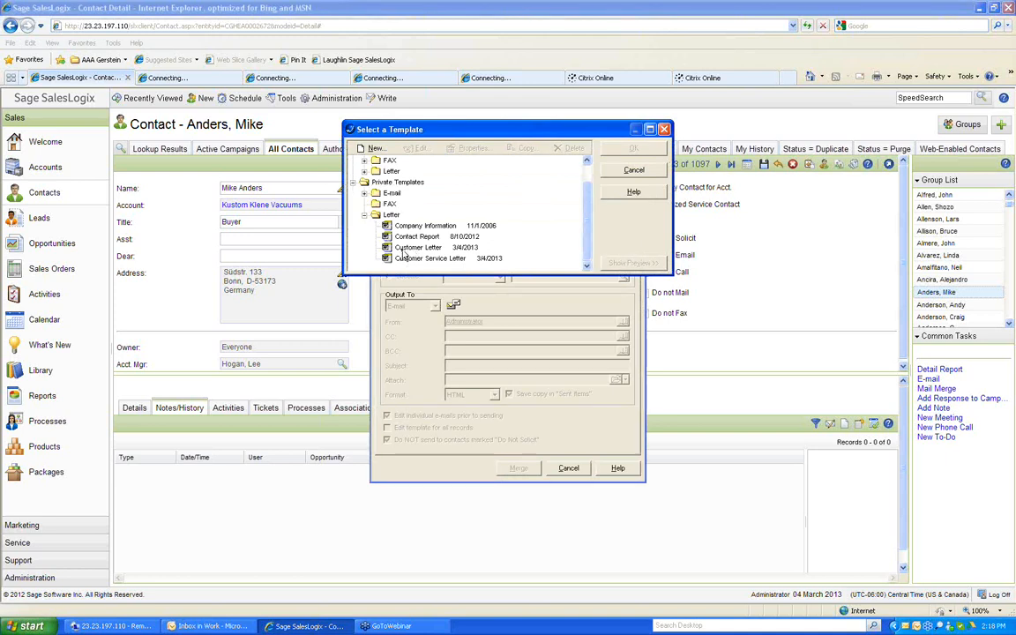
click(402, 248)
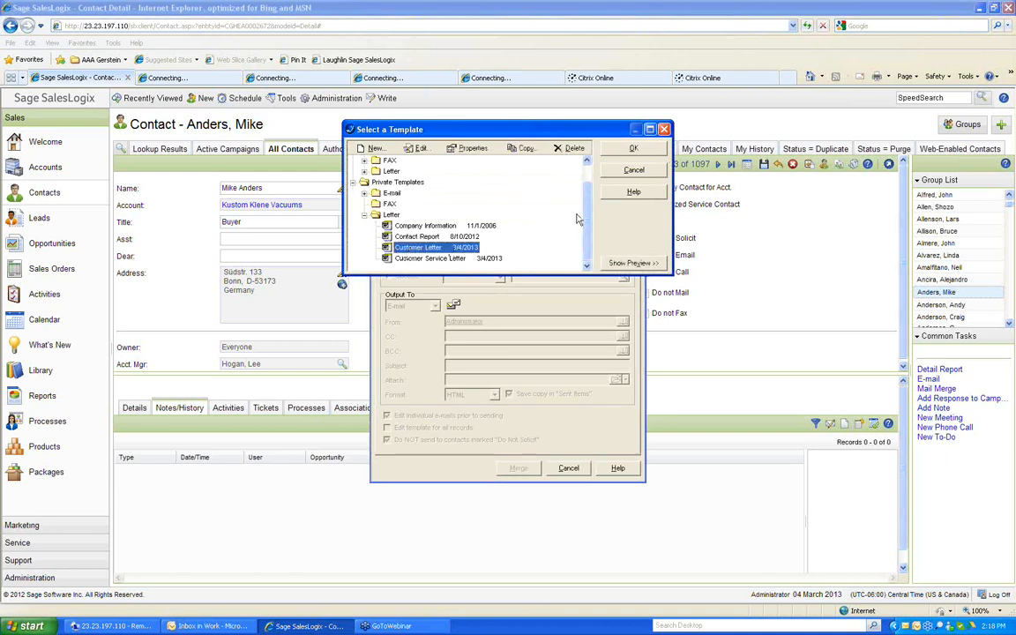
click(633, 148)
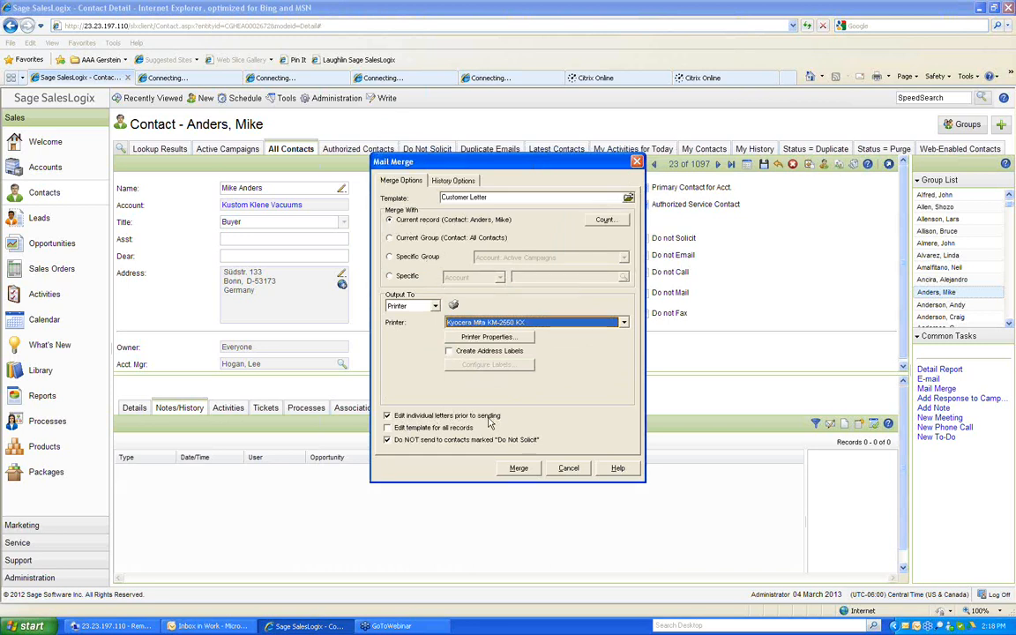
Add the note "sent out Customer Letter" to the merge's history record options.
click(453, 181)
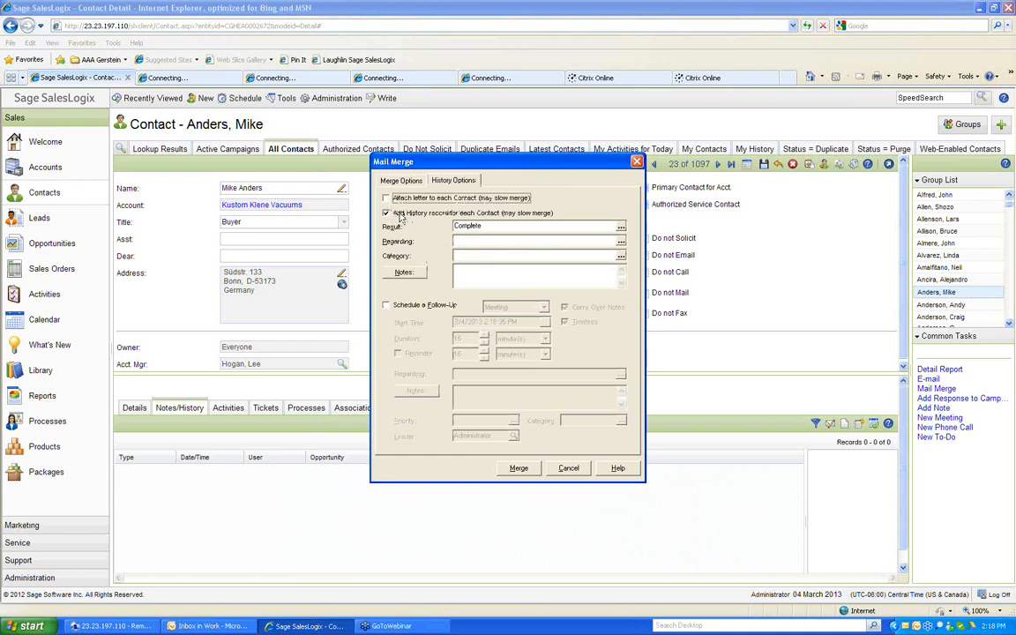
click(493, 281)
text(spnt out)
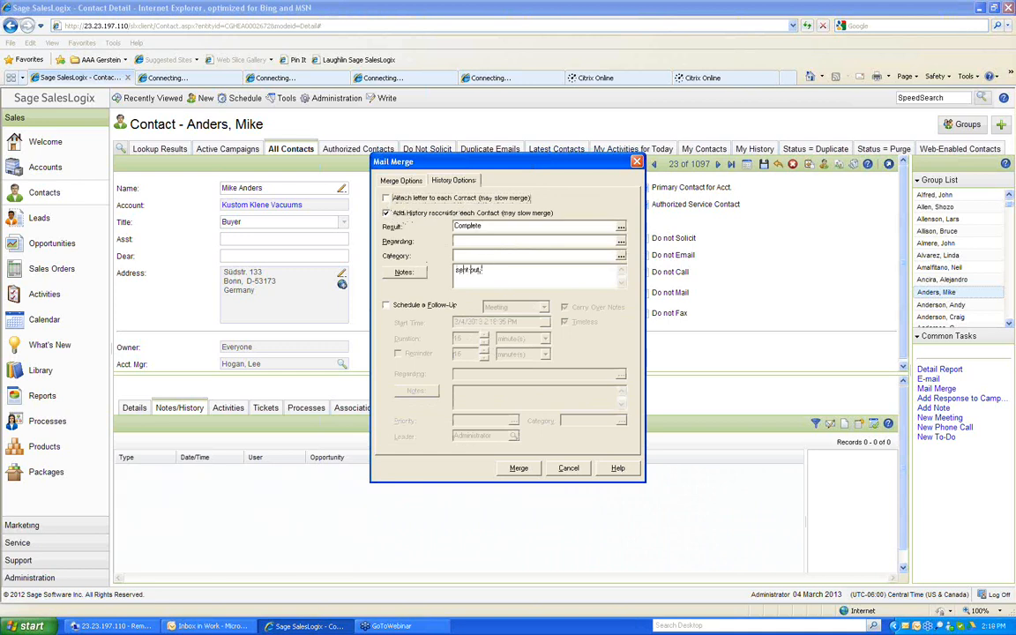
text( Customer Letter)
Schedule a phone call follow-up for the merge with the note "followup on letter sent out".
click(385, 306)
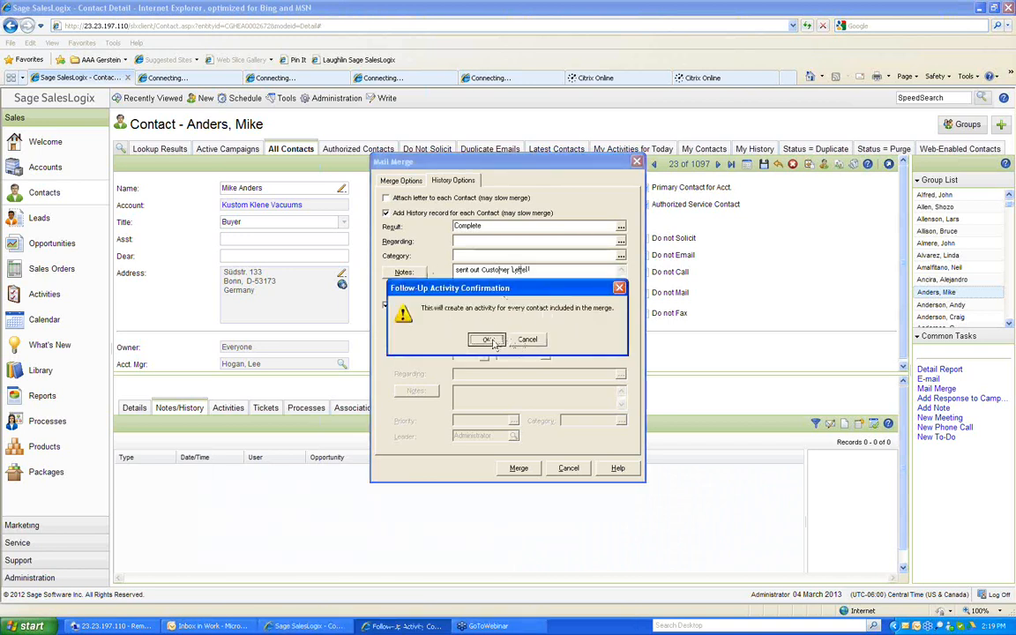
click(441, 308)
click(529, 307)
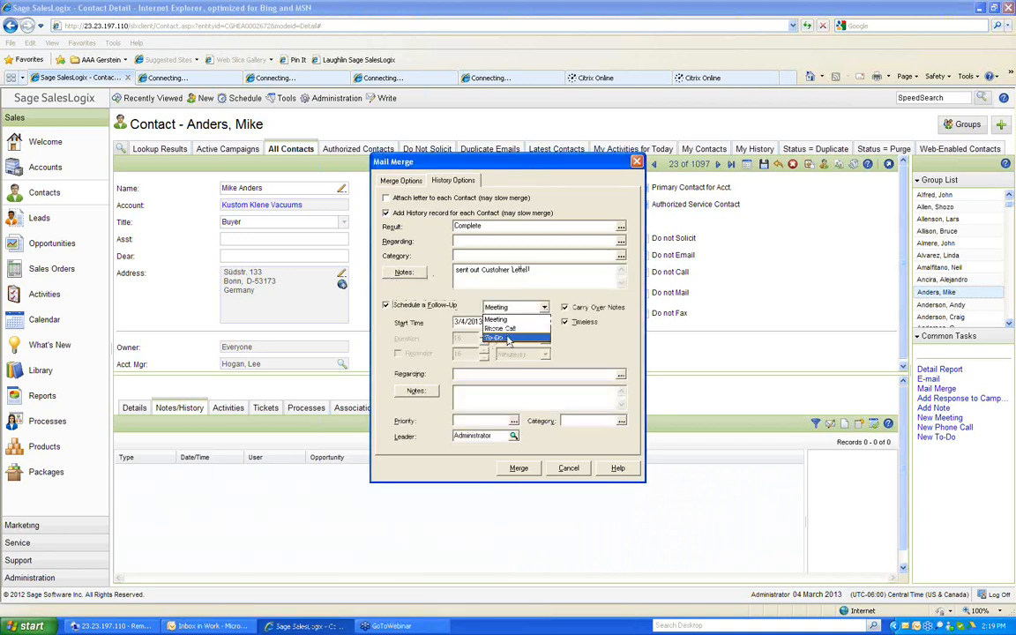
click(508, 330)
click(497, 402)
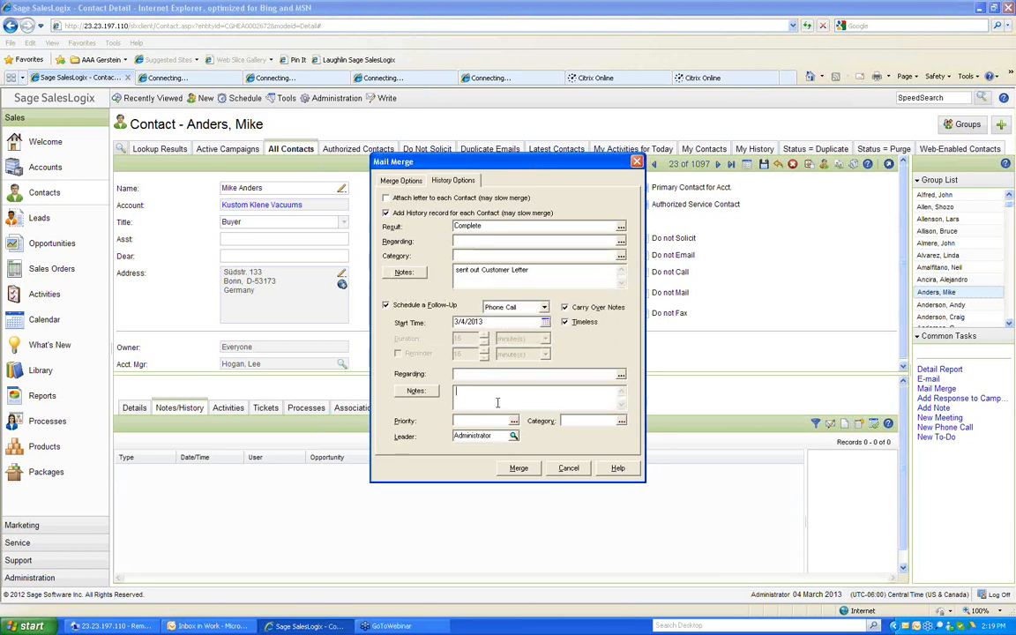
text(follow-up on letter sent 3/4)
Set the follow-up call's priority to A2 and its category to Follow-up.
click(513, 422)
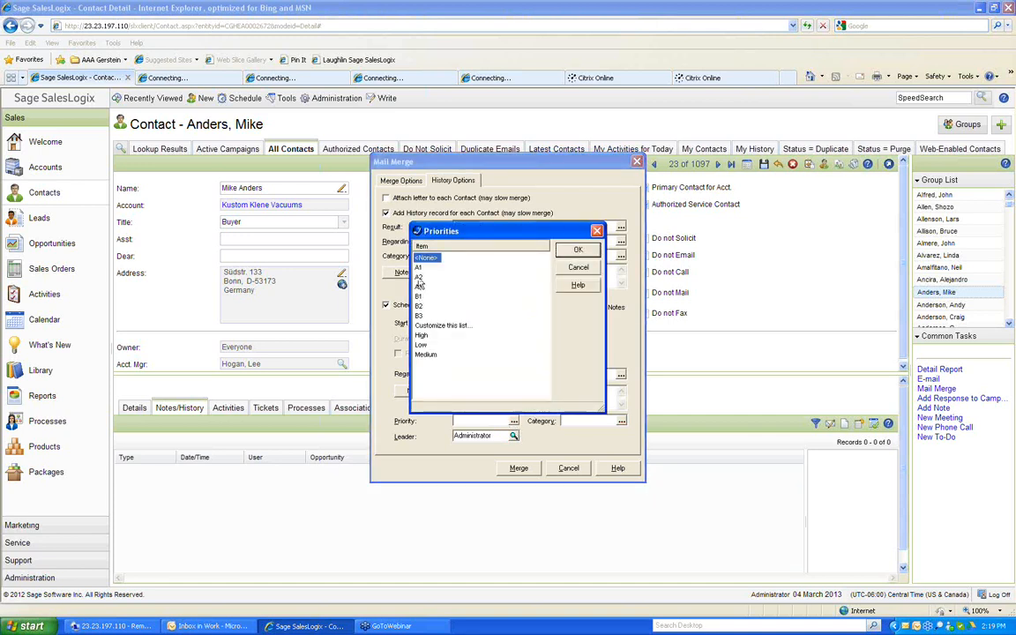
click(578, 250)
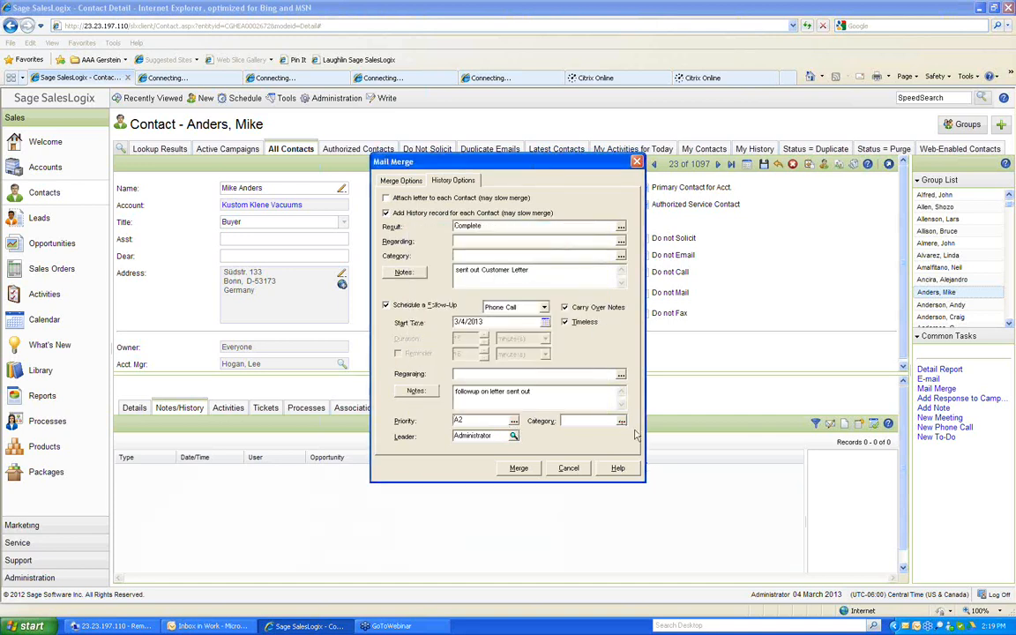
click(621, 422)
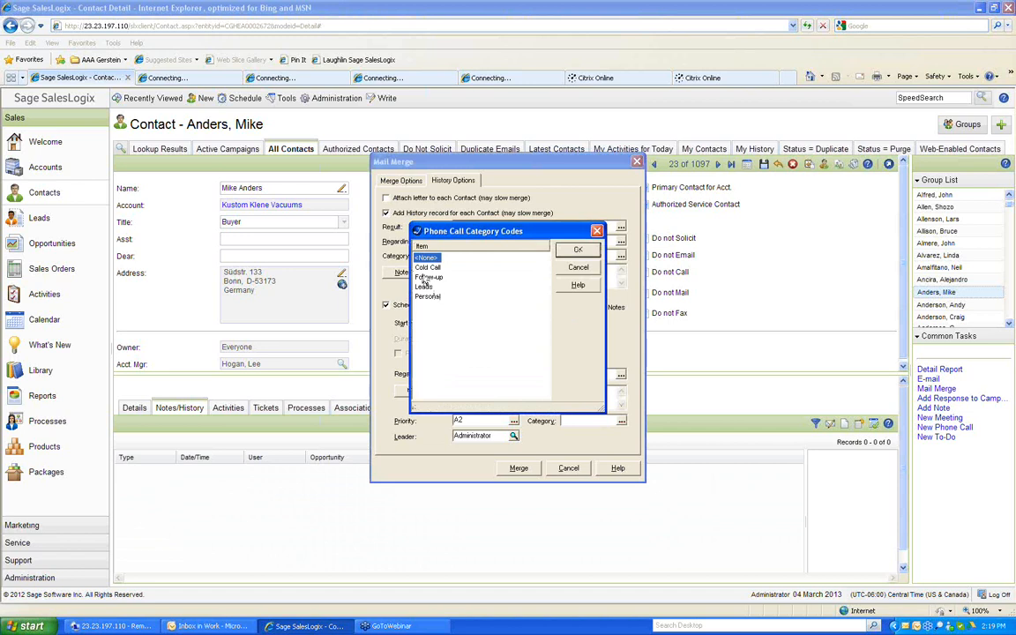
click(430, 277)
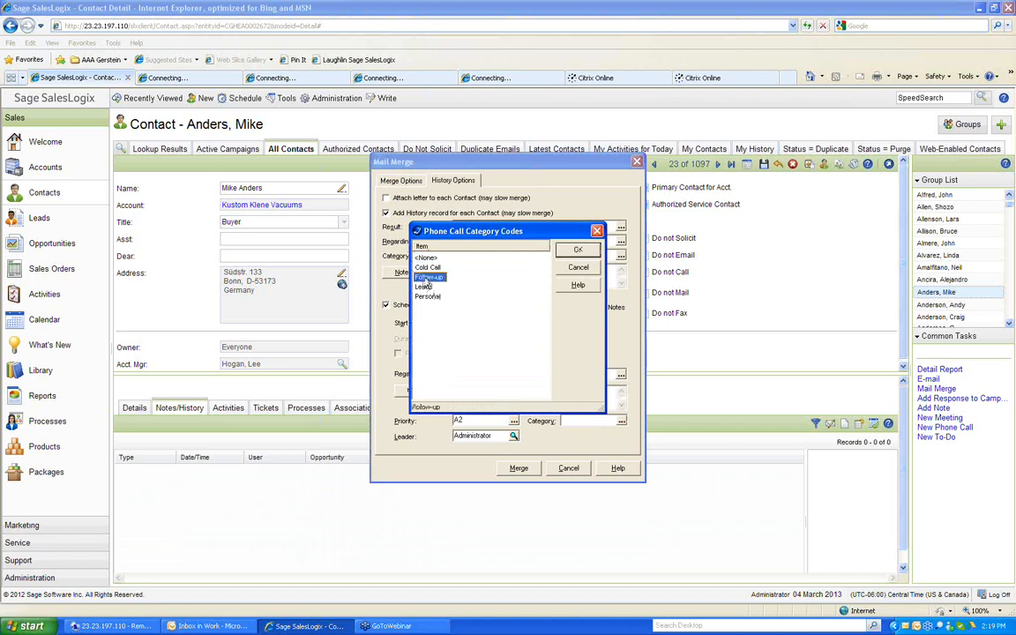
click(565, 252)
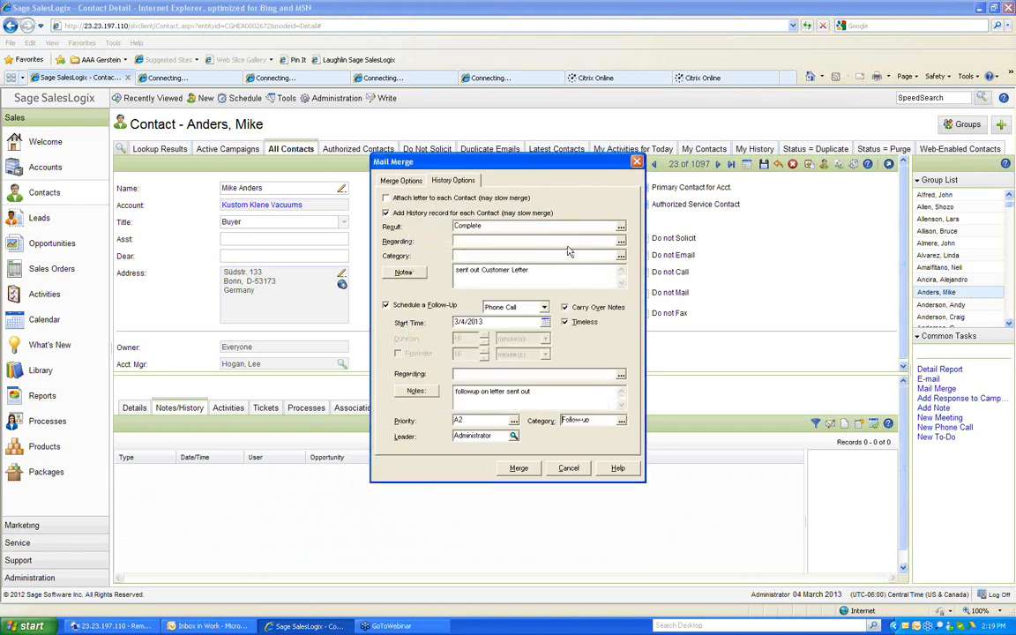
Set the follow-up call's regarding value to Discuss Opportunities and try to run the mail merge.
click(621, 375)
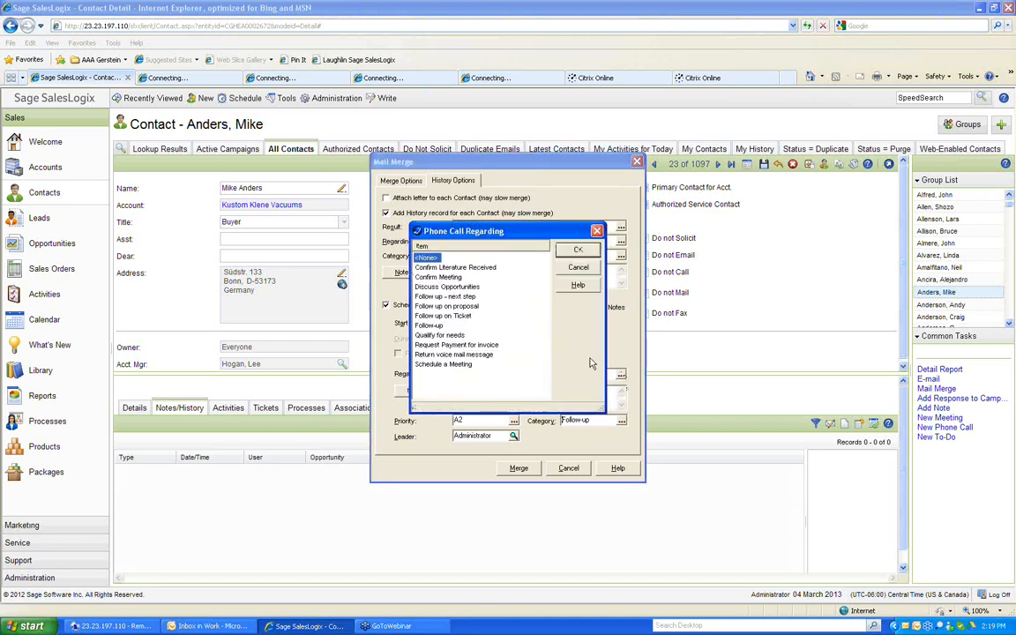
click(448, 287)
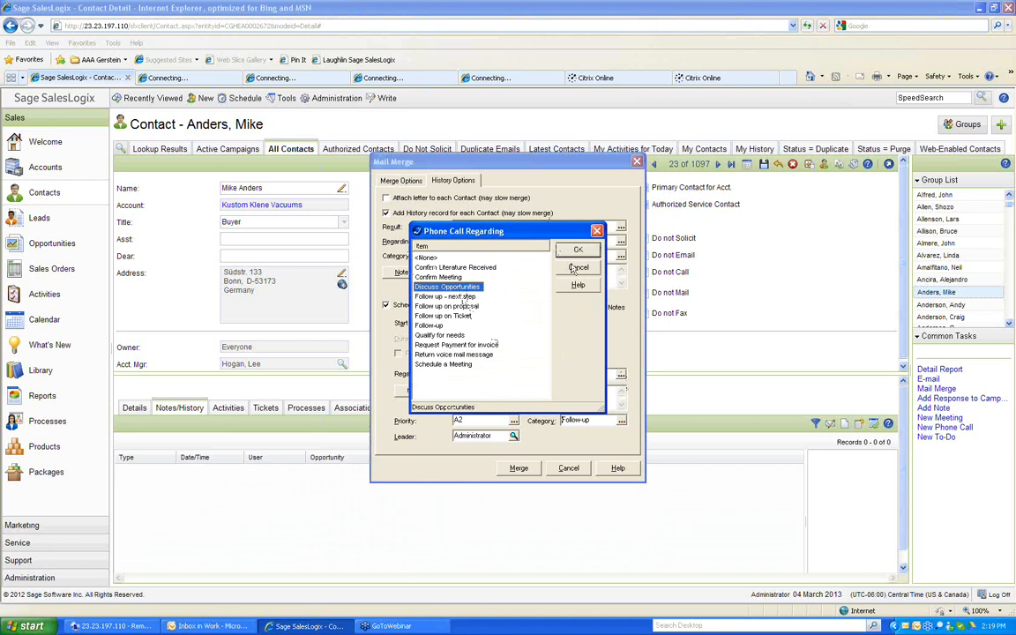
click(577, 250)
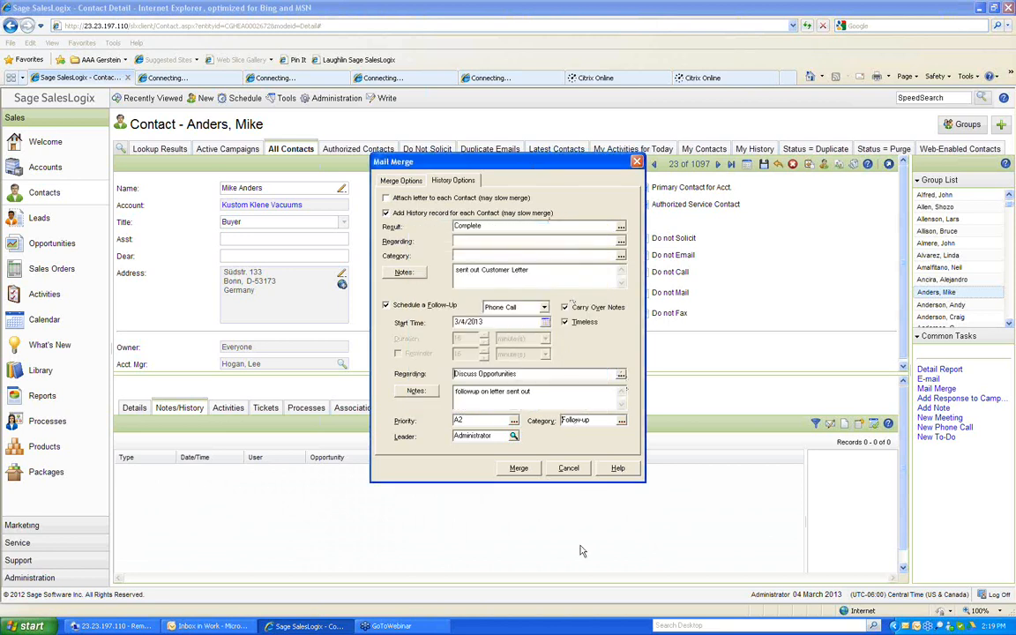
click(517, 472)
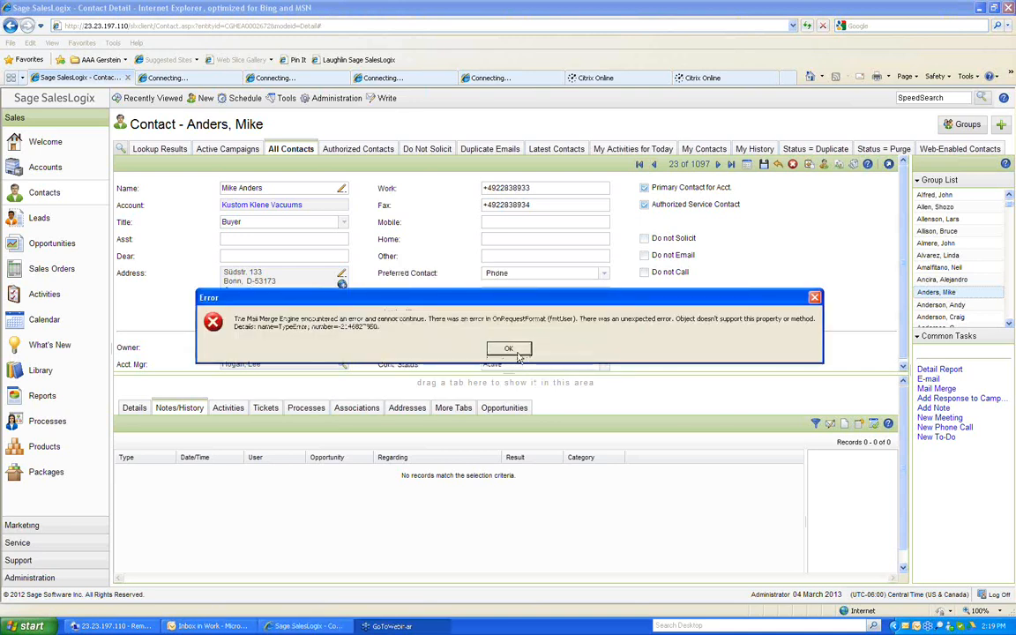
click(518, 353)
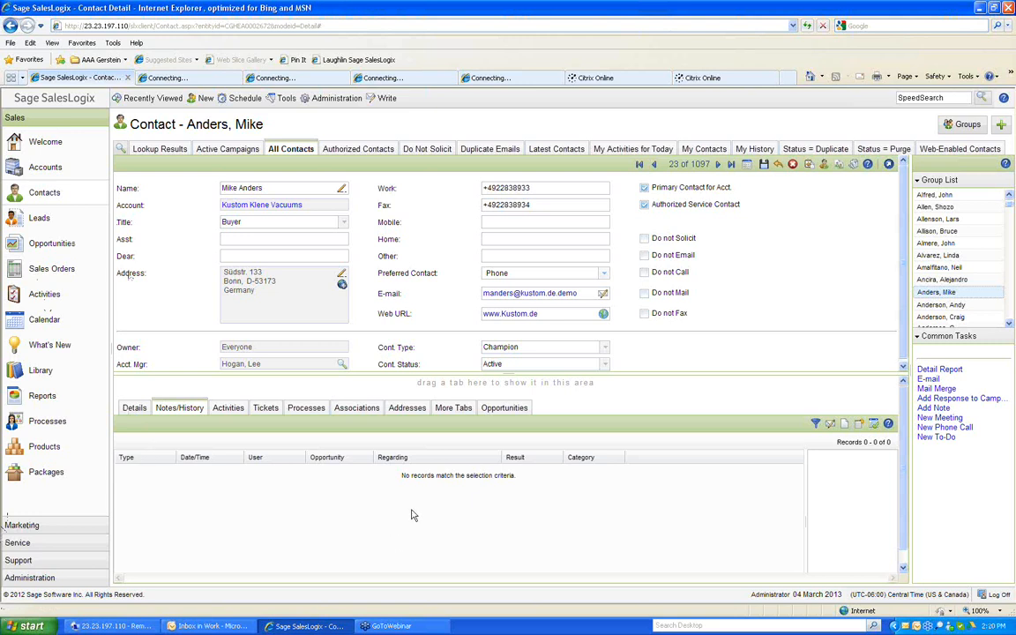
Look over the public and private template folders in the template manager.
click(389, 99)
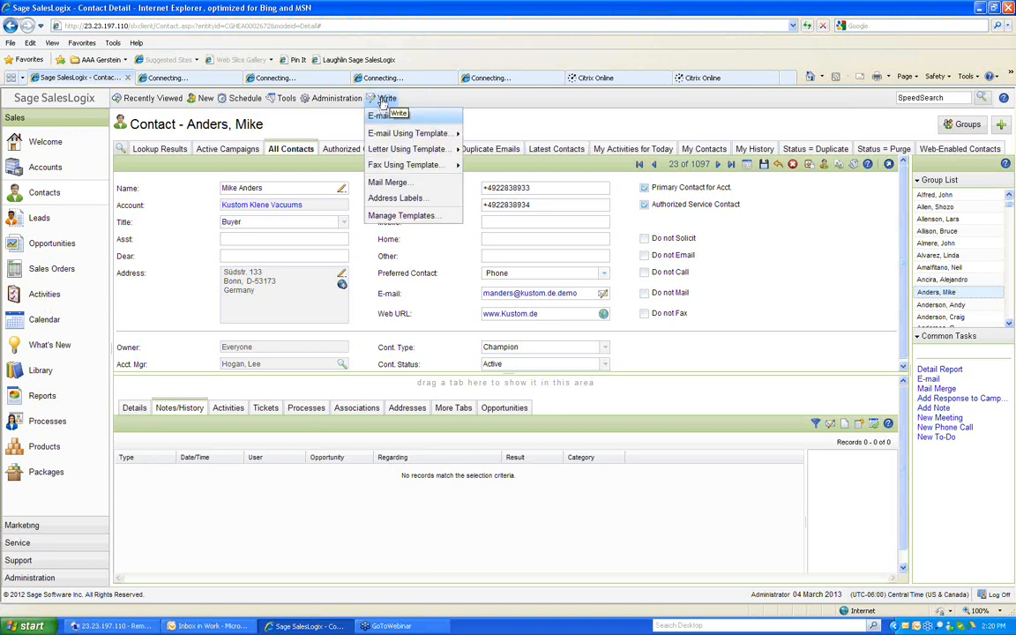
click(418, 216)
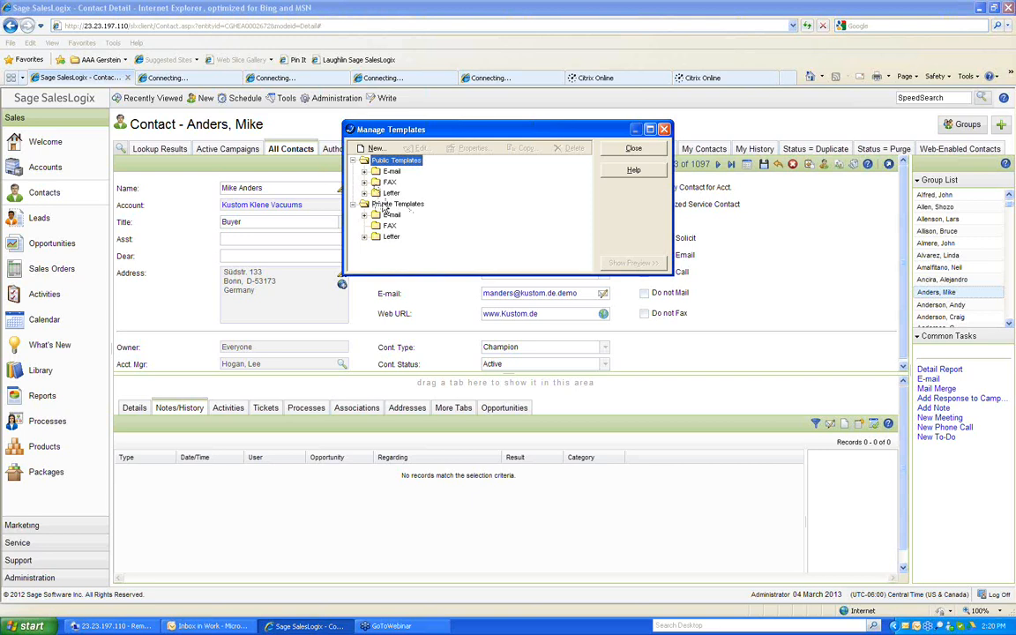
click(652, 150)
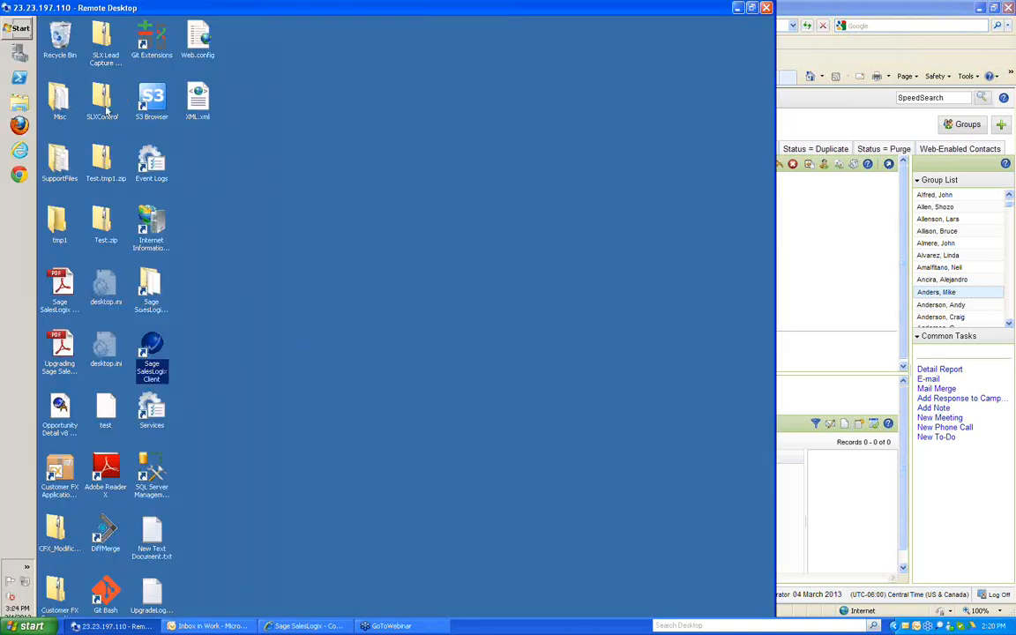
Switch to the remote desktop server and launch the Sage SalesLogix Architect without opening a project.
click(14, 30)
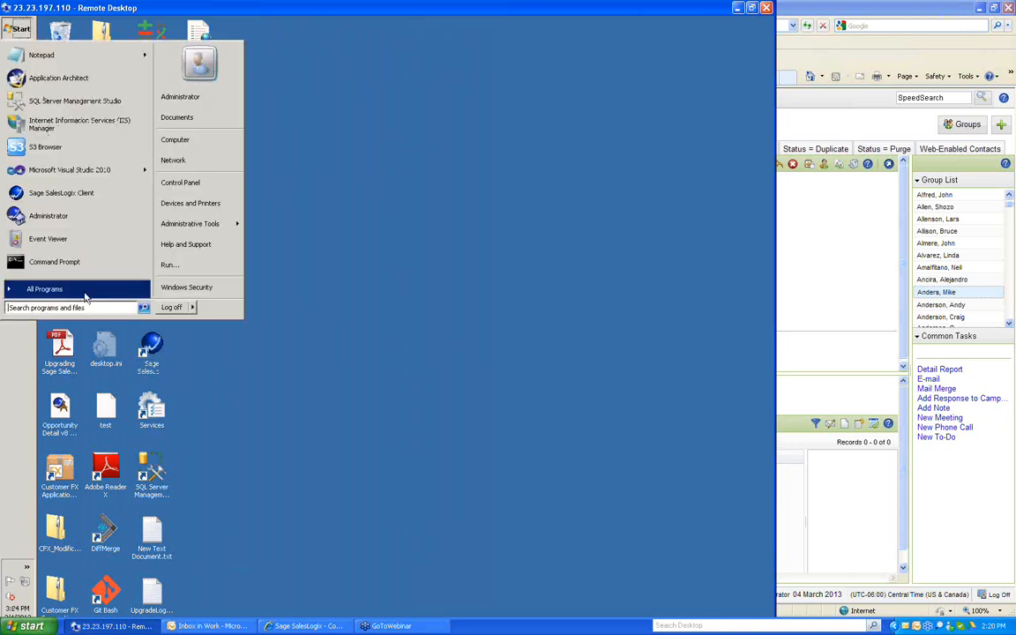
click(85, 295)
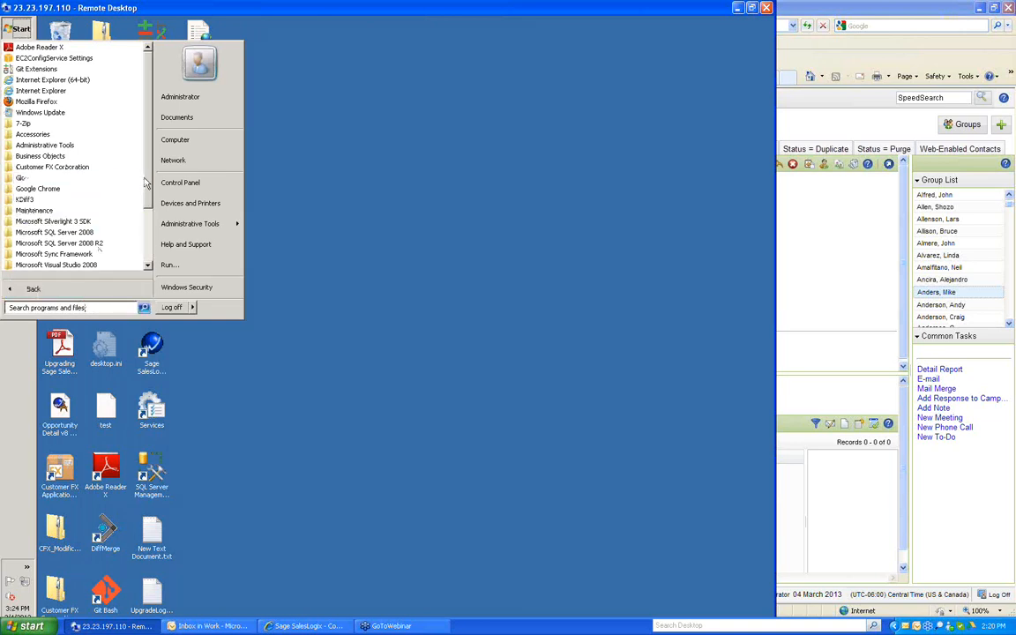
scroll(123, 225, down, 3)
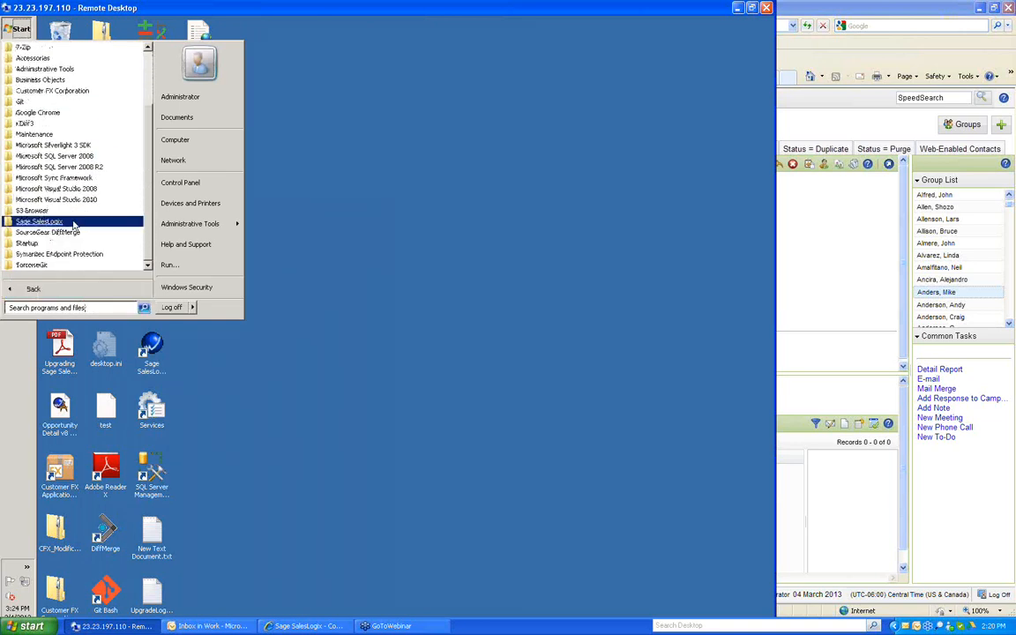
click(71, 222)
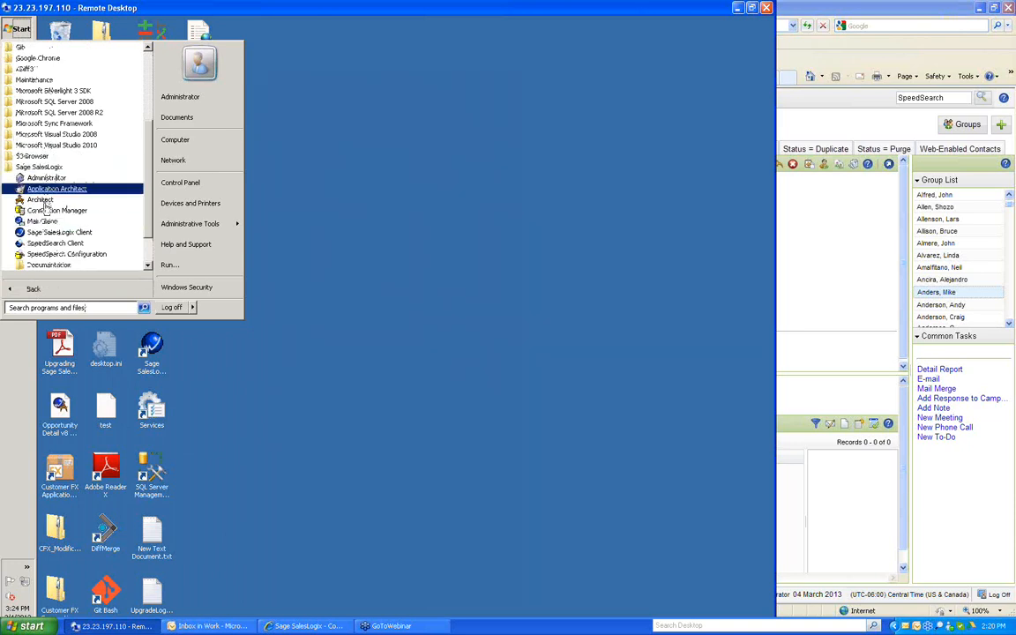
click(39, 200)
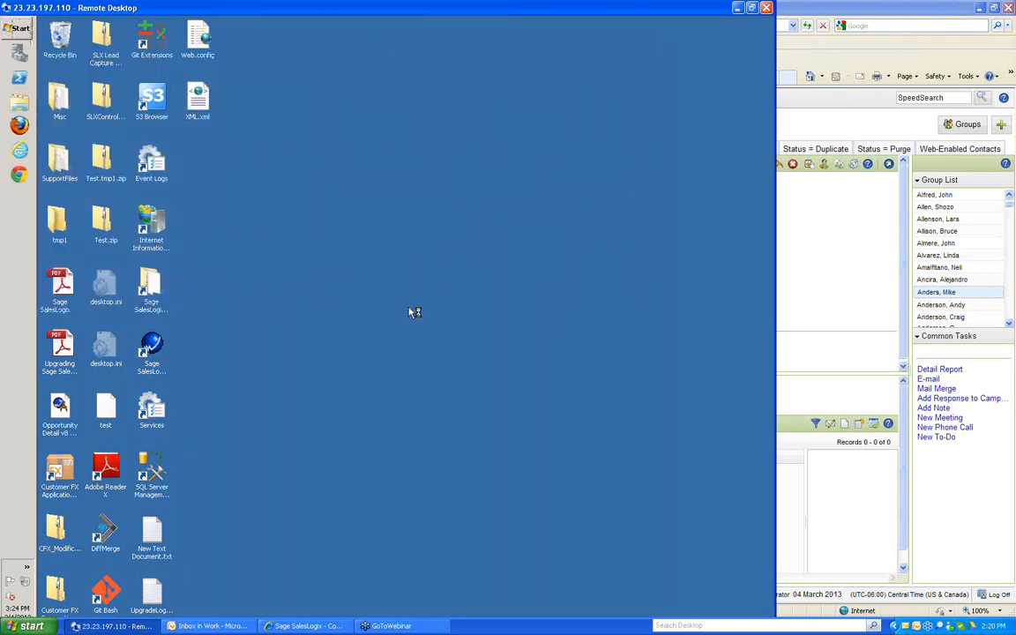
click(394, 360)
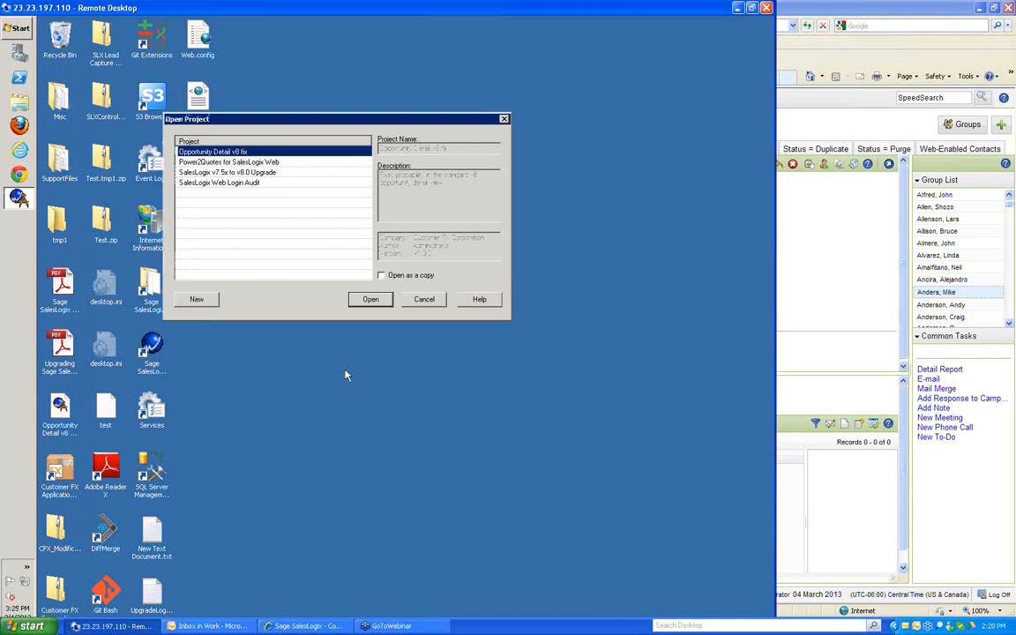
click(425, 299)
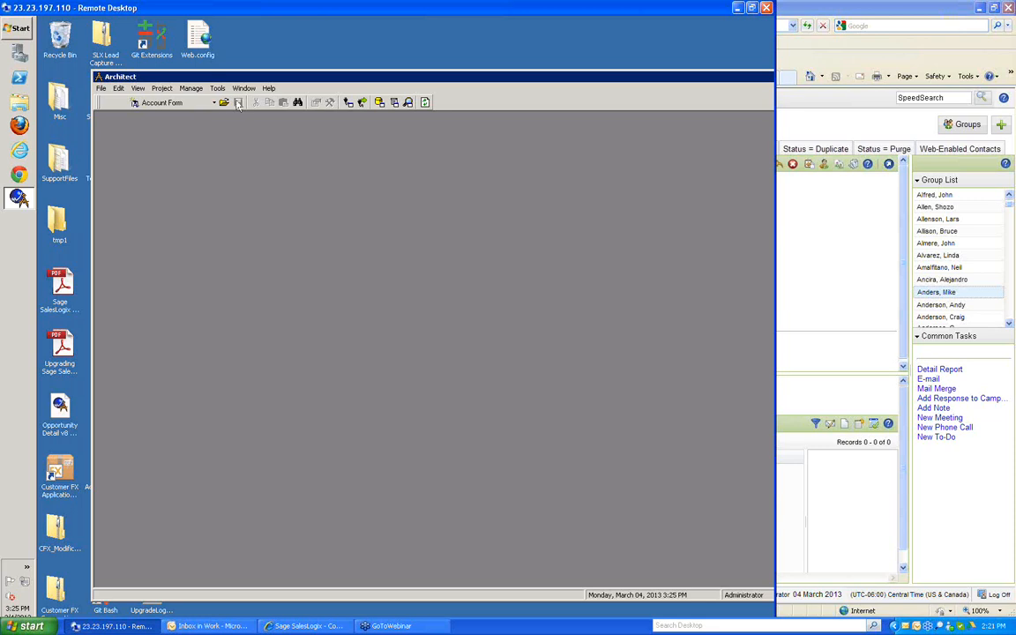
Open the plugin manager and filter the plugin type to mail merge templates only, excluding Forms and Forms, Legacy.
click(191, 90)
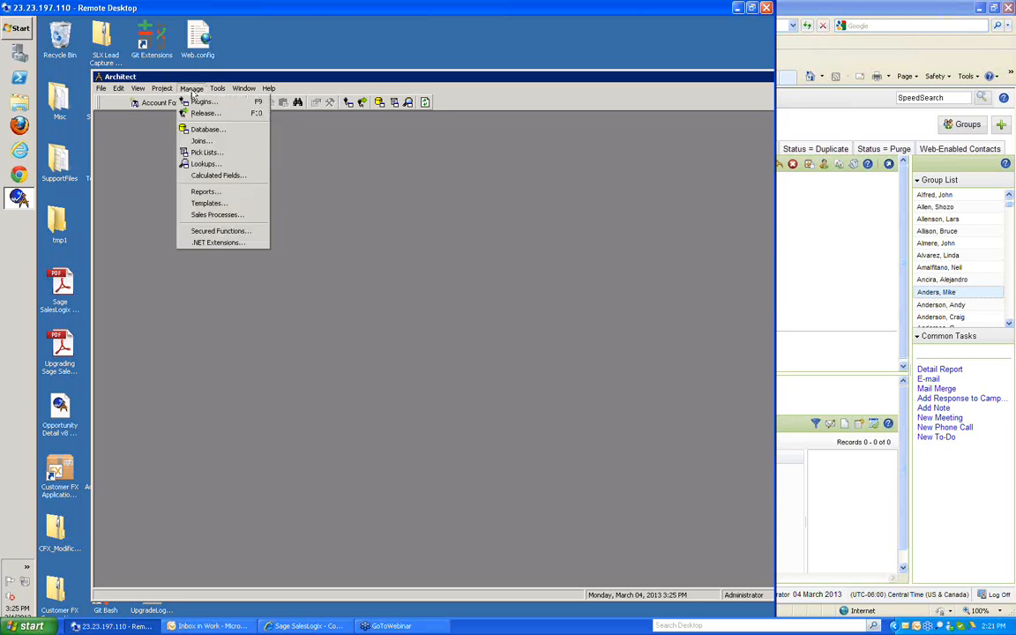
click(201, 102)
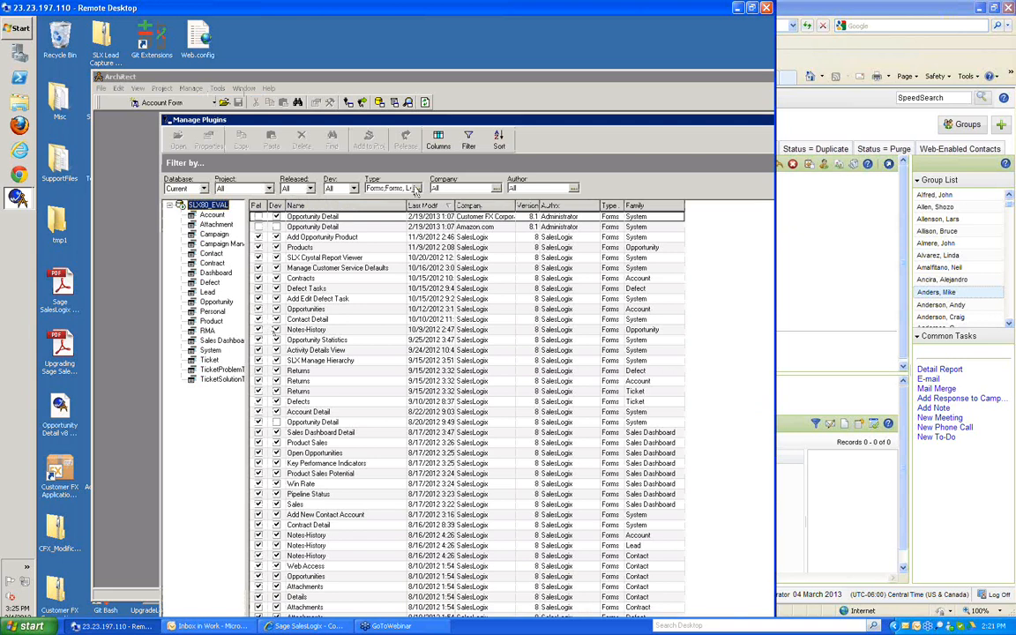
click(415, 188)
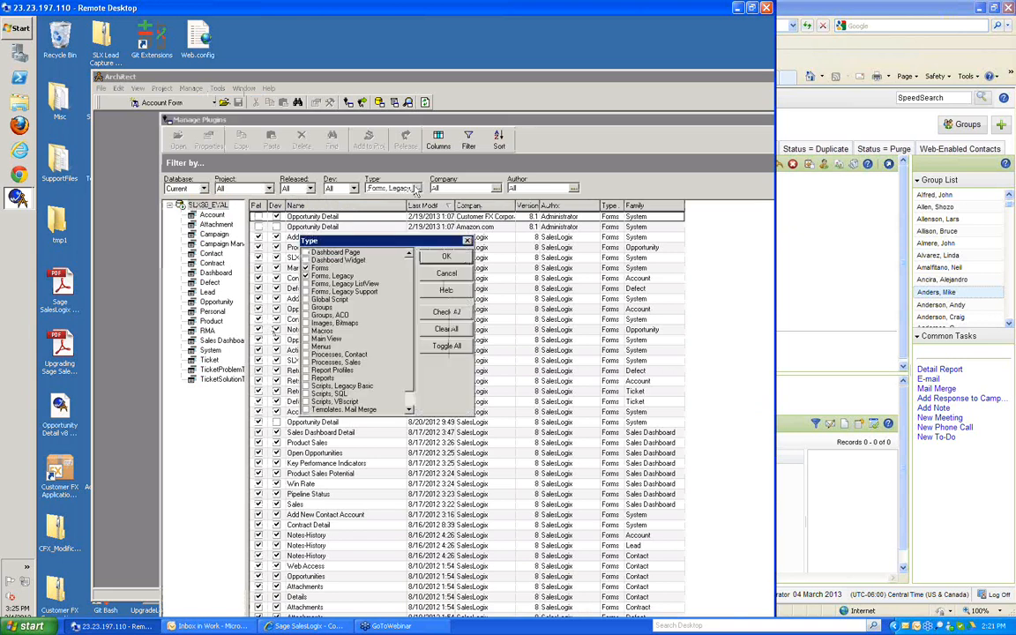
click(307, 411)
click(310, 276)
click(308, 269)
click(446, 256)
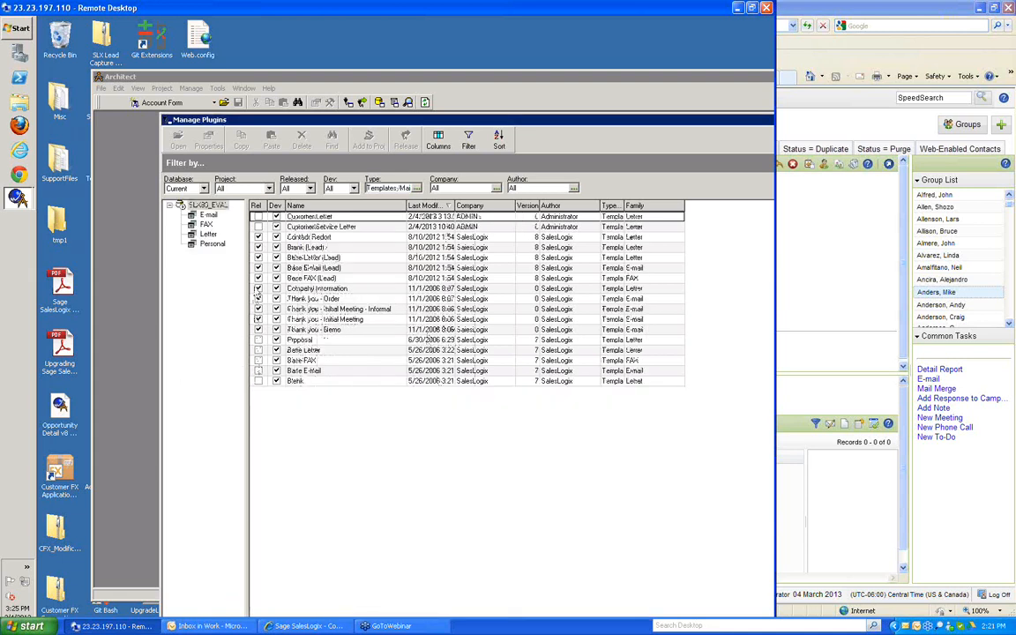
Fit the Last Modified column to its contents and sort the template plugins by modification date.
double_click(455, 205)
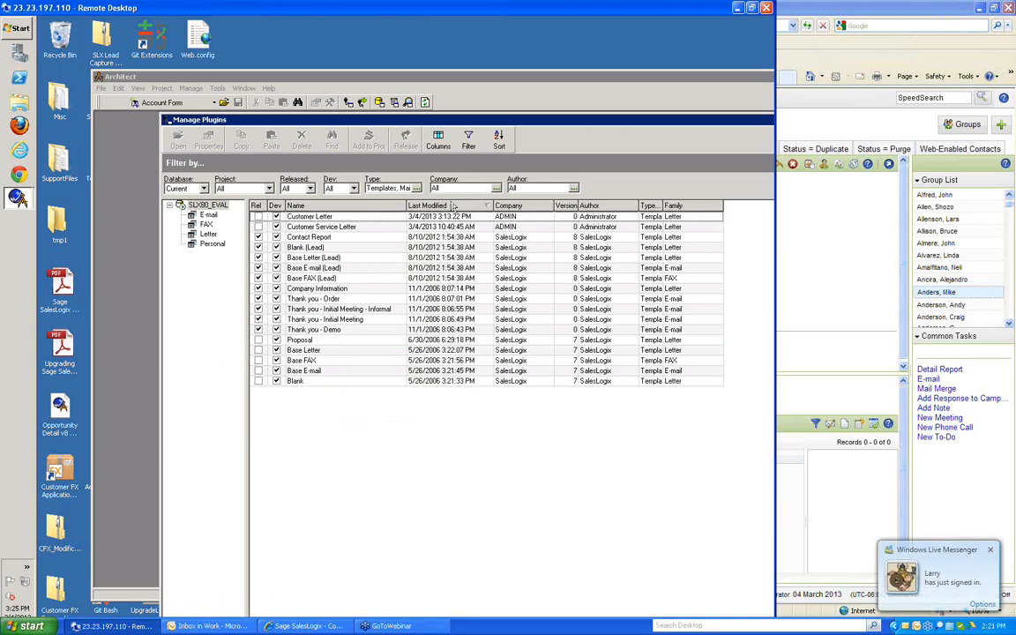
click(452, 205)
click(449, 206)
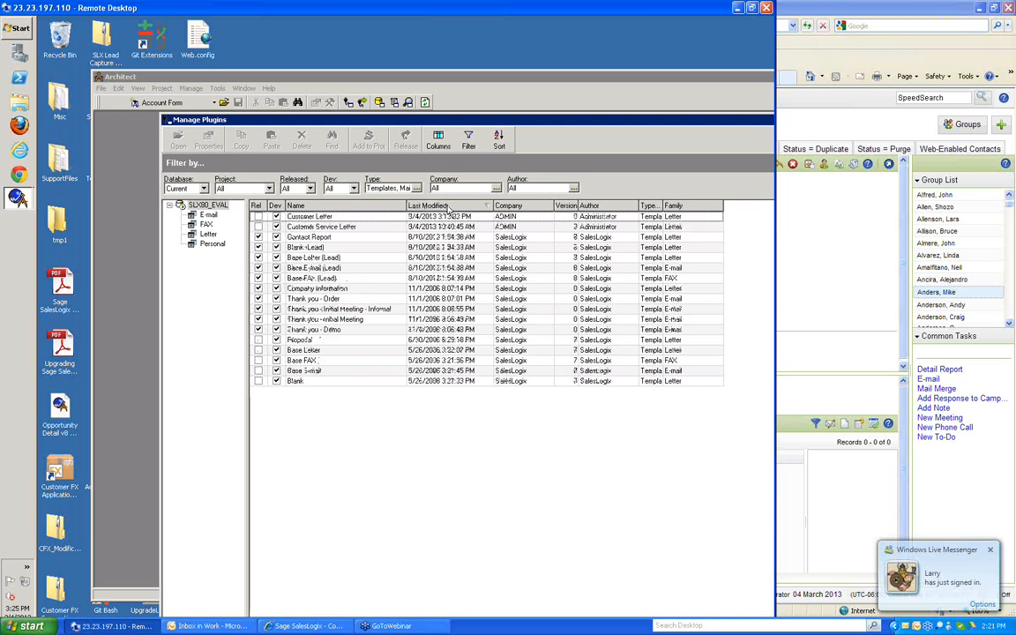
Release the Customer Service Letter template plugin to Everyone.
click(345, 227)
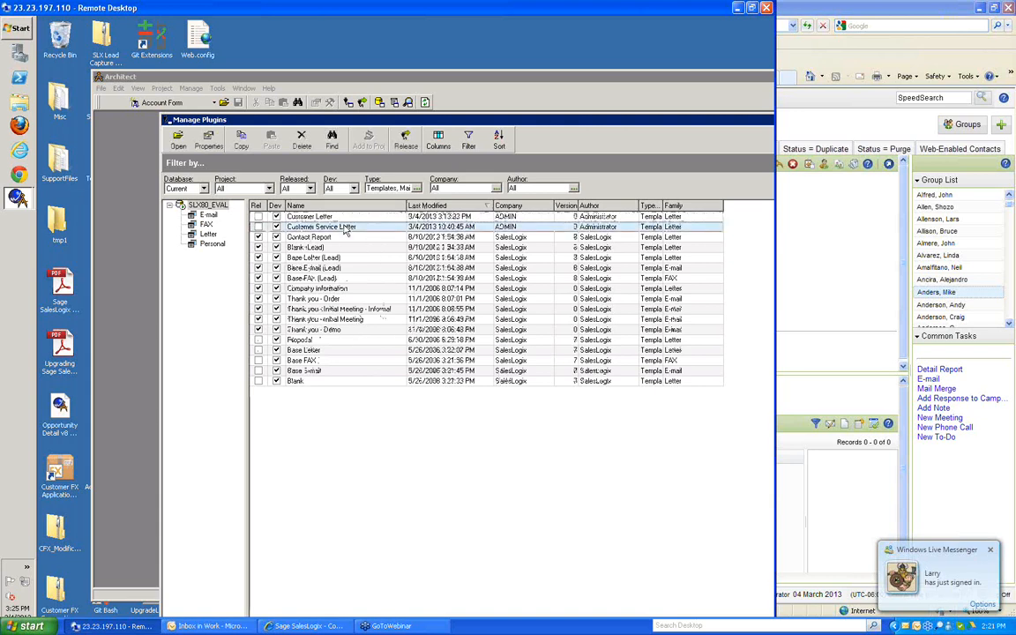
click(407, 142)
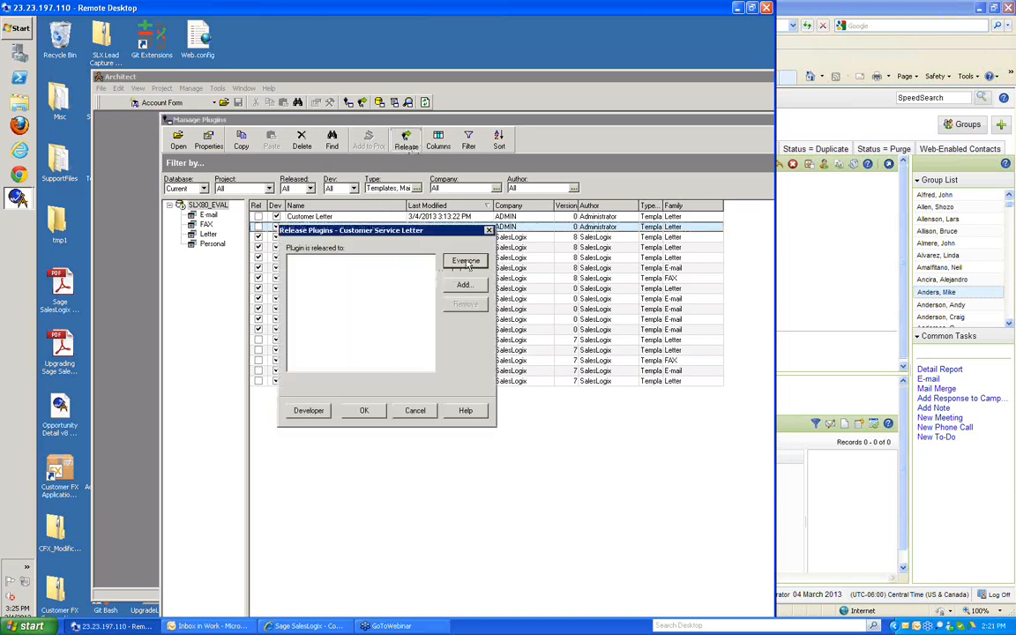
click(465, 261)
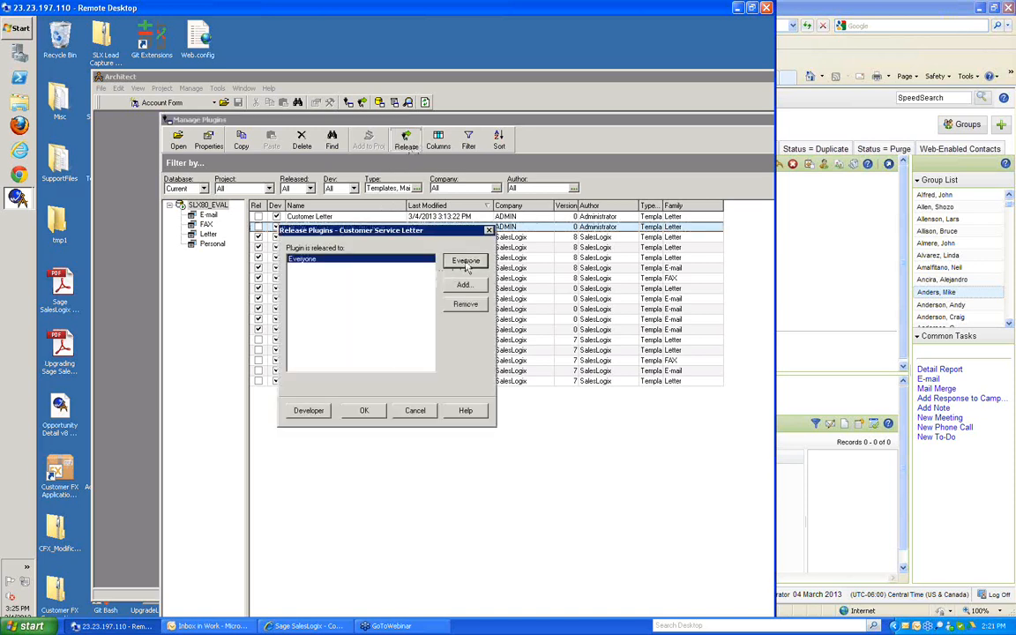
click(362, 412)
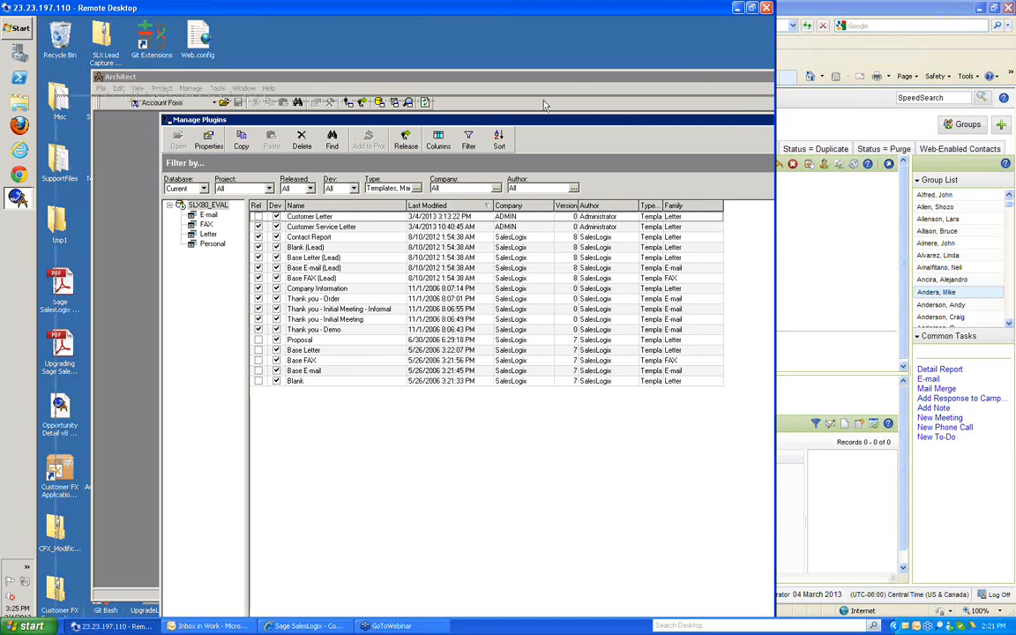
Exit the Architect on the remote desktop server and switch back to Sage SalesLogix in the browser.
drag(561, 104, 445, 91)
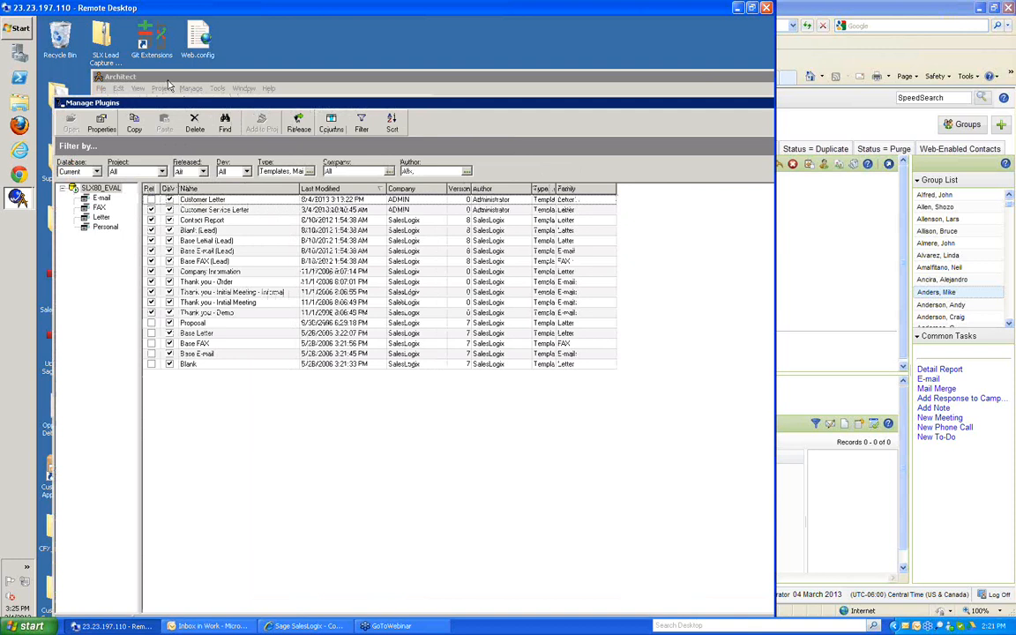
click(103, 89)
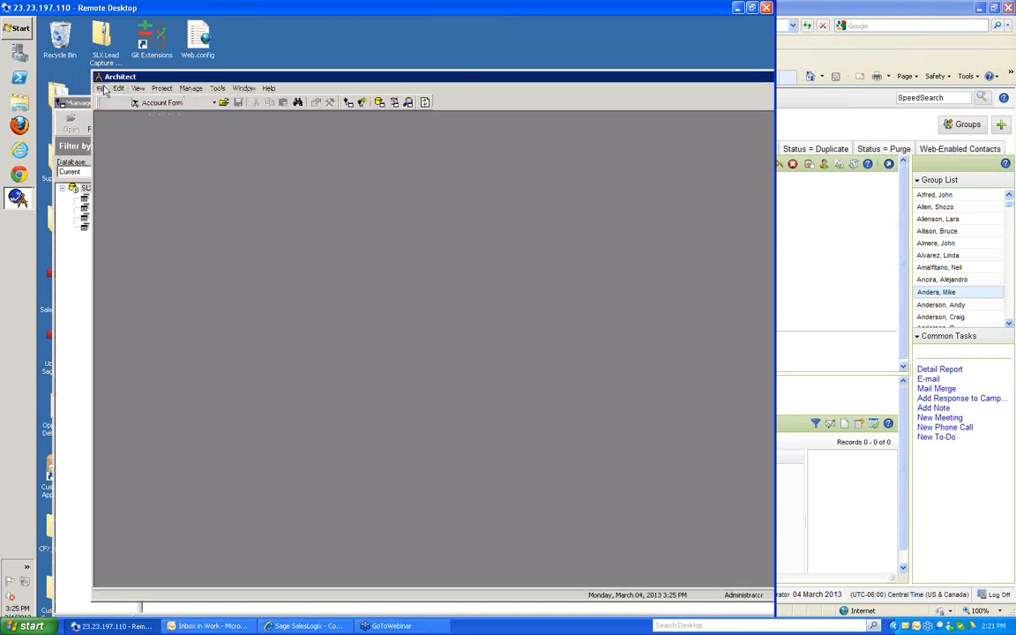
click(124, 311)
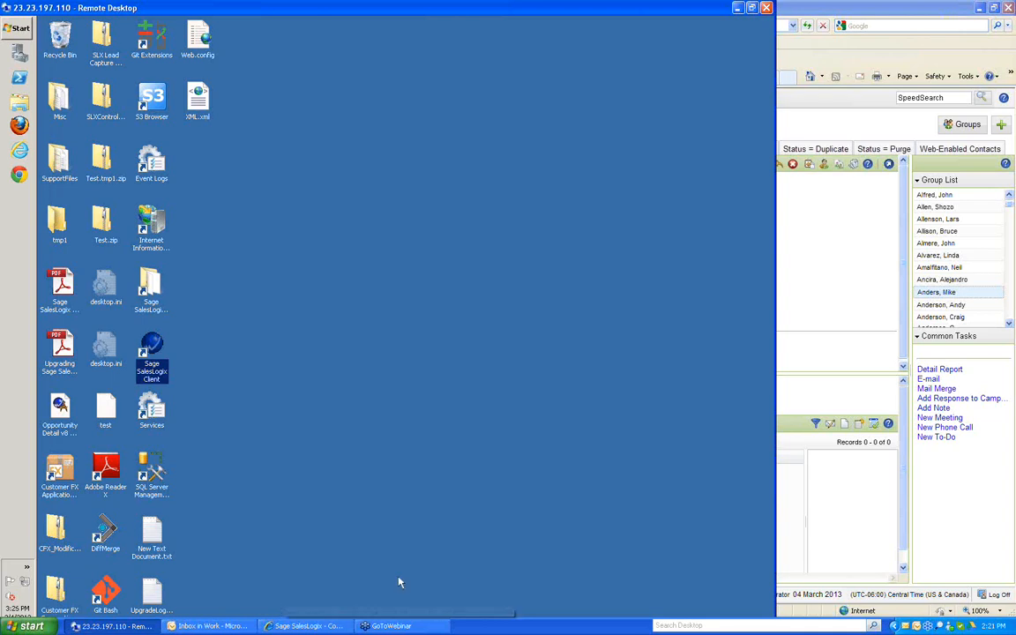
click(266, 627)
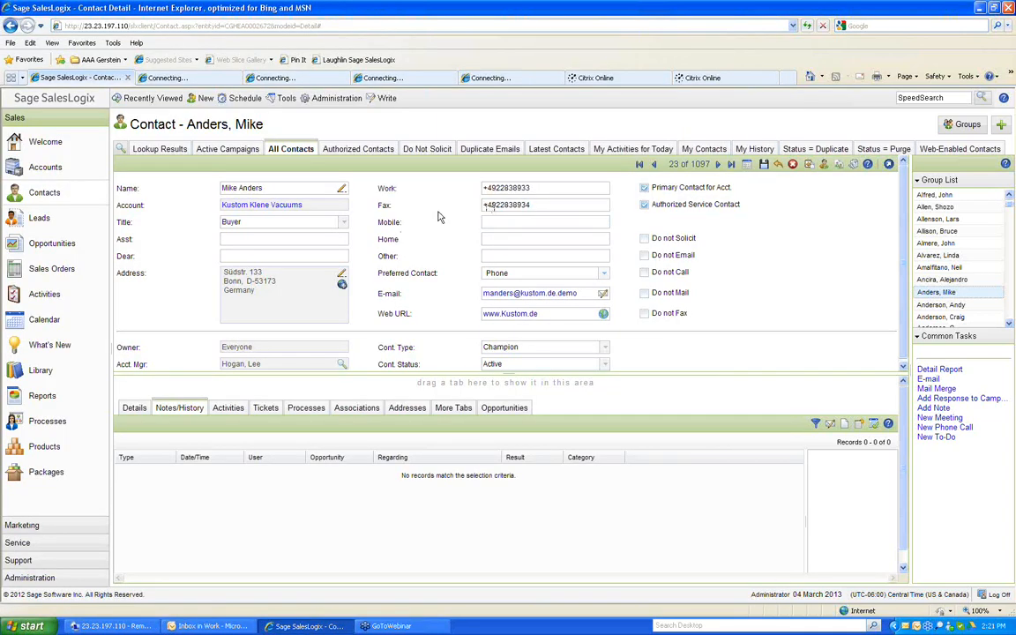
Check the released Customer Service Letter among the public letter templates offered for a mail merge, and cancel the merge.
click(388, 99)
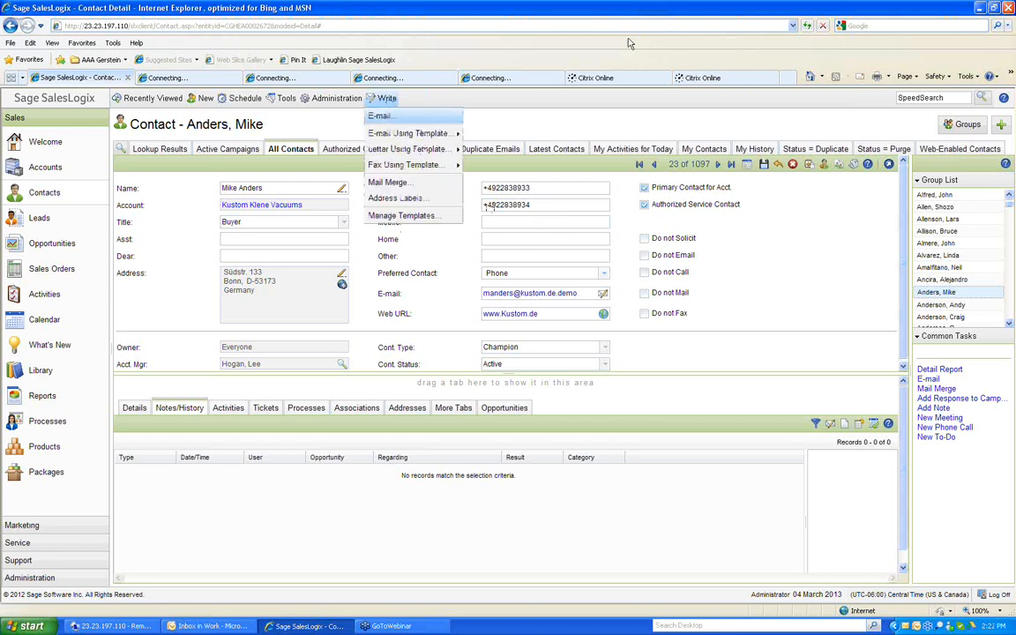
click(516, 132)
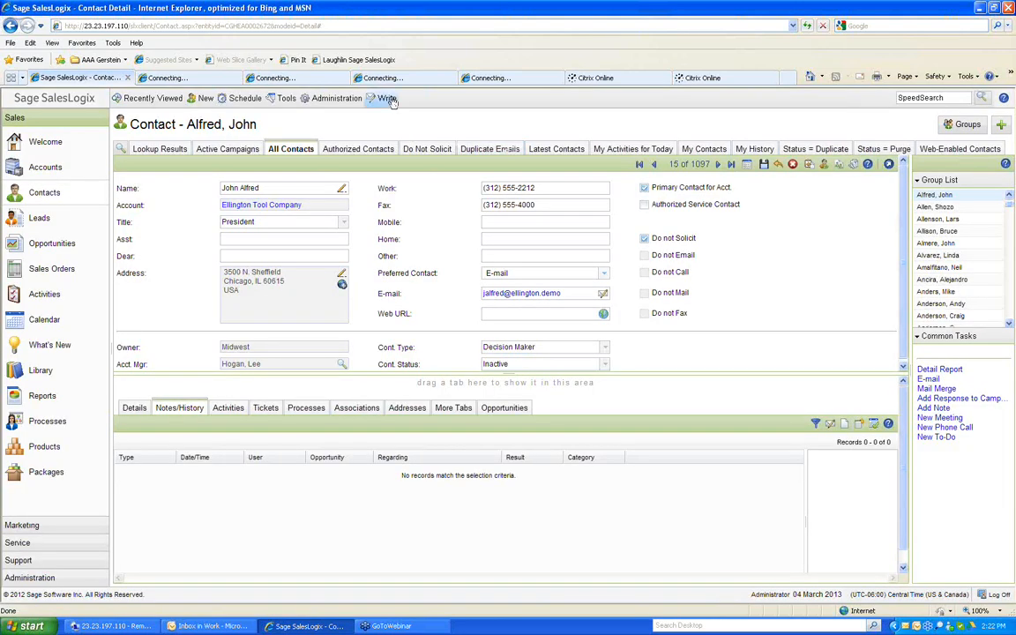
click(392, 102)
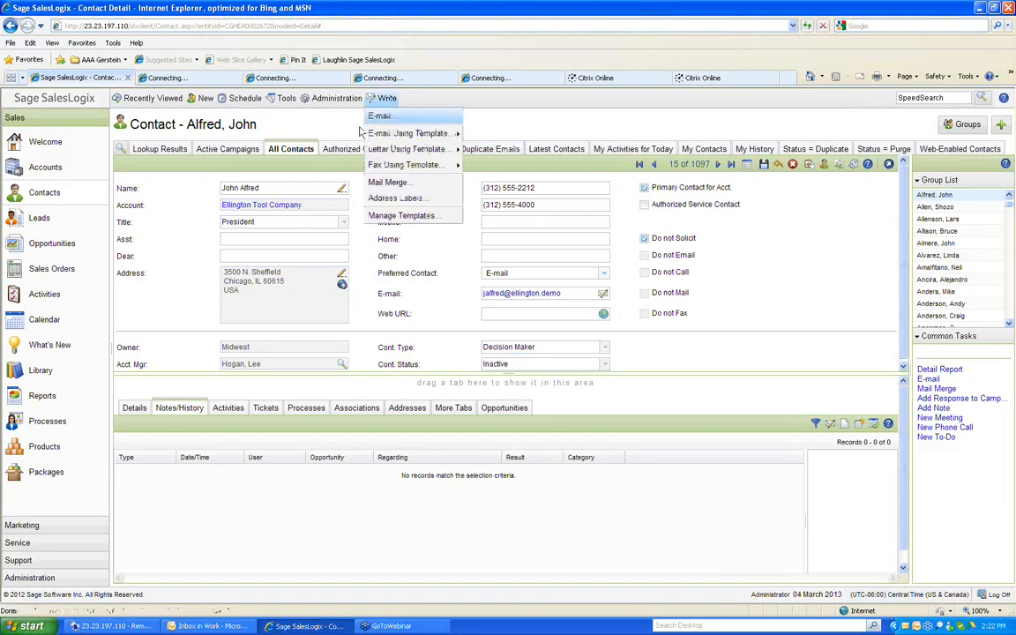
click(388, 181)
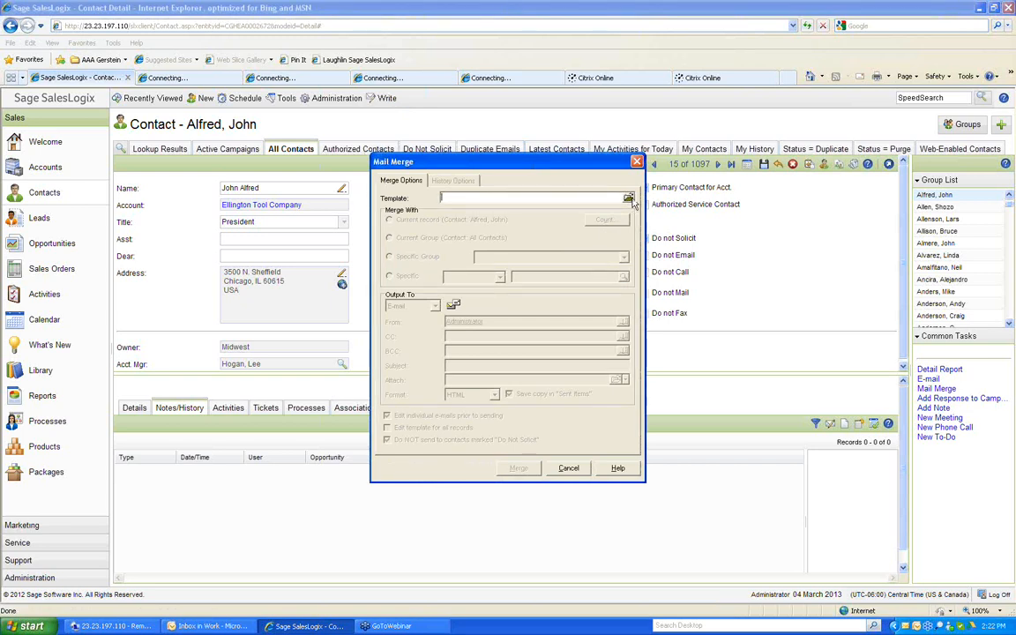
click(629, 198)
click(362, 194)
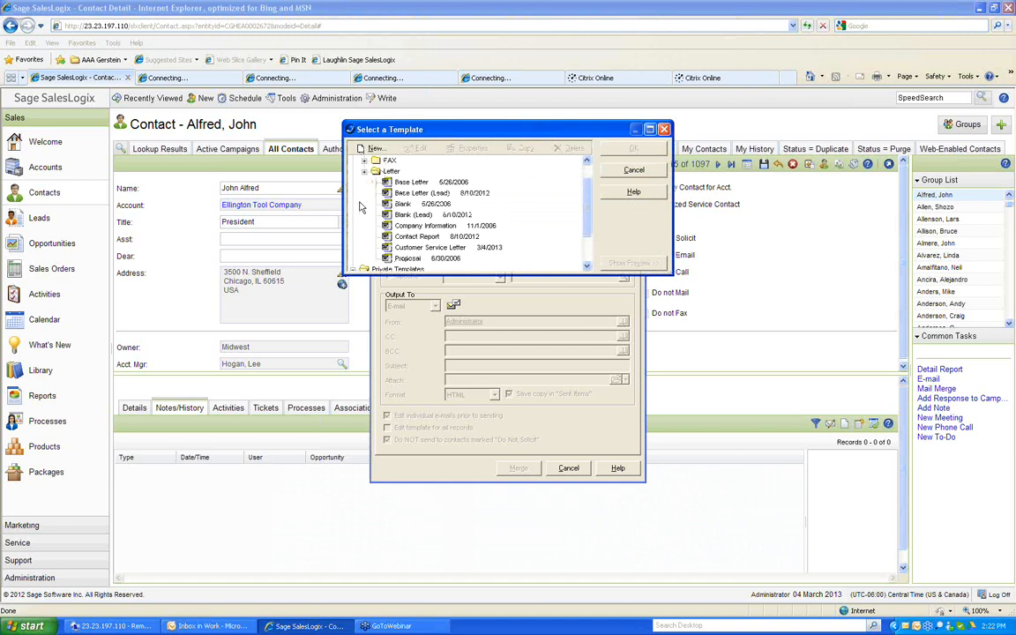
click(423, 247)
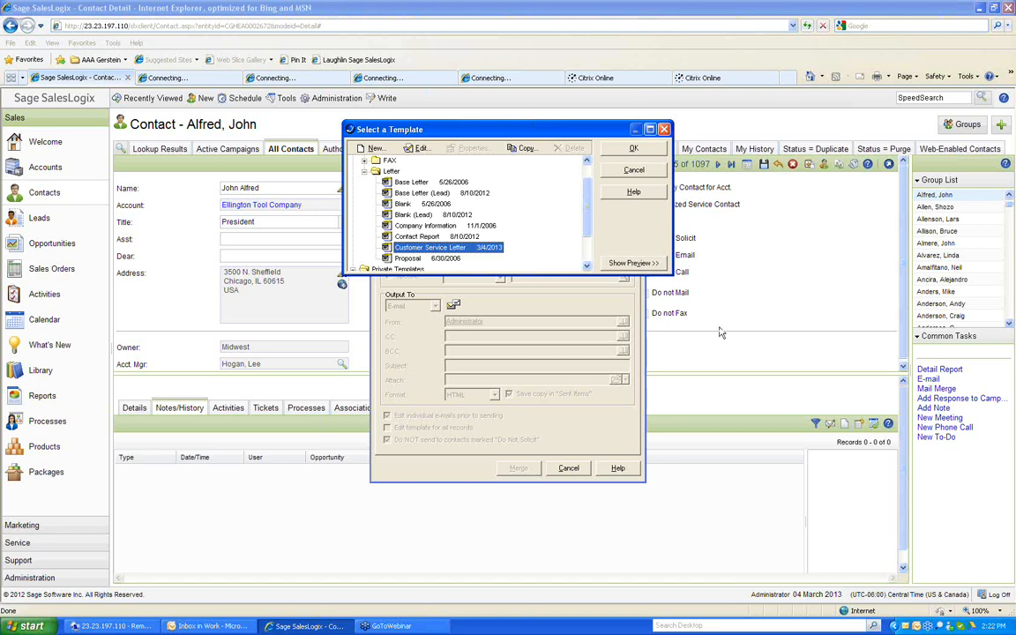
click(651, 175)
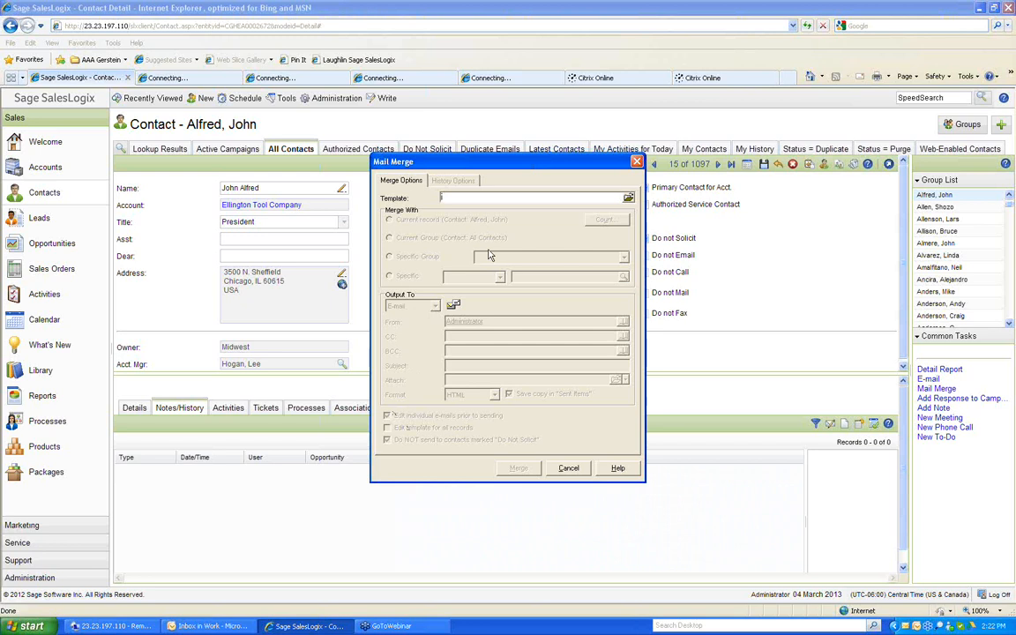
click(637, 164)
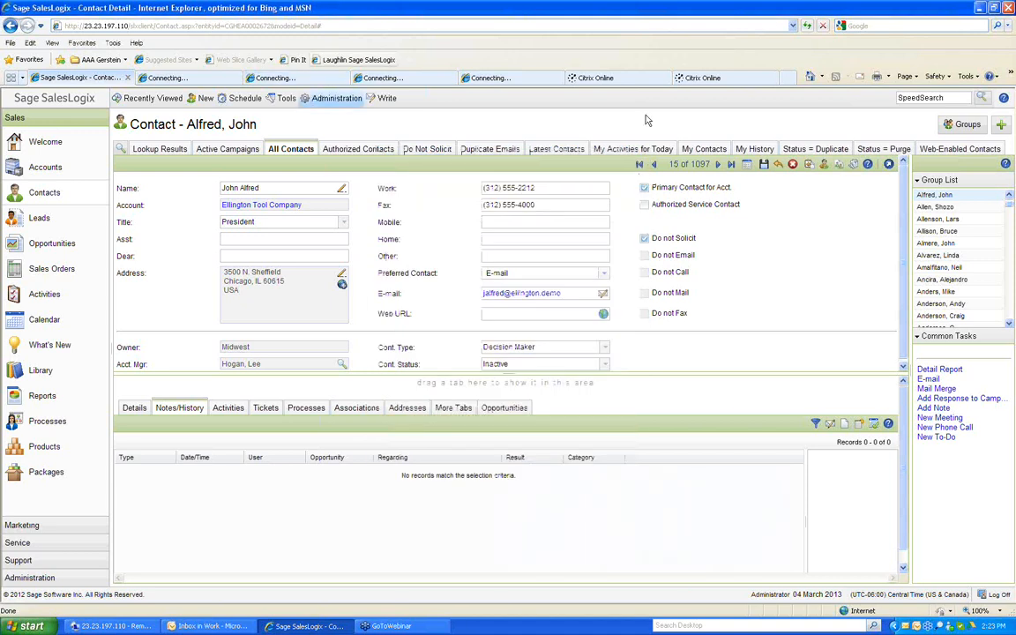
Create a new Letter template named New Word Template with Lead as main table, E-mail as family and Administrator as owner.
click(387, 99)
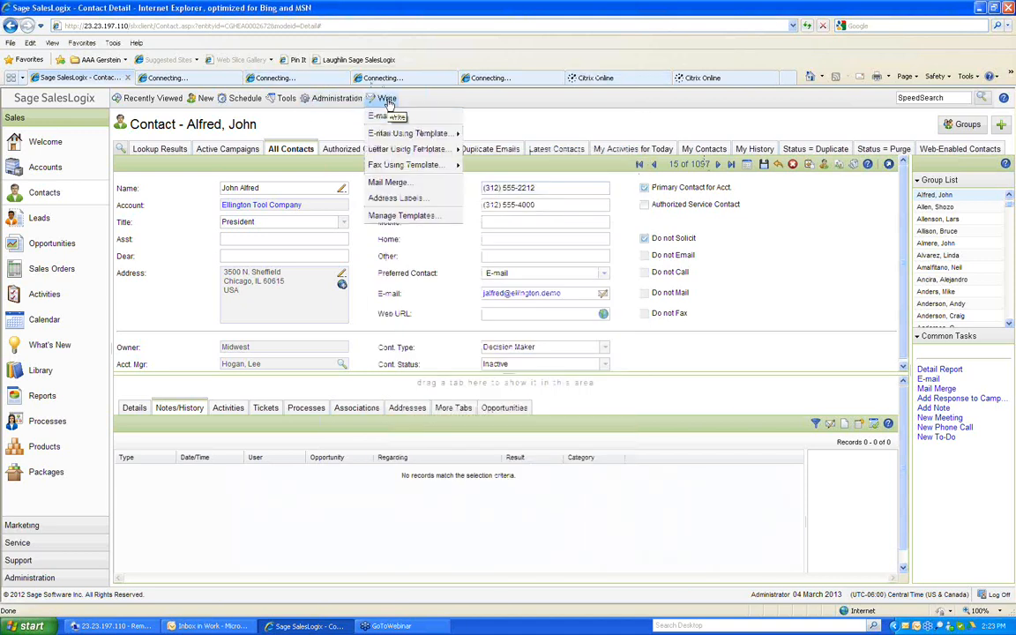
click(401, 217)
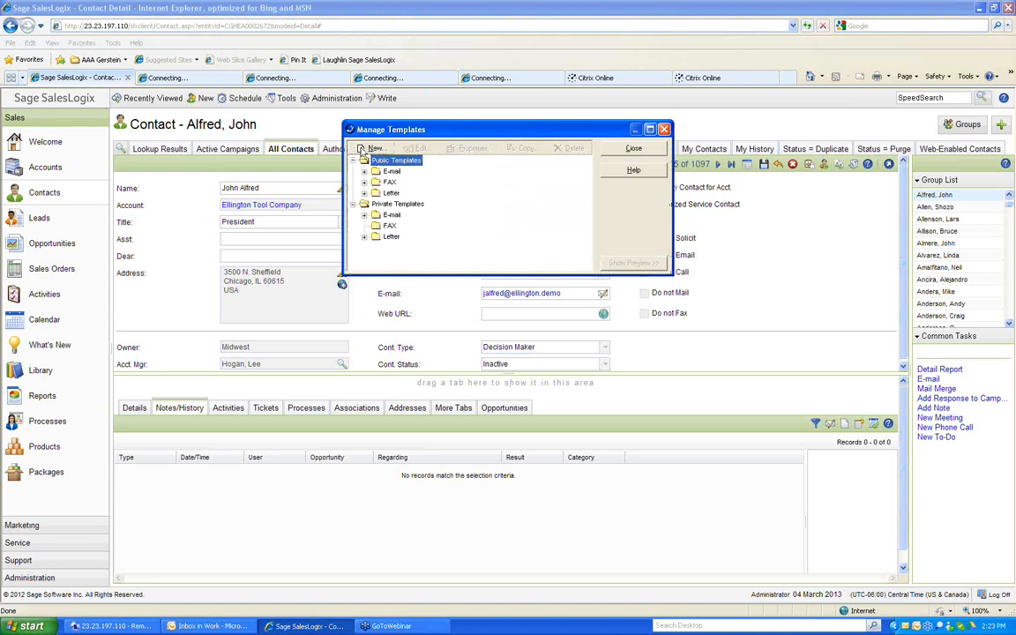
click(362, 149)
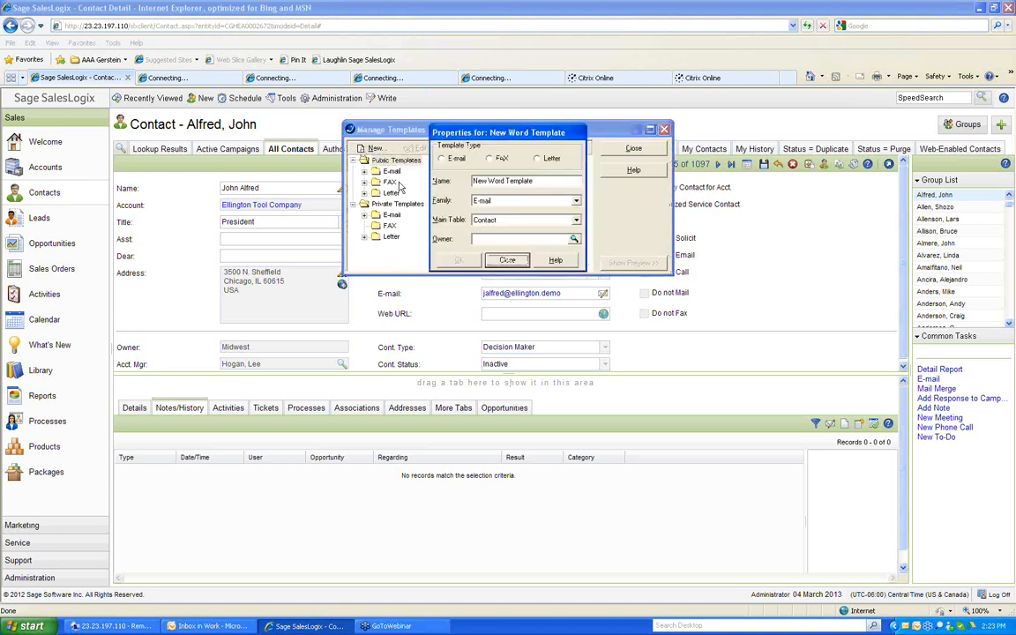
click(578, 221)
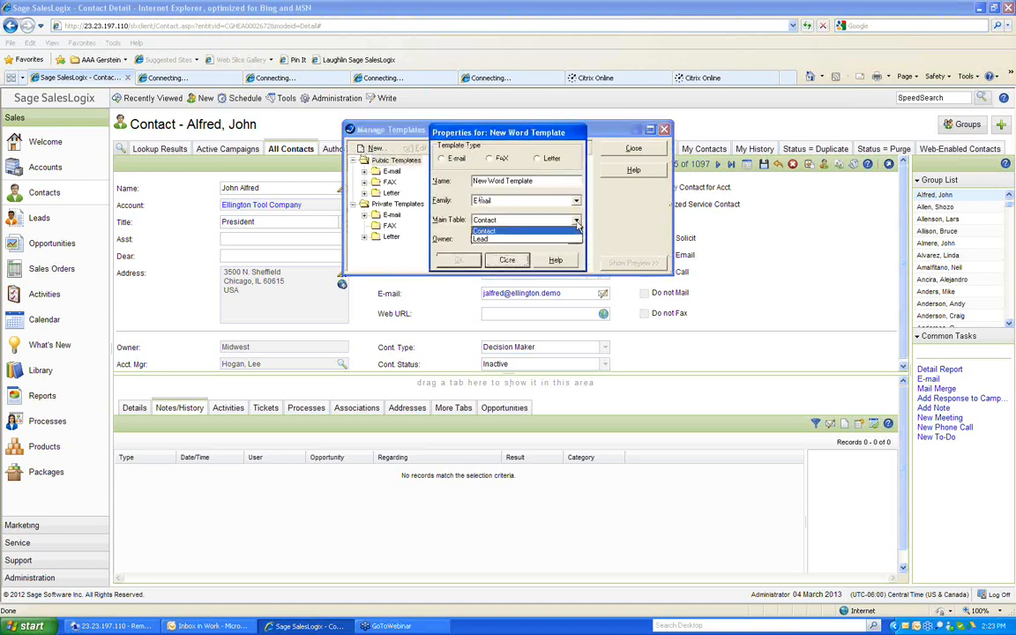
click(485, 233)
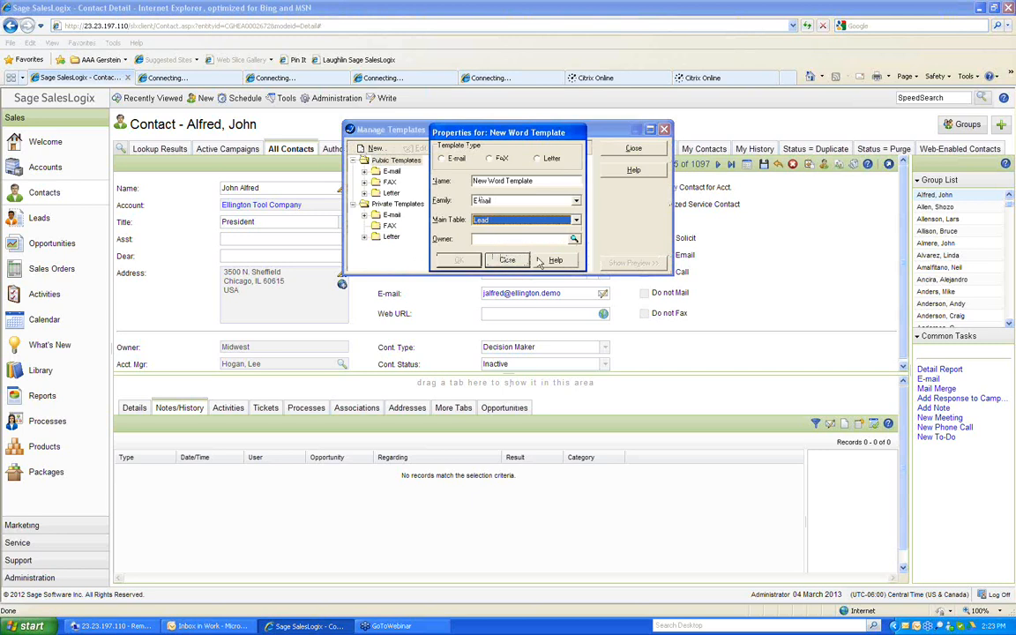
click(575, 239)
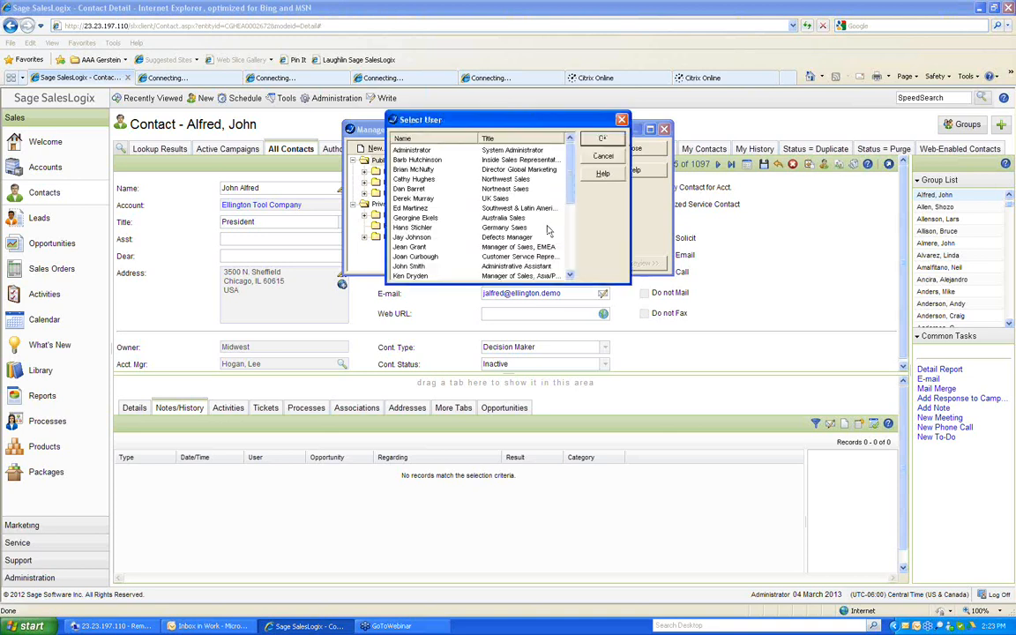
click(425, 151)
click(617, 139)
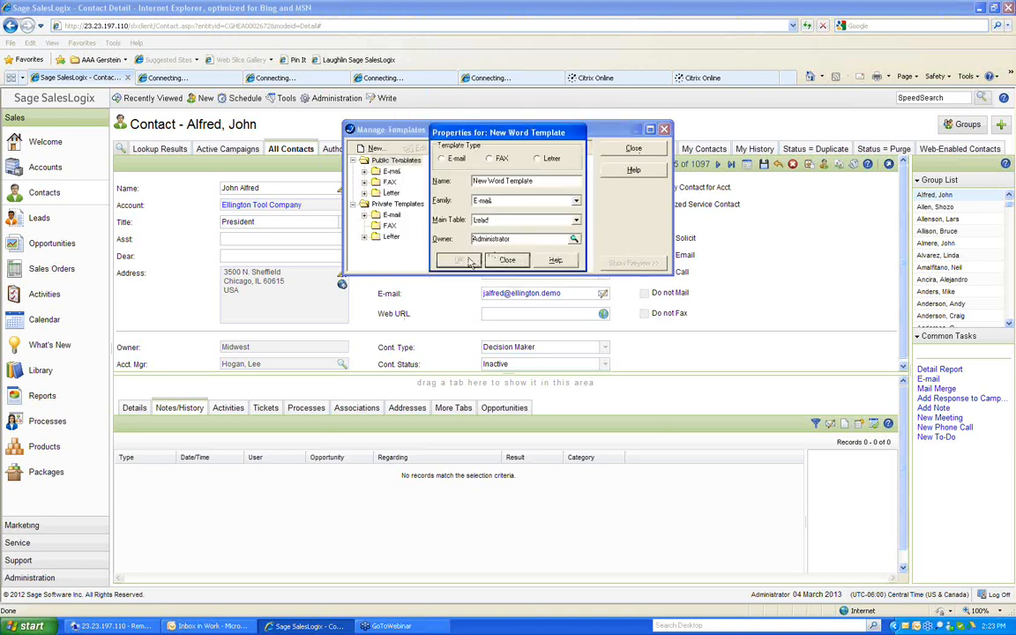
click(542, 159)
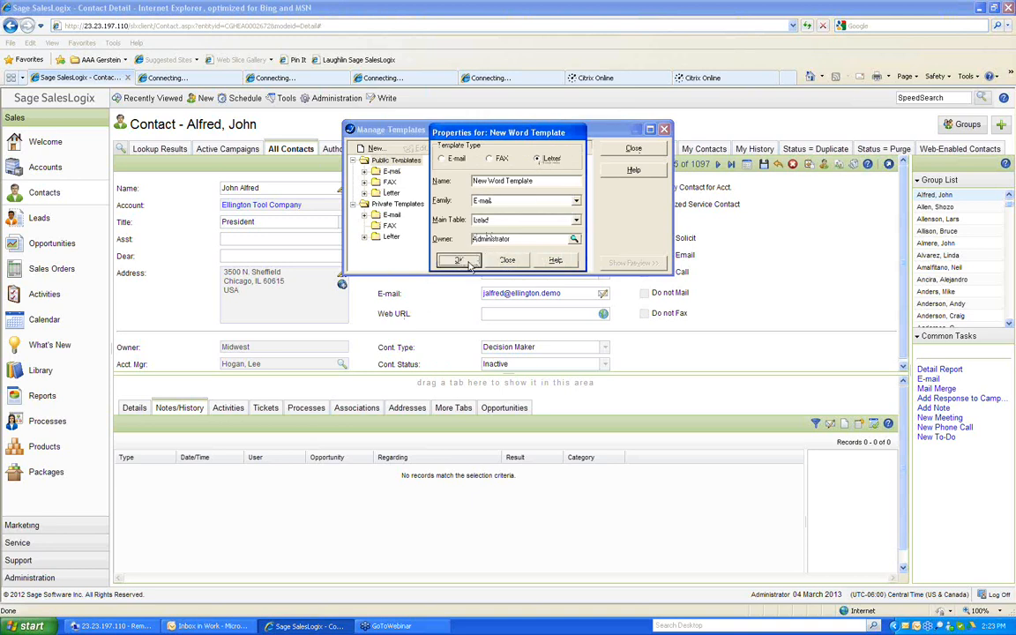
click(468, 263)
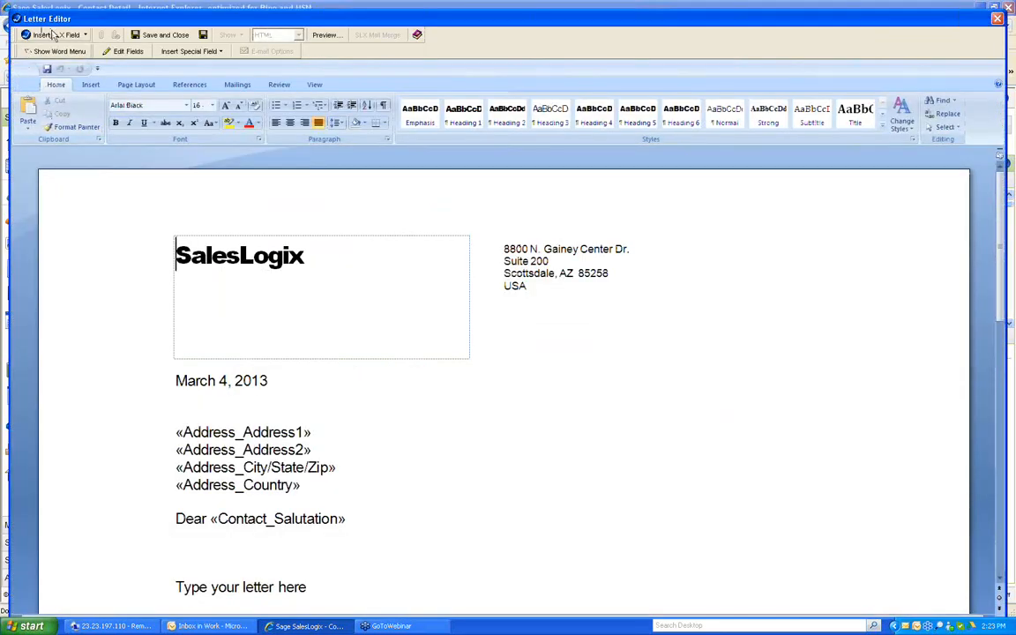
Review the insertable SLX lead fields, and save and close the new letter template along with the template manager.
click(53, 33)
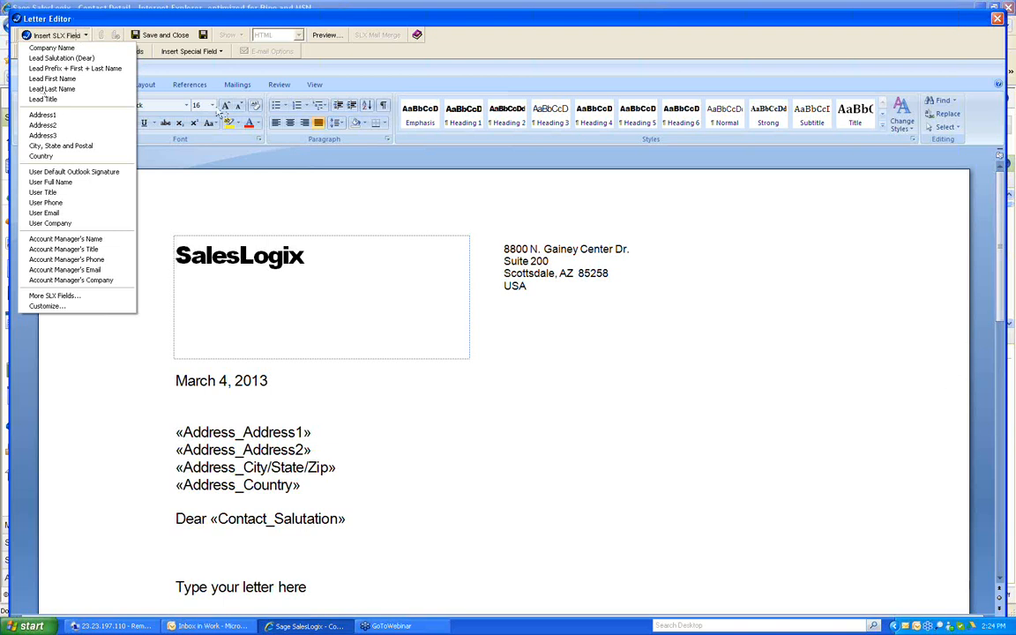
click(177, 35)
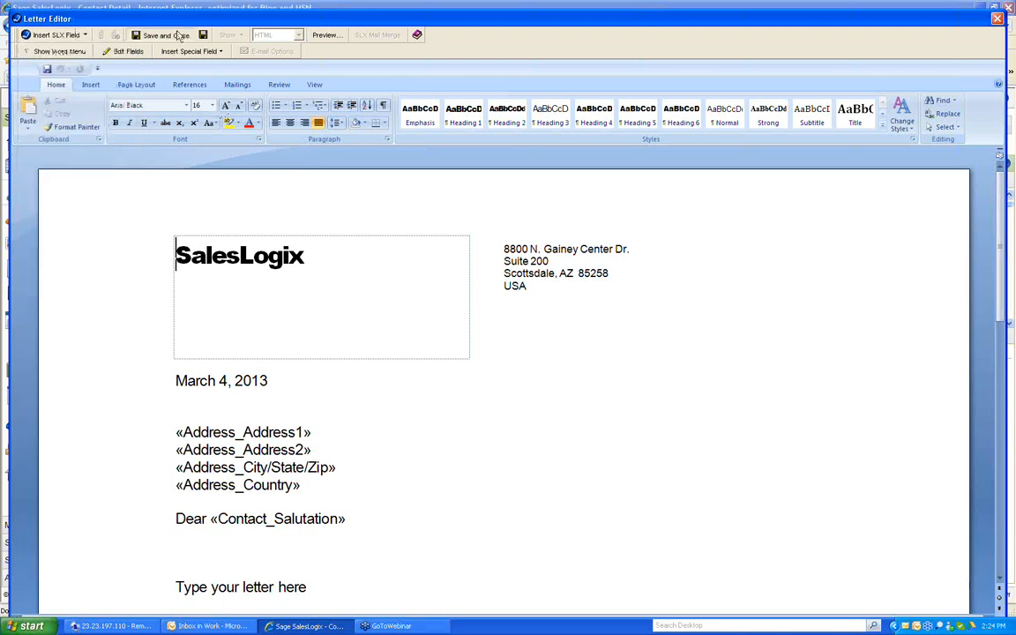
click(177, 35)
click(513, 339)
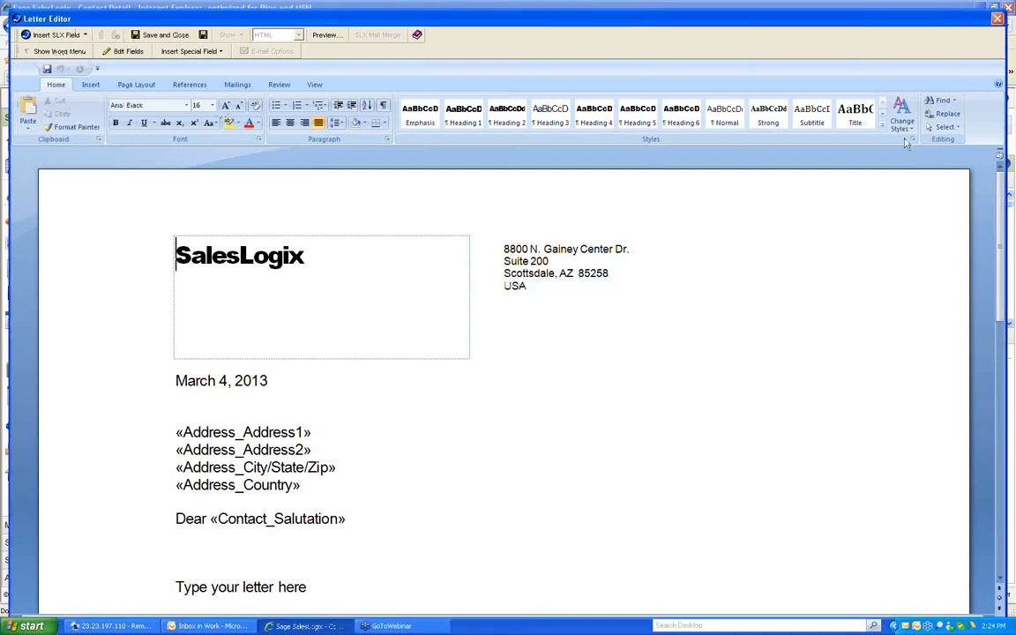
click(998, 19)
click(513, 342)
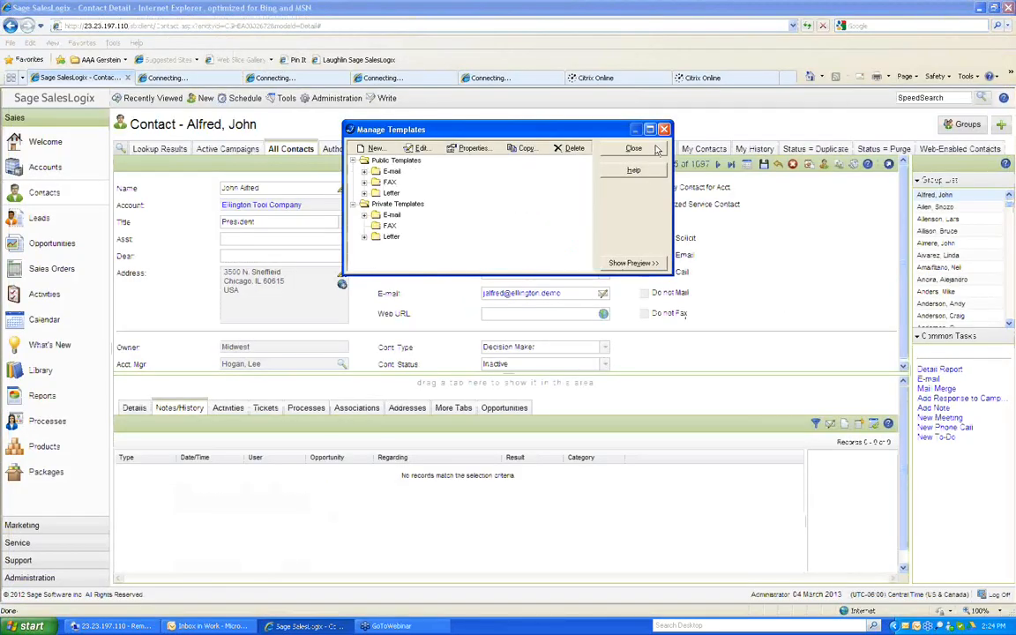
click(633, 148)
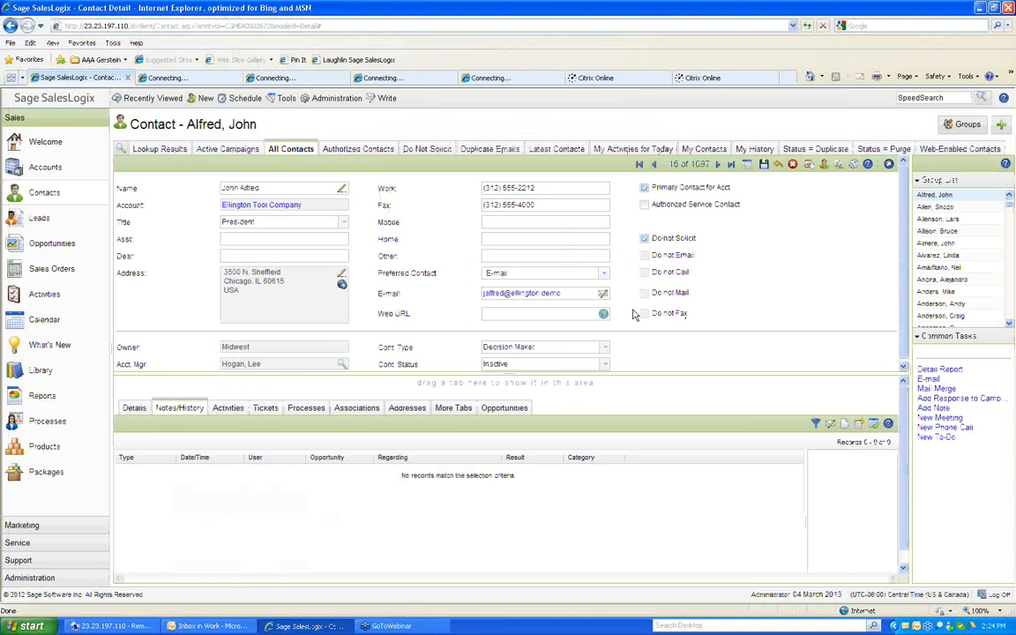